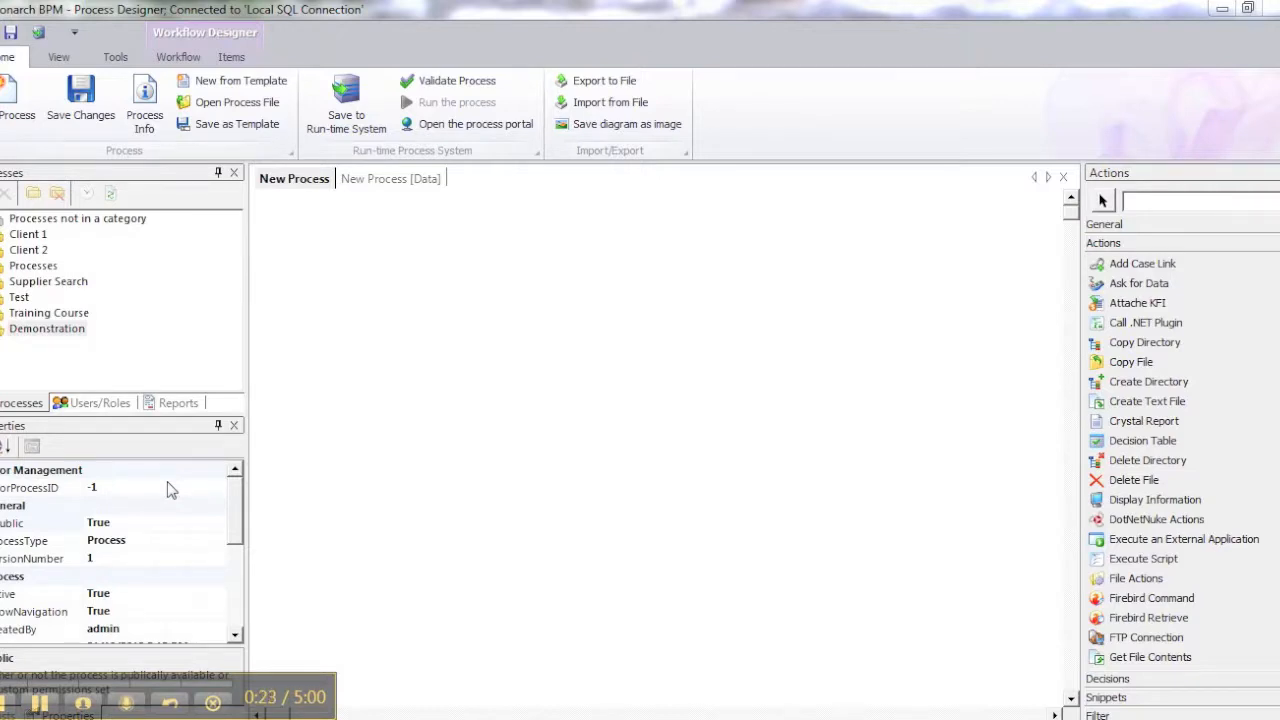
Add three string columns named Name, Email and Country to the new process's data
{"action": "left_click", "coordinate": [392, 180]}
{"action": "left_click", "coordinate": [300, 543]}
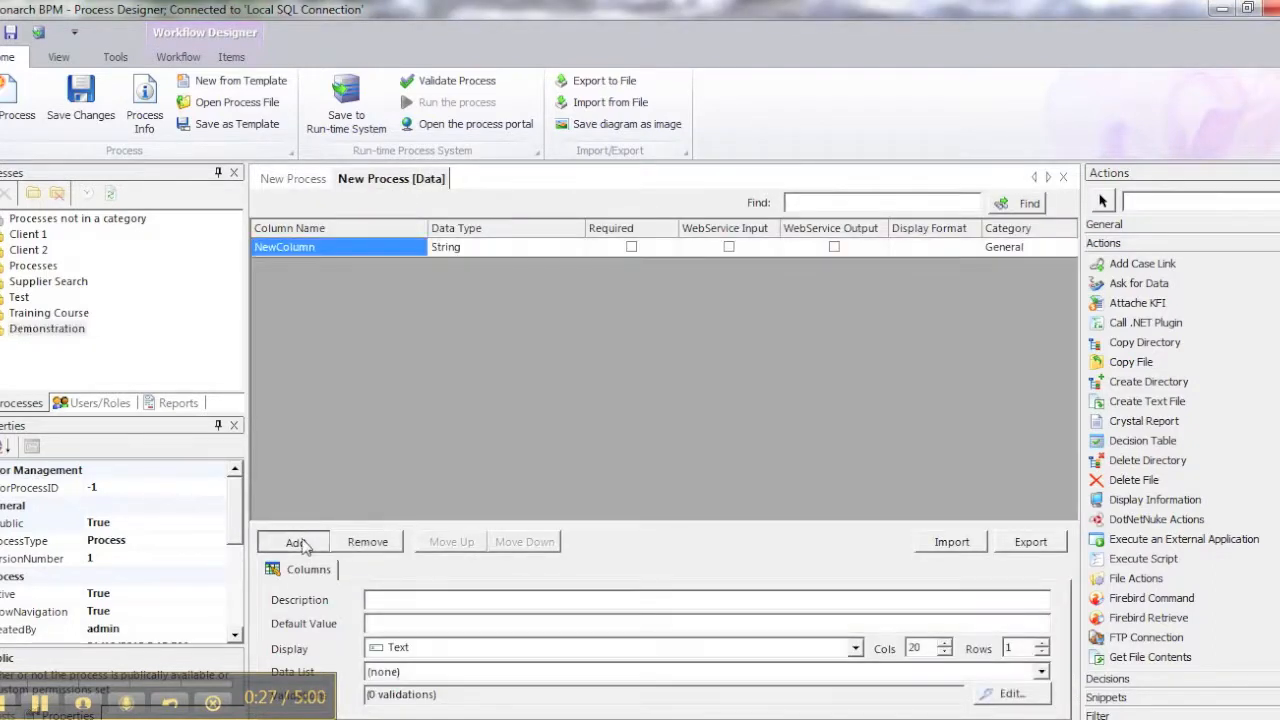
{"action": "left_click", "coordinate": [300, 543]}
{"action": "left_click", "coordinate": [300, 543]}
{"action": "left_click", "coordinate": [352, 252]}
{"action": "type", "text": "Name"}
{"action": "key", "text": "Down"}
{"action": "type", "text": "Email"}
{"action": "key", "text": "Down"}
{"action": "type", "text": "Cou"}
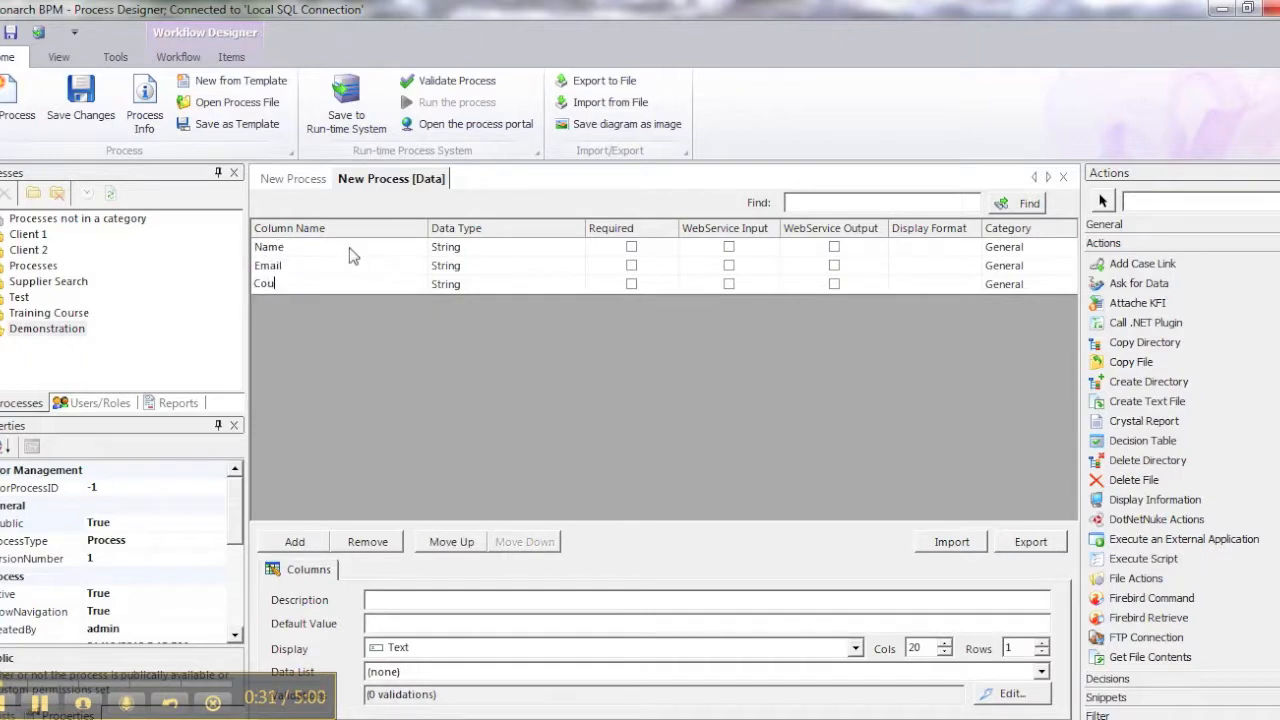
{"action": "key", "text": "Return"}
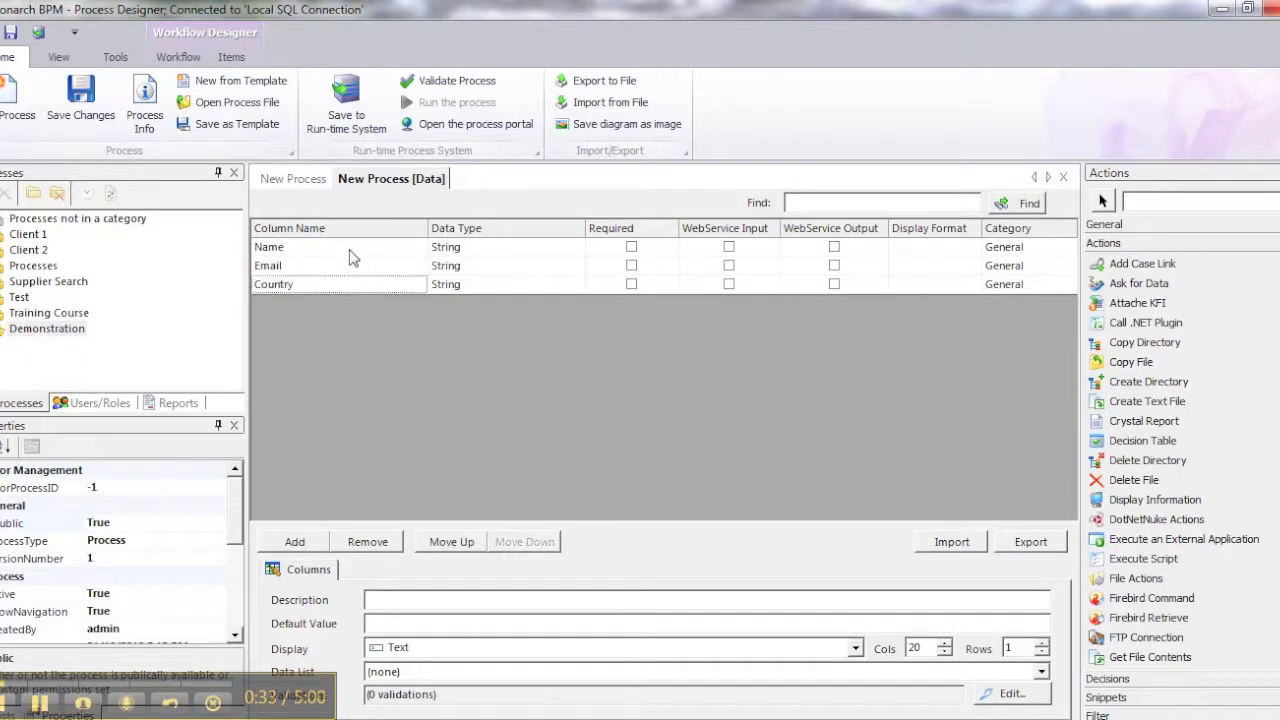
Place a start point on the process diagram and an Ask for Data action below it
{"action": "left_click", "coordinate": [300, 183]}
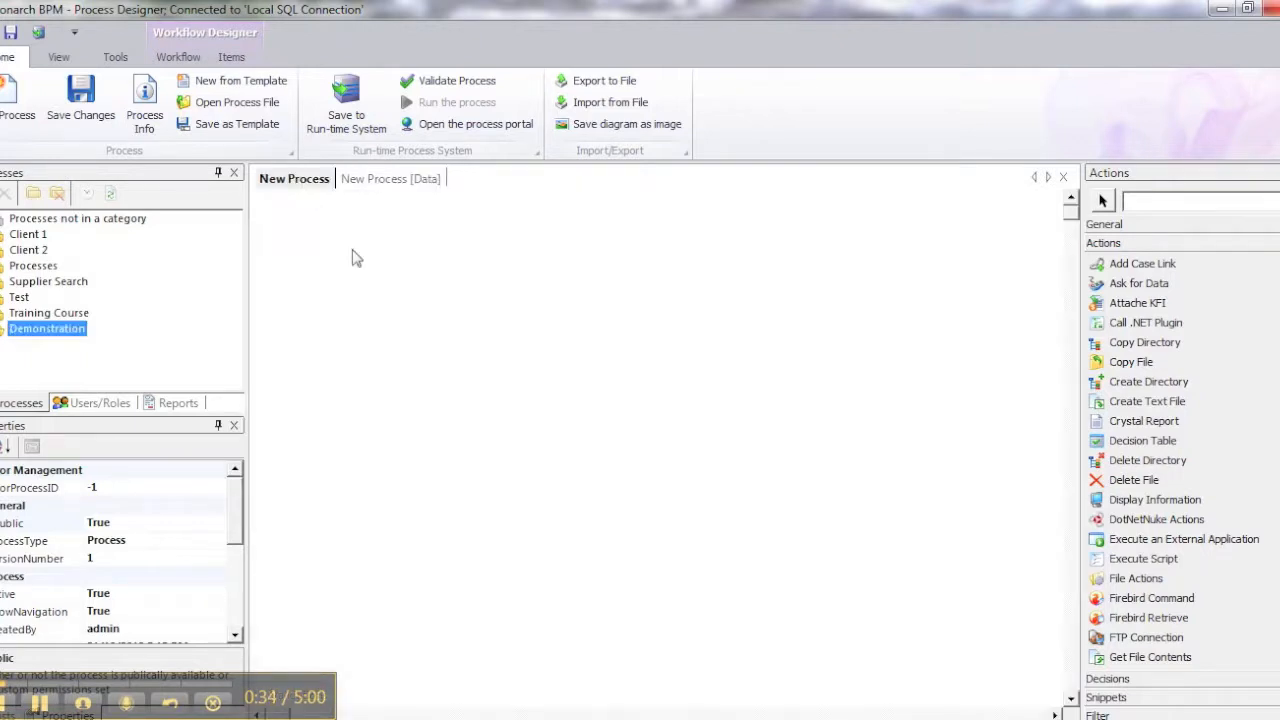
{"action": "left_click", "coordinate": [1133, 222]}
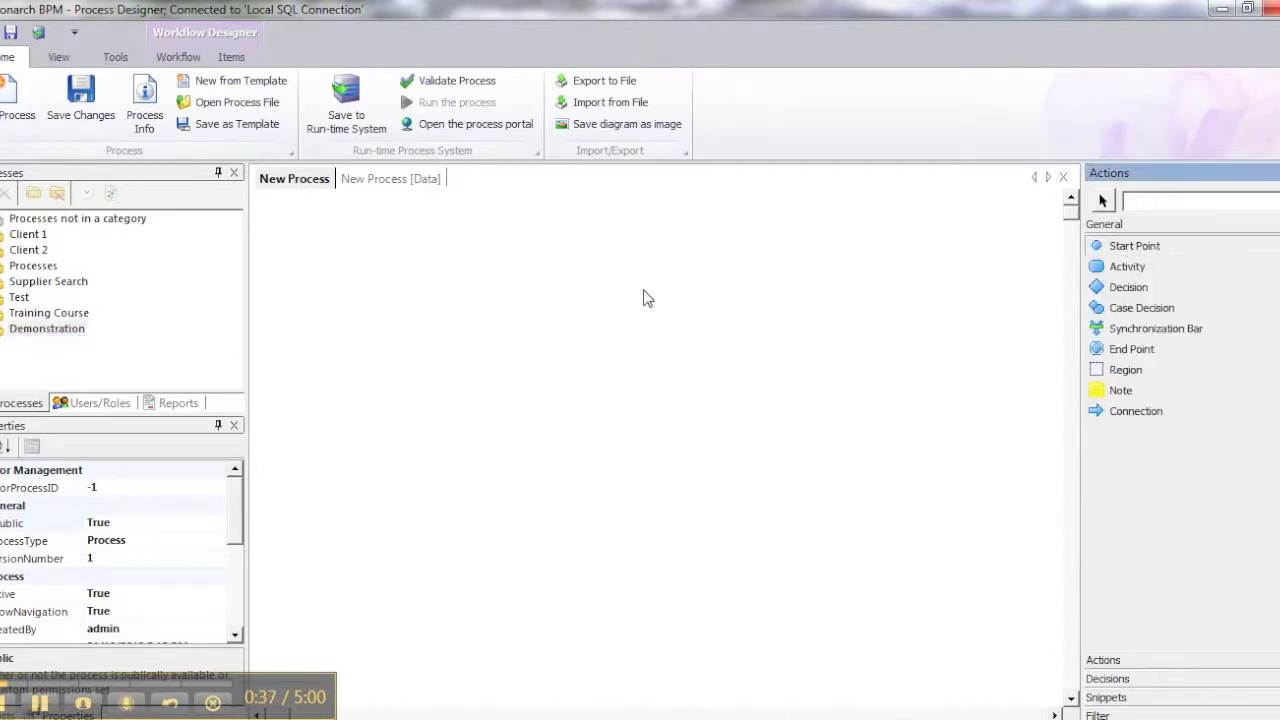
{"action": "left_click", "coordinate": [404, 274]}
{"action": "left_click", "coordinate": [1160, 205]}
{"action": "type", "text": "ask"}
{"action": "left_click_drag", "start_coordinate": [1145, 332], "coordinate": [340, 322]}
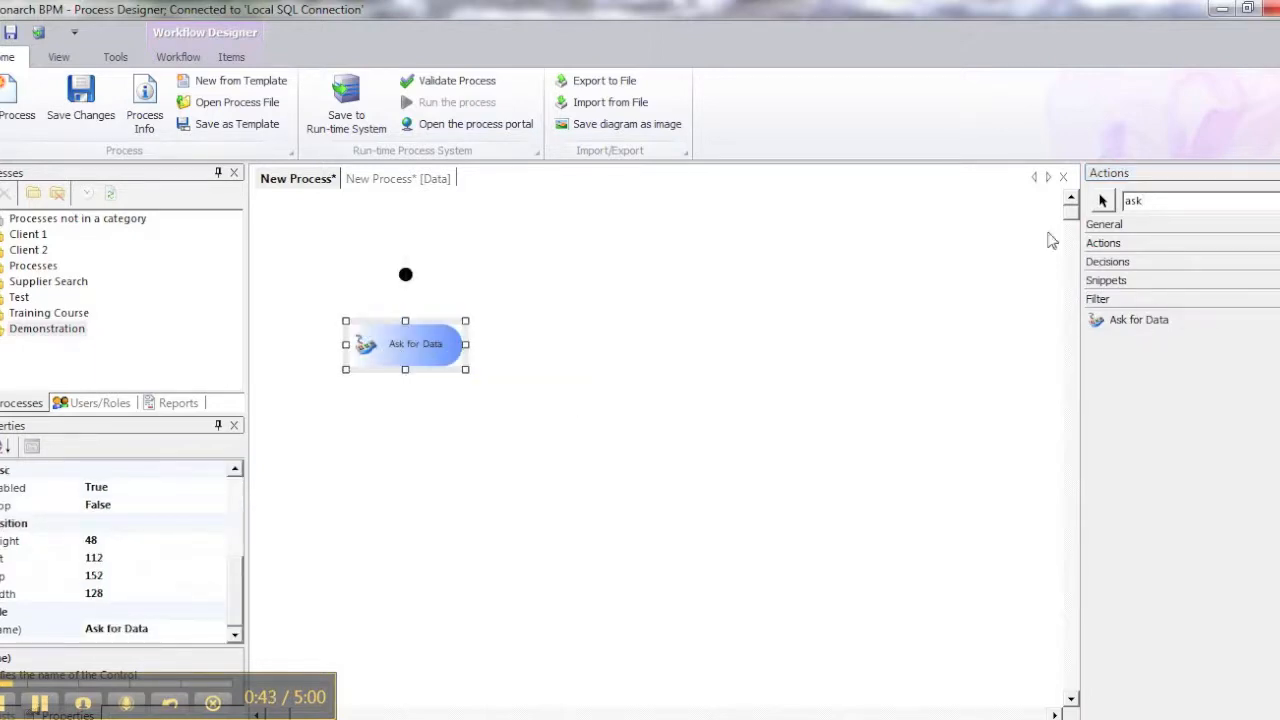
{"action": "double_click", "coordinate": [1151, 202]}
{"action": "type", "text": "presen"}
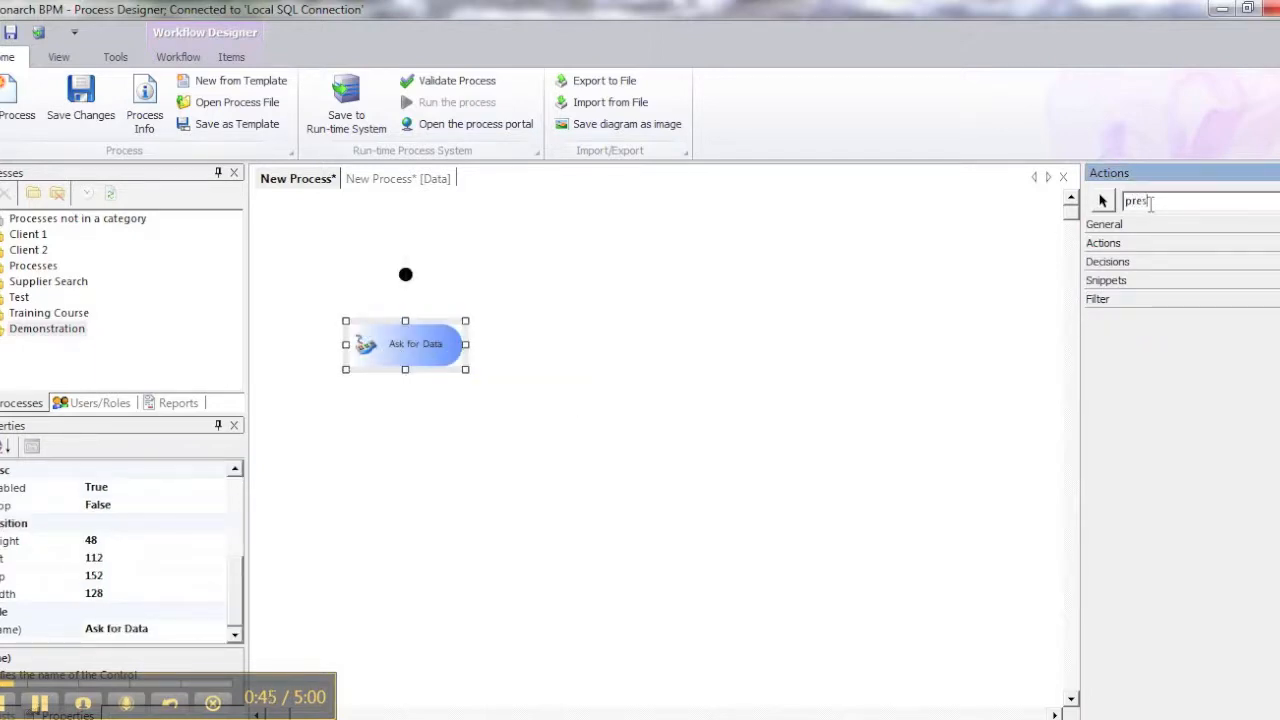
{"action": "key", "text": "BackSpace"}
{"action": "key", "text": "BackSpace"}
{"action": "key", "text": "BackSpace"}
{"action": "key", "text": "BackSpace"}
{"action": "key", "text": "BackSpace"}
{"action": "key", "text": "BackSpace"}
{"action": "left_click", "coordinate": [1145, 245]}
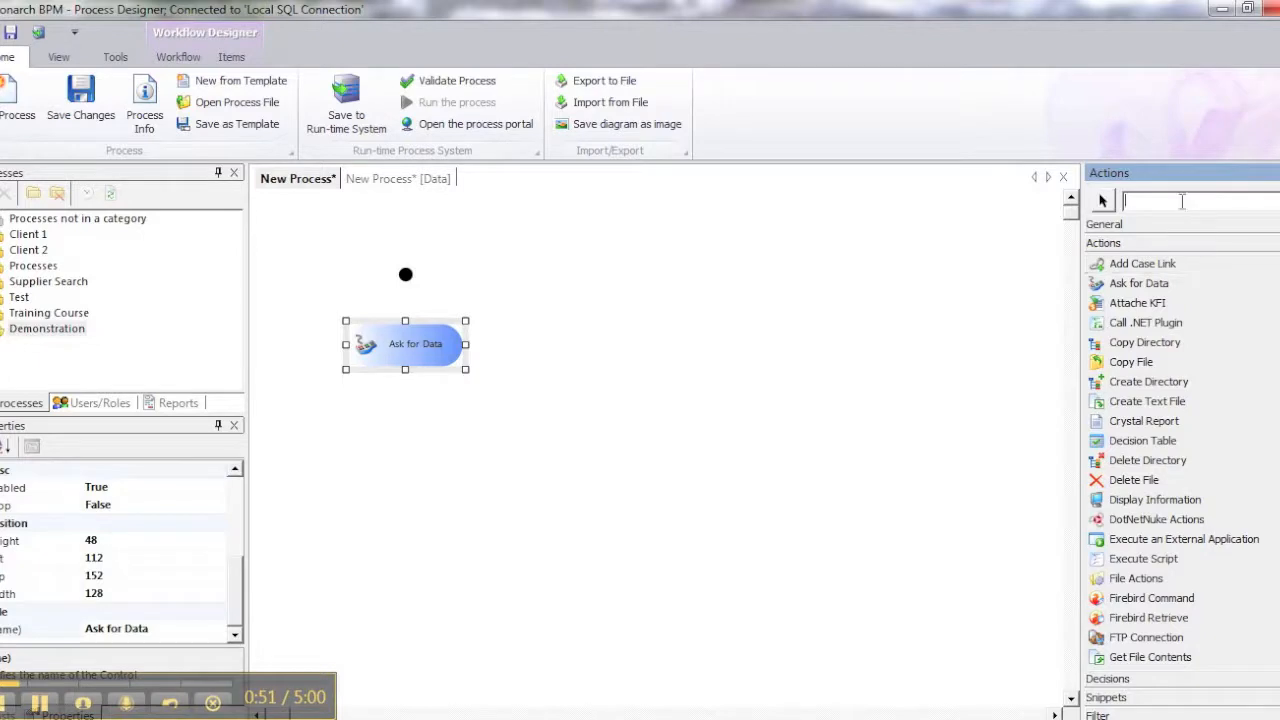
Add a Display Information action below Ask for Data and an end point beneath it
{"action": "left_click", "coordinate": [1182, 201]}
{"action": "type", "text": "displ"}
{"action": "left_click_drag", "start_coordinate": [1084, 355], "coordinate": [364, 401]}
{"action": "left_click_drag", "start_coordinate": [1140, 350], "coordinate": [384, 481]}
Align the four diagram items on their horizontal centers with even vertical spacing and link them with Smart Connect
{"action": "left_click_drag", "start_coordinate": [349, 251], "coordinate": [509, 494]}
{"action": "left_click", "coordinate": [231, 57]}
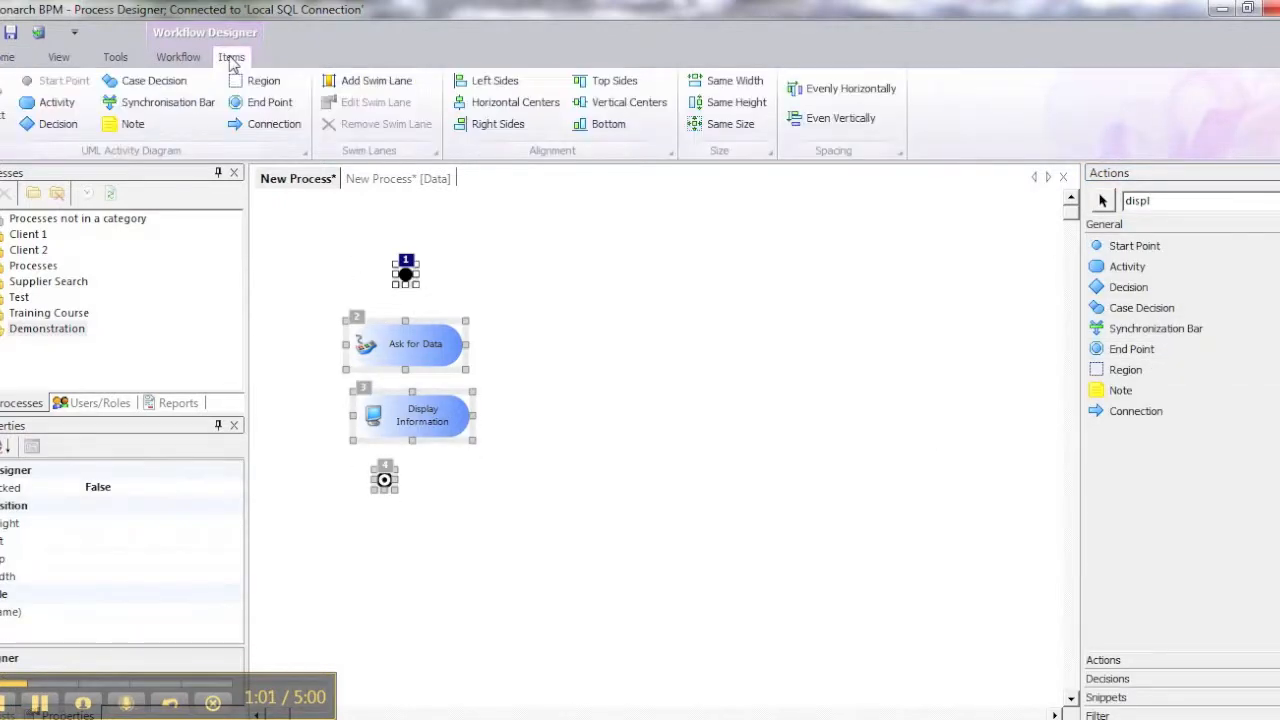
{"action": "left_click", "coordinate": [515, 108]}
{"action": "left_click", "coordinate": [822, 120]}
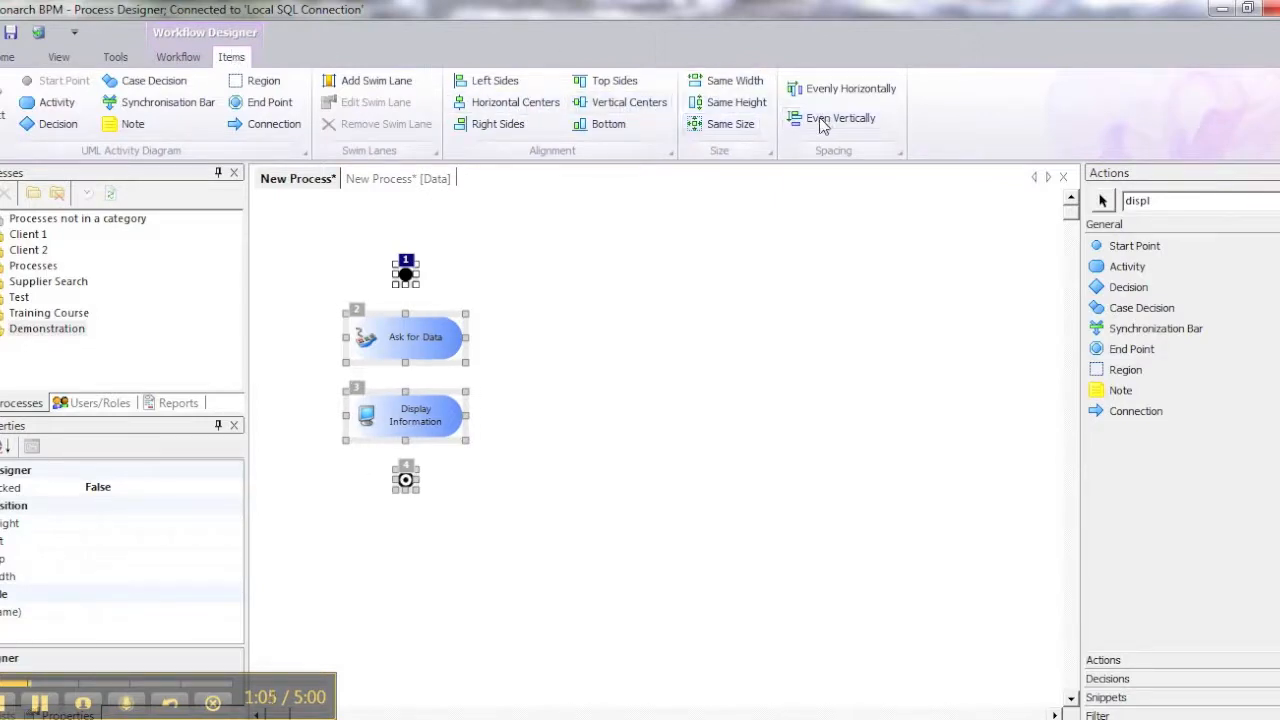
{"action": "left_click", "coordinate": [178, 57]}
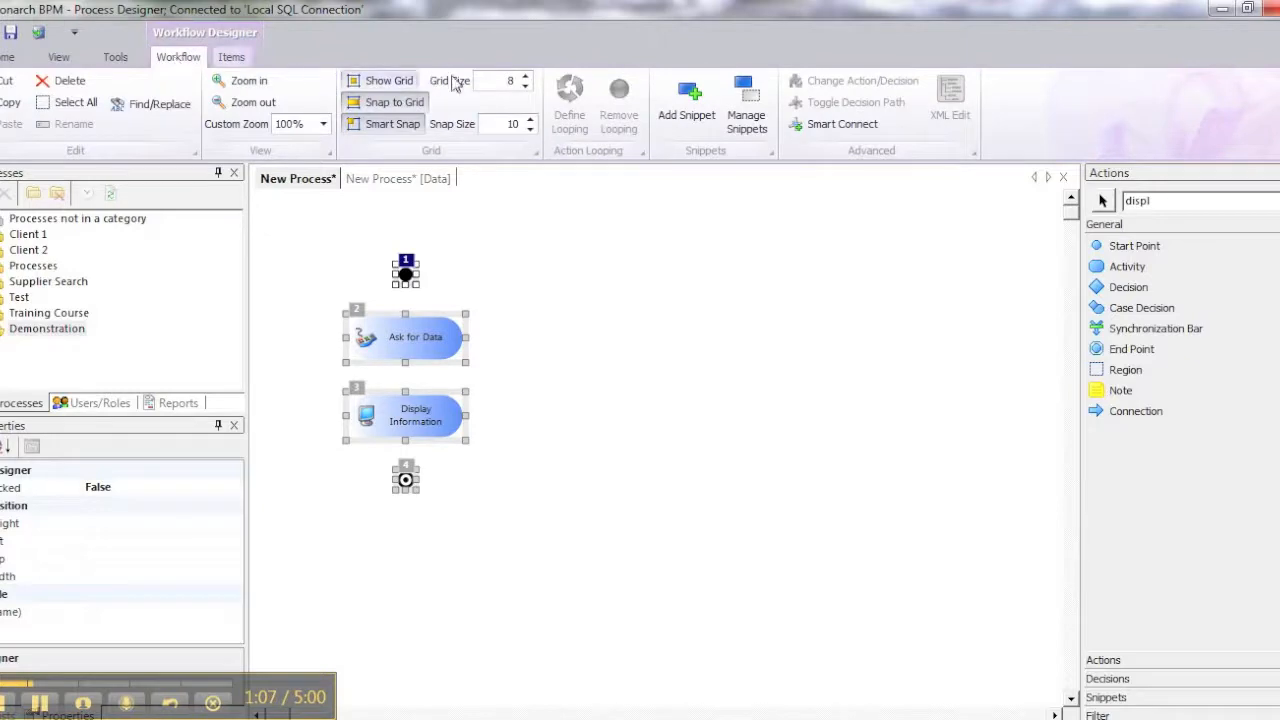
{"action": "left_click", "coordinate": [818, 124]}
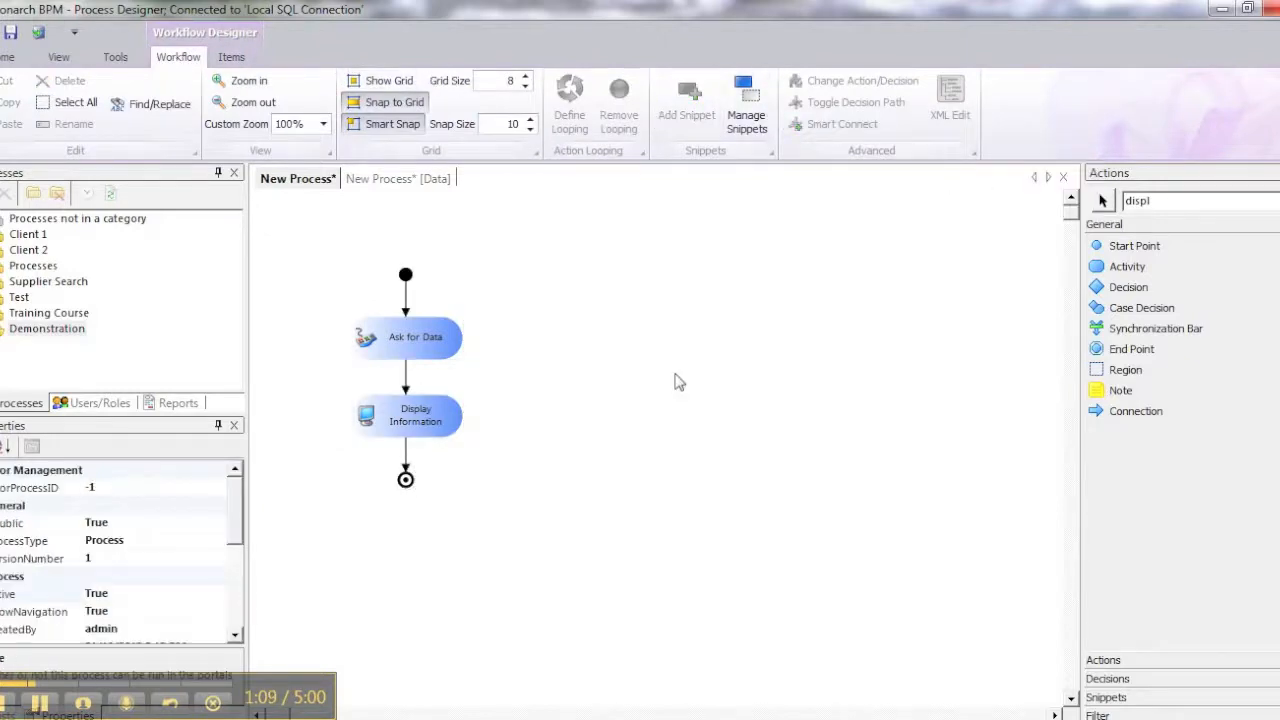
Configure Ask for Data with all columns, the title "Get User Information" and the description "Get details about the current user"
{"action": "left_click", "coordinate": [427, 344]}
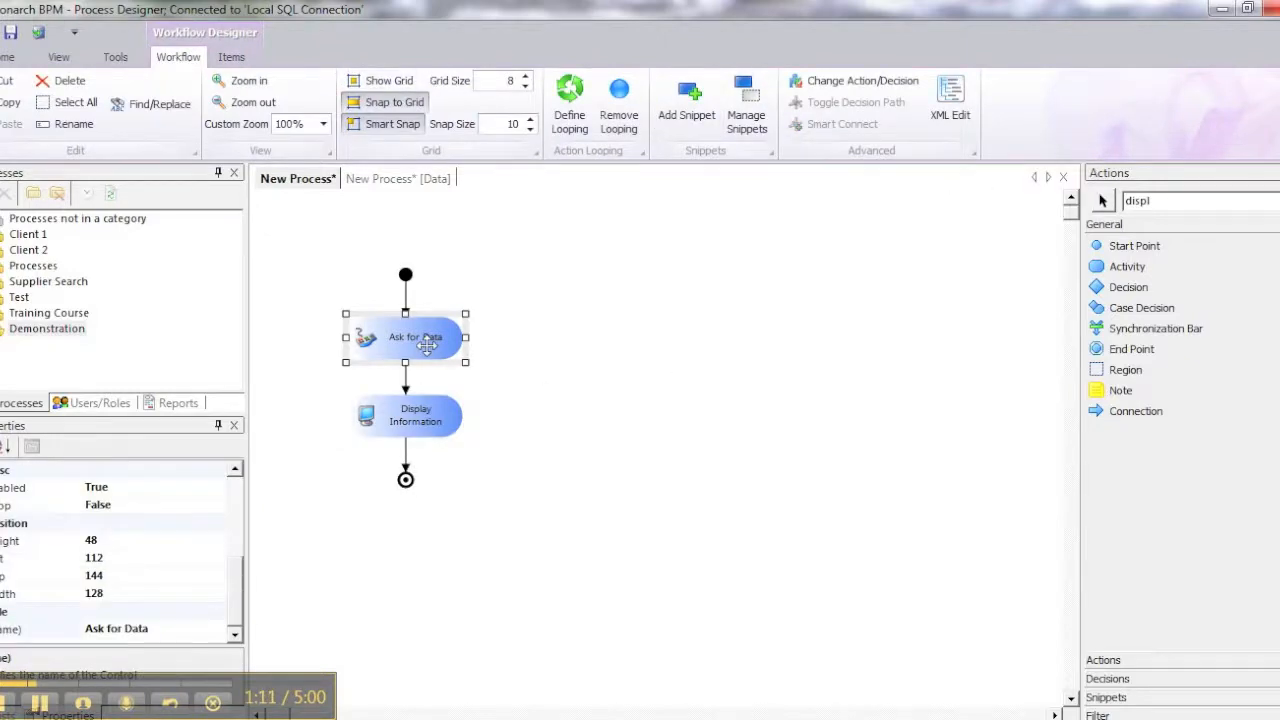
{"action": "double_click", "coordinate": [427, 344]}
{"action": "left_click", "coordinate": [187, 577]}
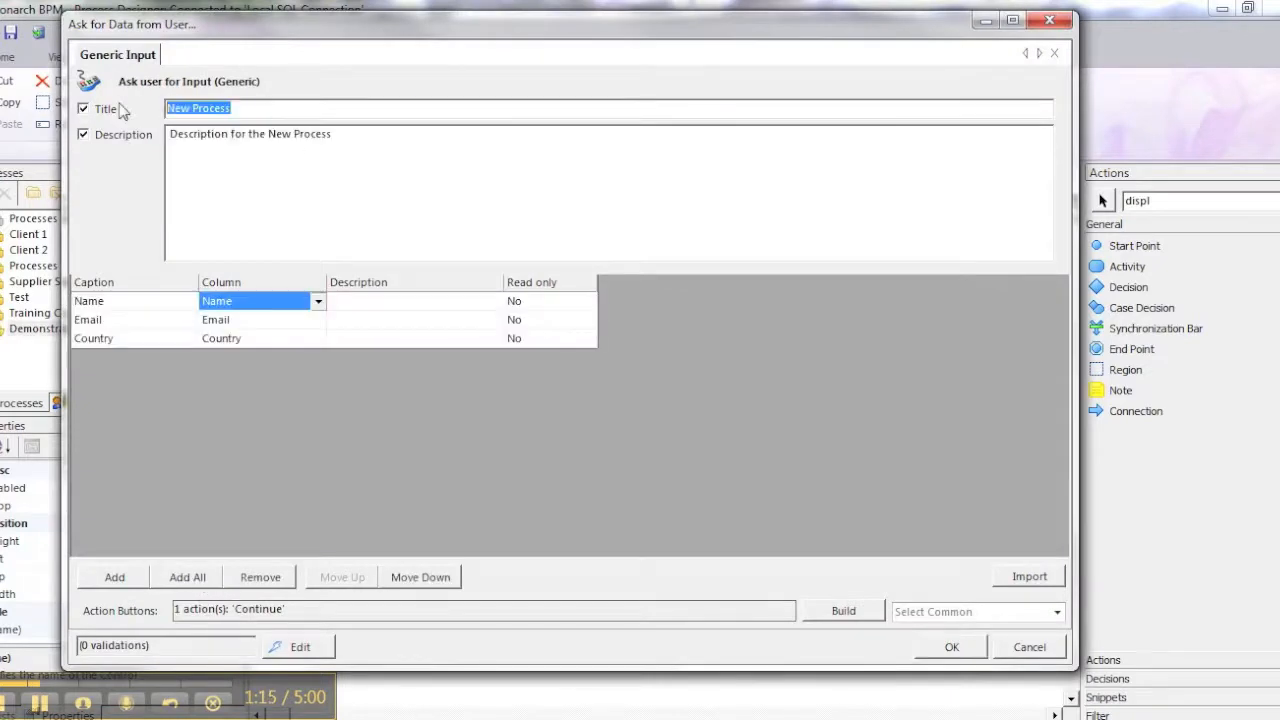
{"action": "type", "text": "Get User Information"}
{"action": "key", "text": "Tab"}
{"action": "type", "text": "Get "}
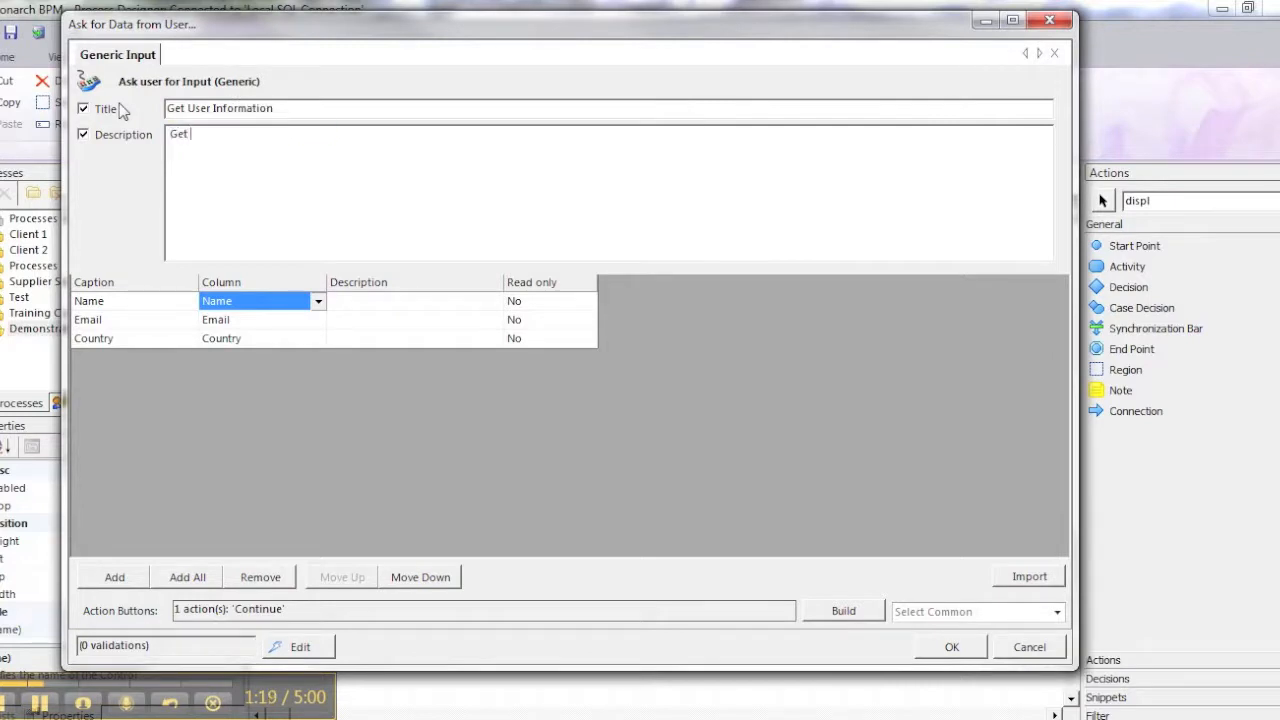
{"action": "type", "text": "details about the current user"}
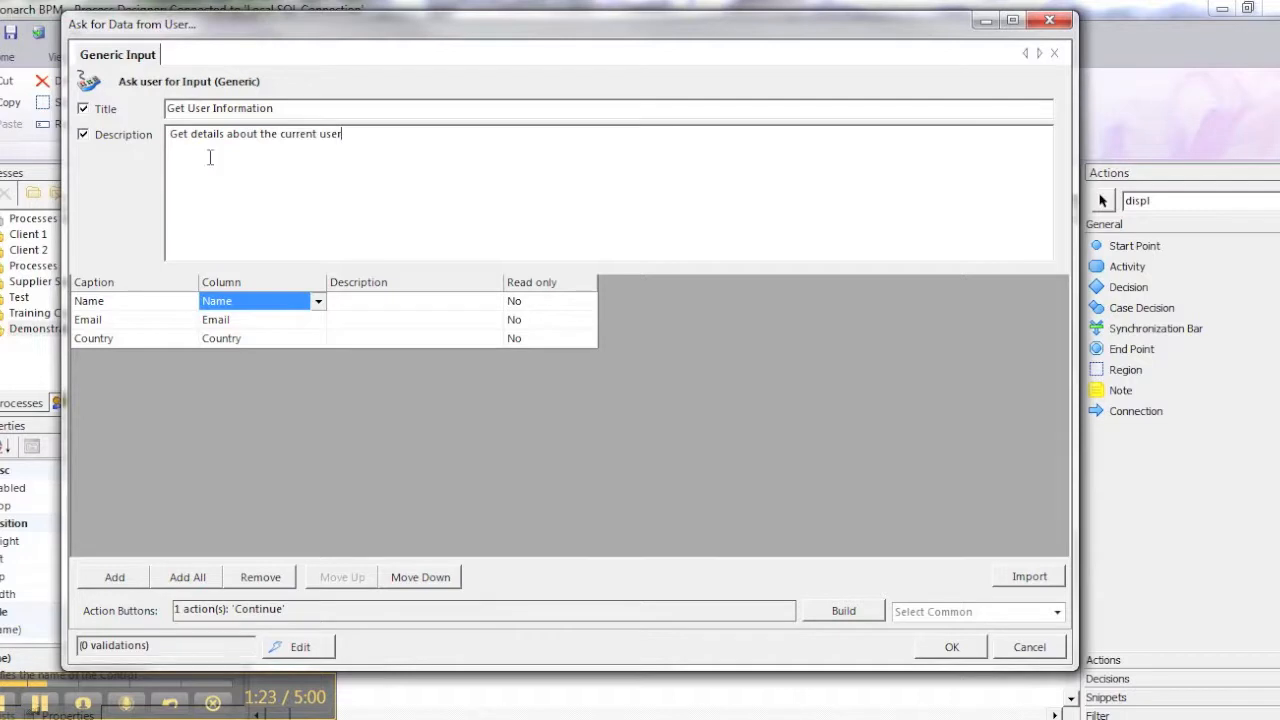
{"action": "left_click", "coordinate": [935, 650]}
Configure Display Information with all columns, the title "Thanks" and the description "You entered"
{"action": "double_click", "coordinate": [405, 418]}
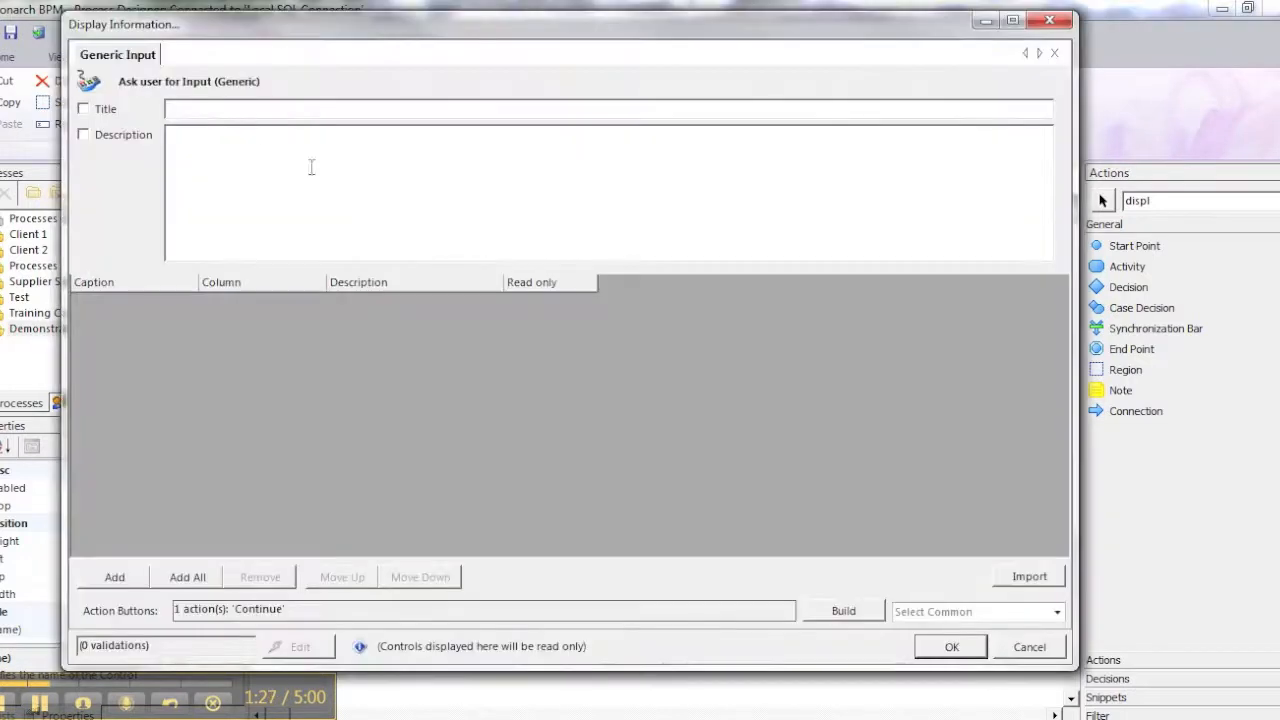
{"action": "left_click", "coordinate": [83, 108]}
{"action": "left_click", "coordinate": [83, 134]}
{"action": "left_click", "coordinate": [187, 577]}
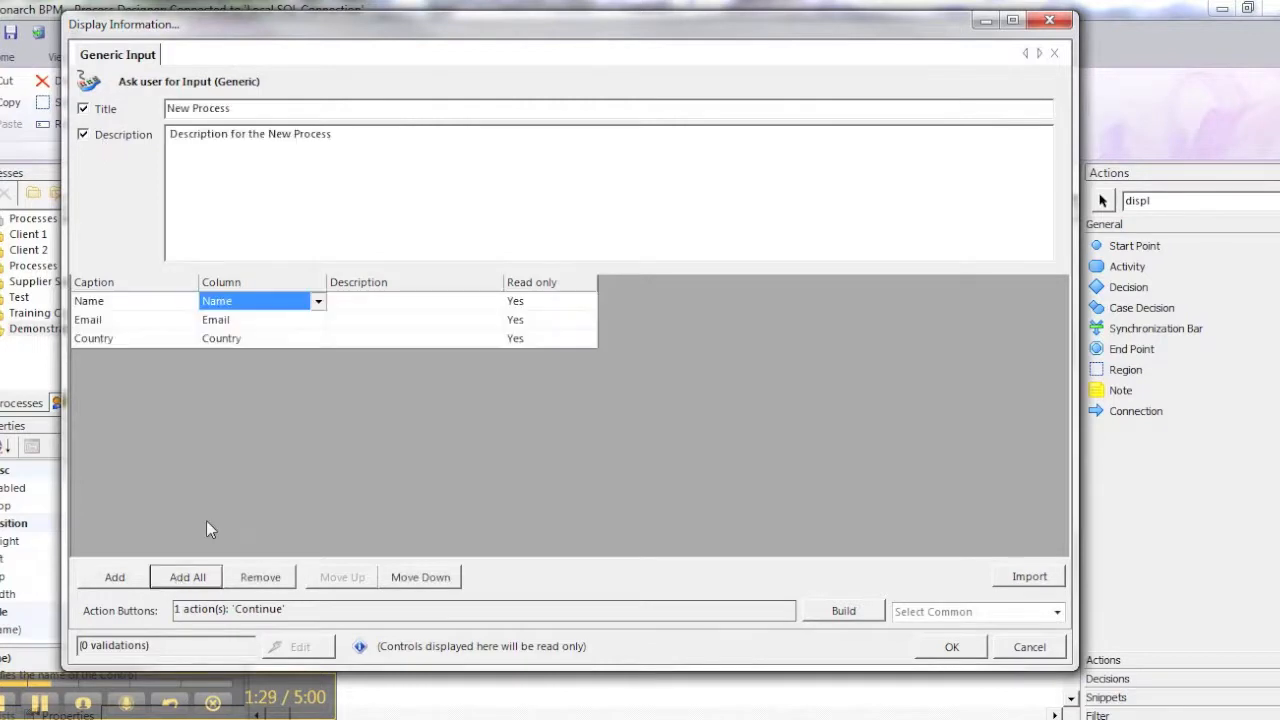
{"action": "left_click_drag", "start_coordinate": [232, 108], "coordinate": [148, 112]}
{"action": "type", "text": "Thanks"}
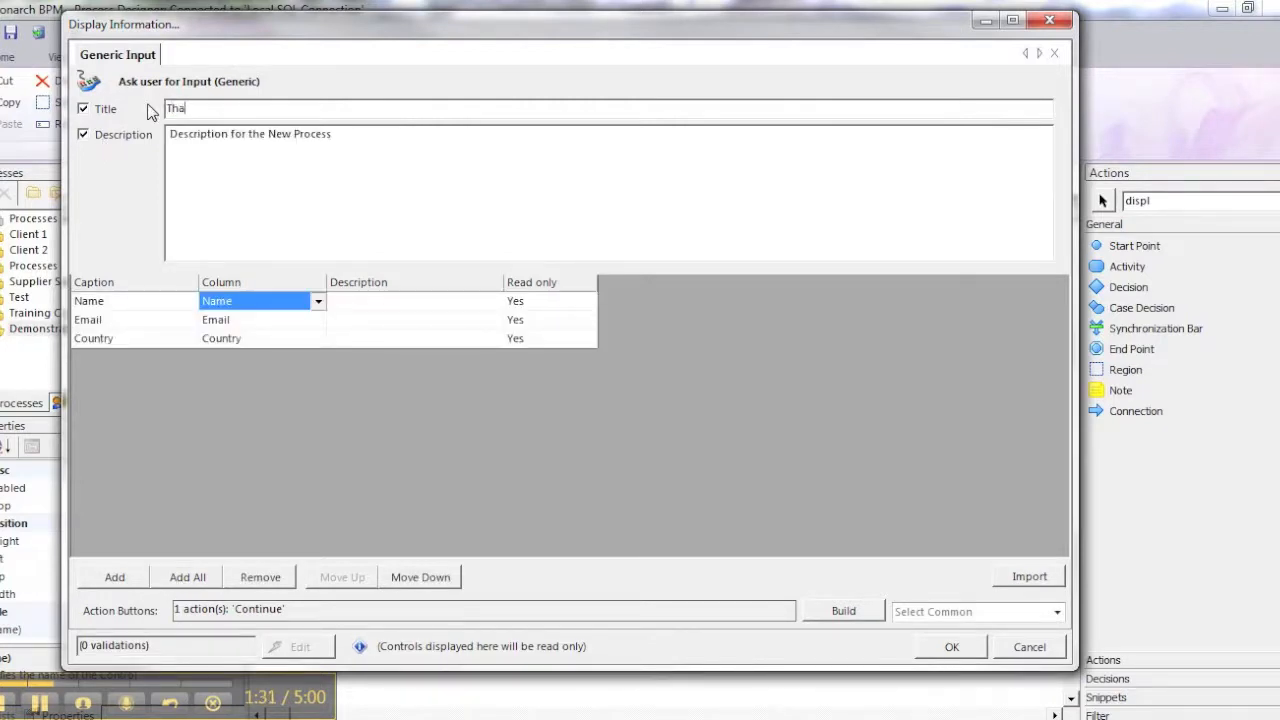
{"action": "key", "text": "Tab"}
{"action": "type", "text": "You entered"}
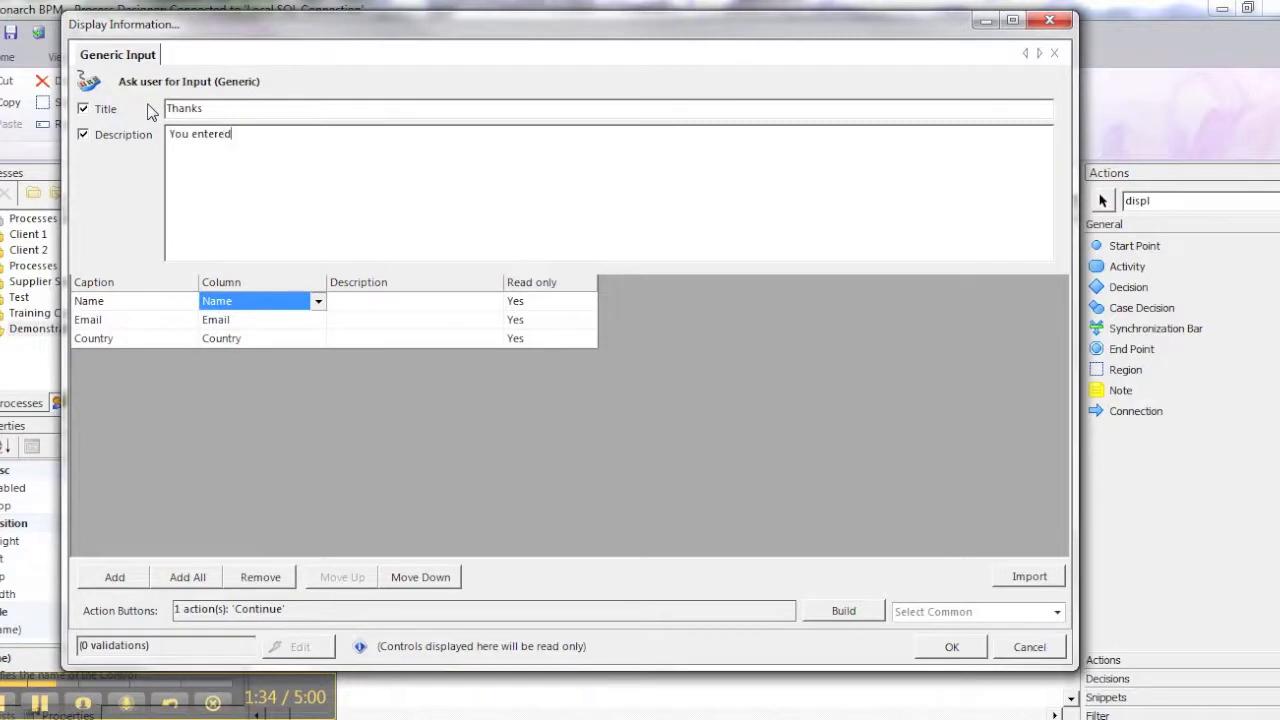
{"action": "left_click", "coordinate": [966, 648]}
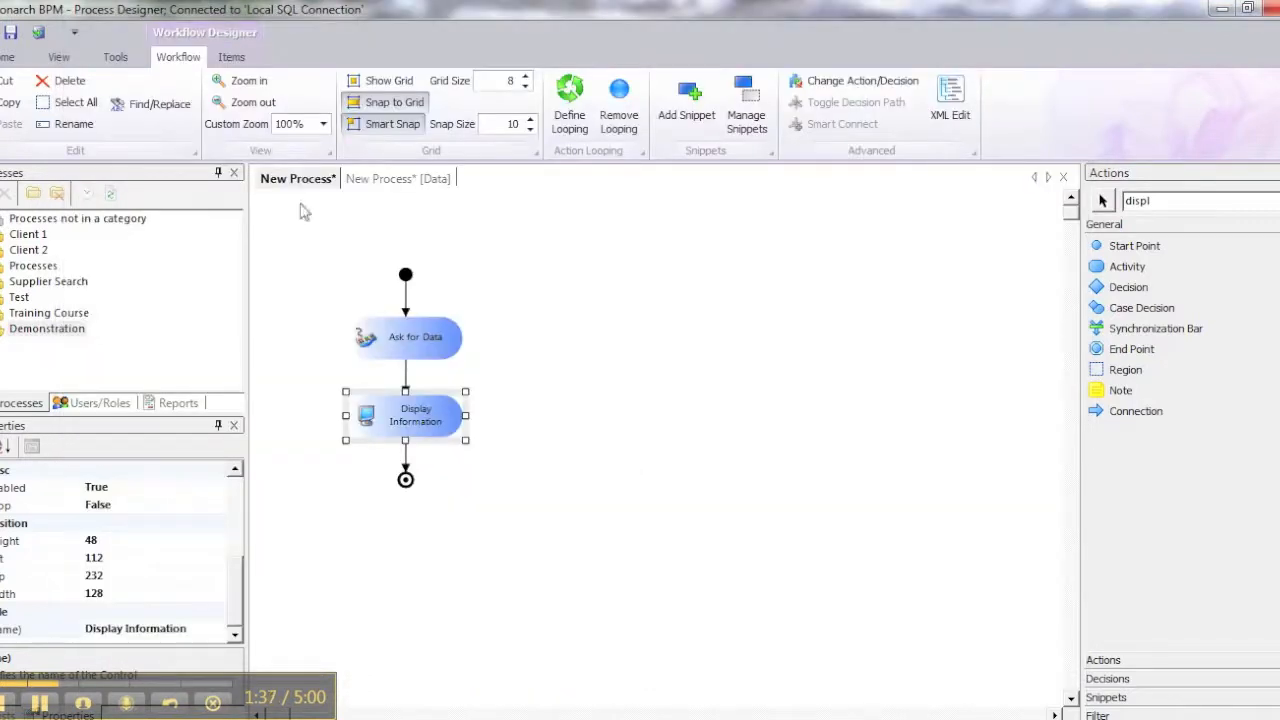
Save the process to the run-time system as "Crystal Demo 1" in the Demonstration category
{"action": "left_click", "coordinate": [39, 33]}
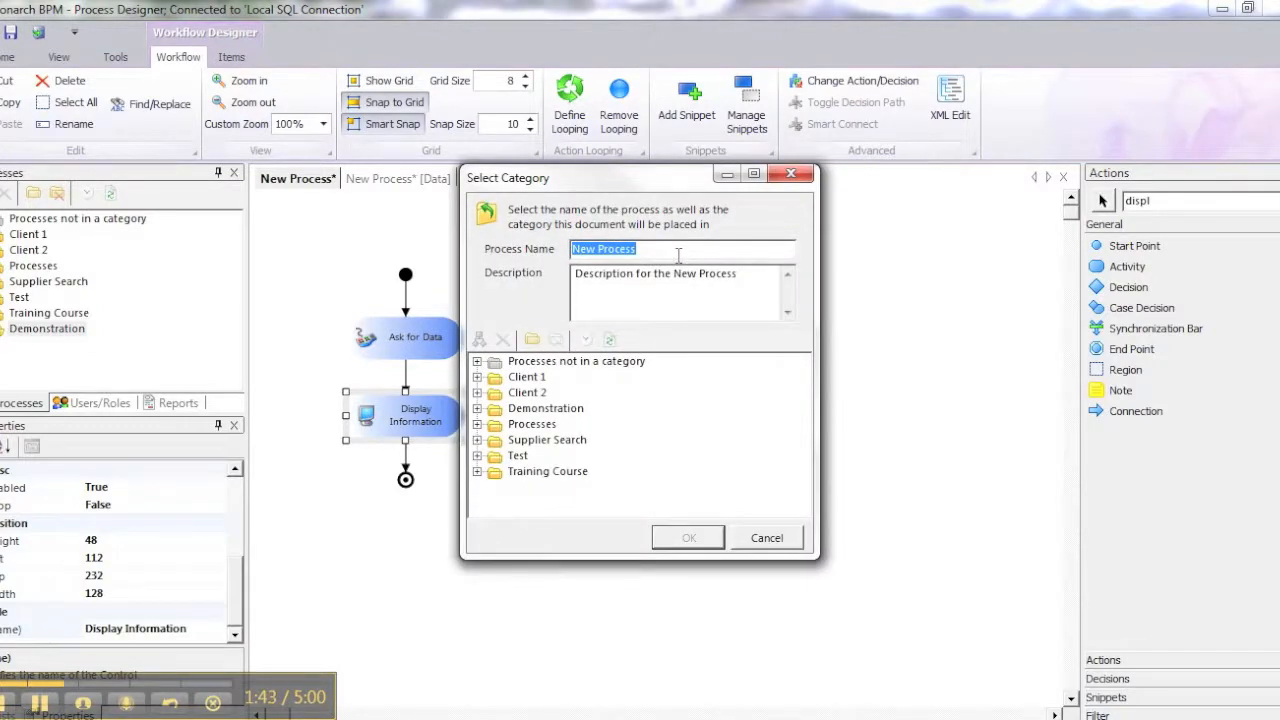
{"action": "type", "text": "Ask for Data Dem"}
{"action": "key", "text": "ctrl+a"}
{"action": "key", "text": "BackSpace"}
{"action": "type", "text": "Crystal Dem"}
{"action": "key", "text": "Tab"}
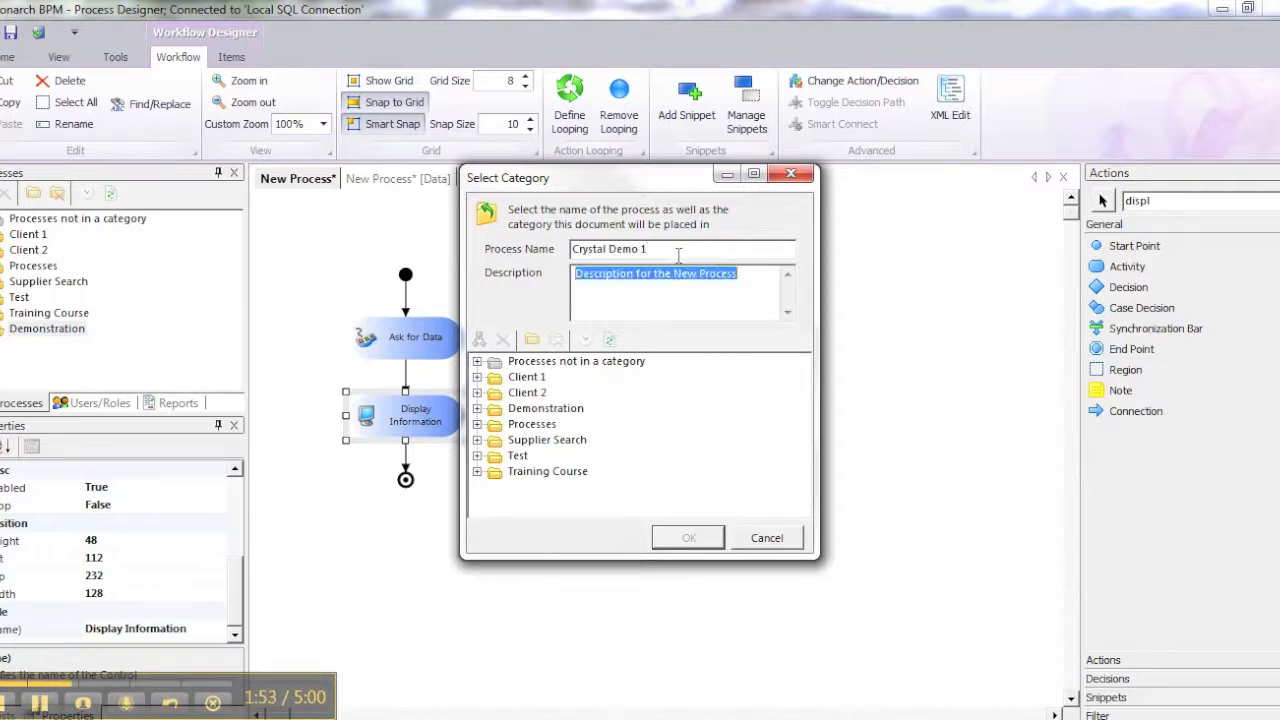
{"action": "left_click", "coordinate": [545, 408]}
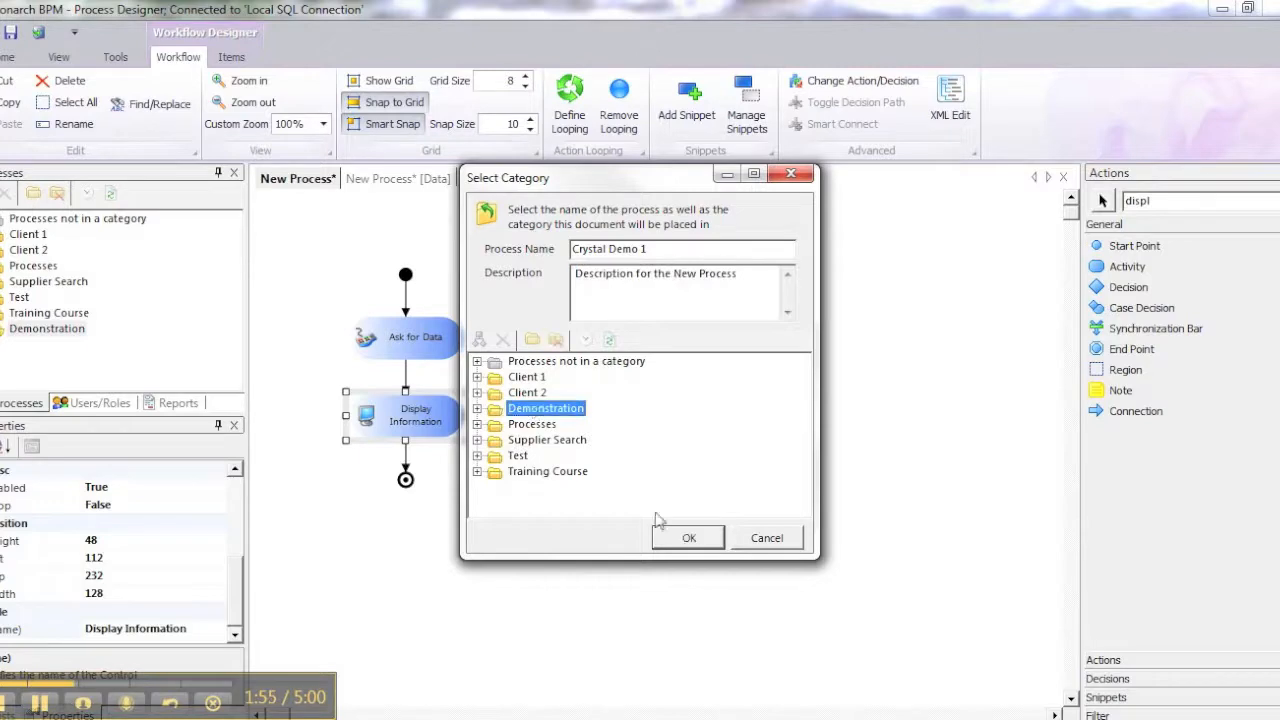
{"action": "left_click", "coordinate": [688, 538]}
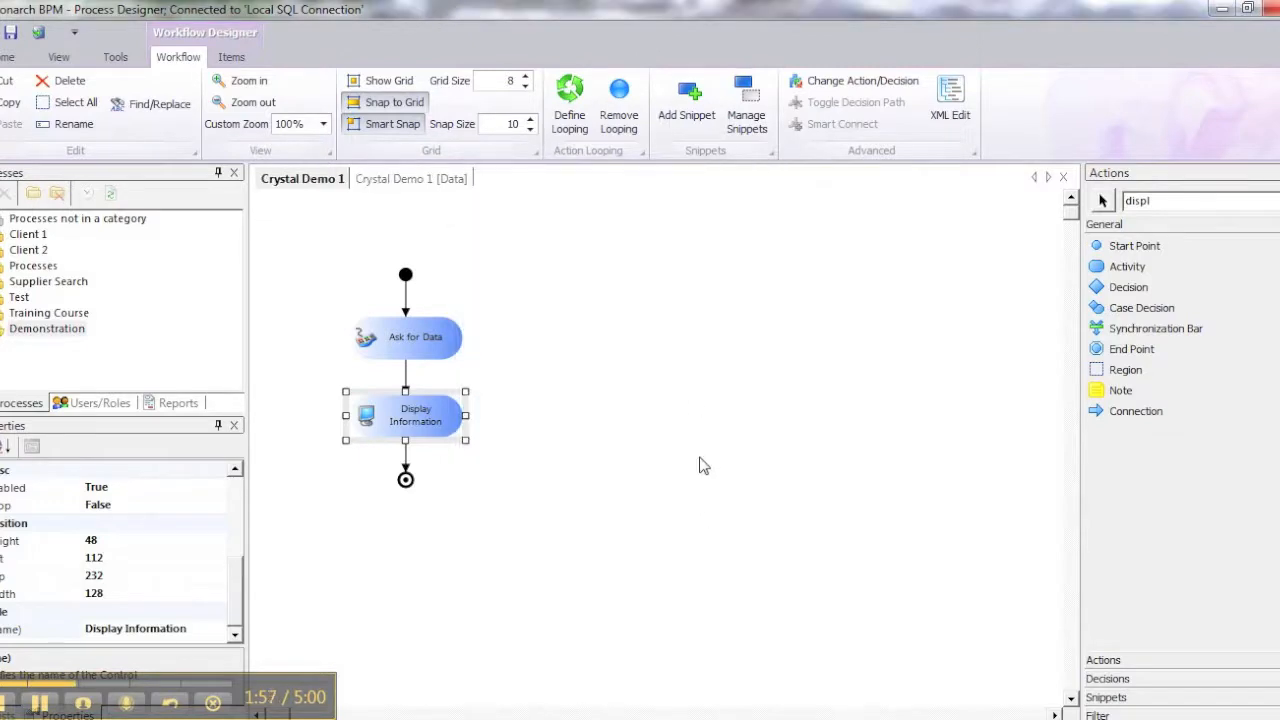
Switch to the process portal in the browser, refresh the process list and start Crystal Demo 1
{"action": "left_click_drag", "start_coordinate": [2, 90], "coordinate": [1130, 0]}
{"action": "left_click", "coordinate": [42, 41]}
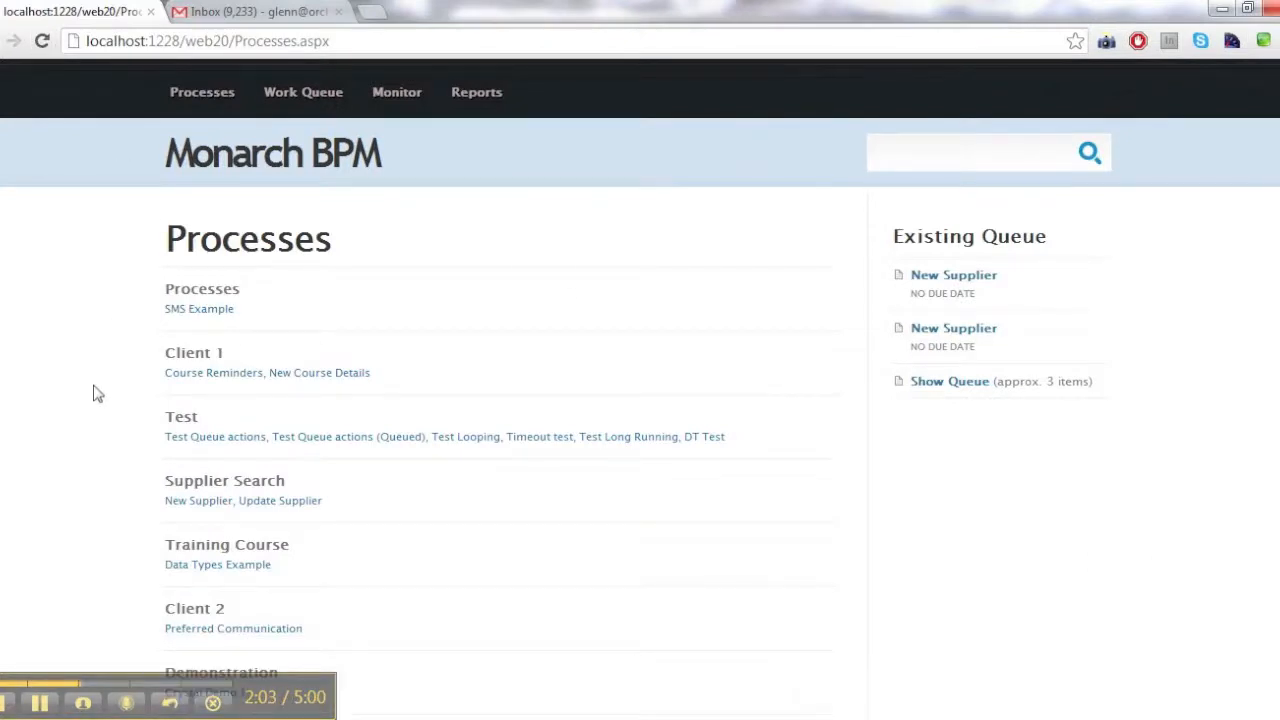
{"action": "scroll", "coordinate": [100, 390], "scroll_direction": "down", "scroll_amount": 1}
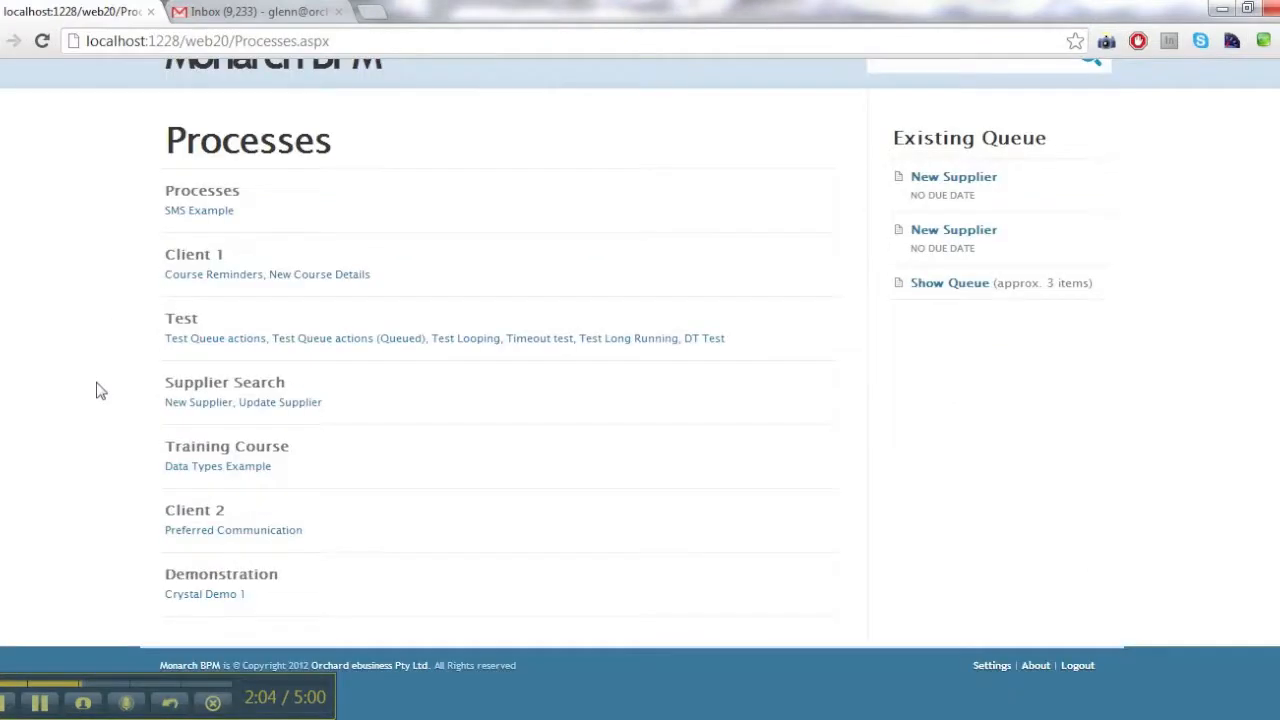
{"action": "left_click", "coordinate": [212, 597]}
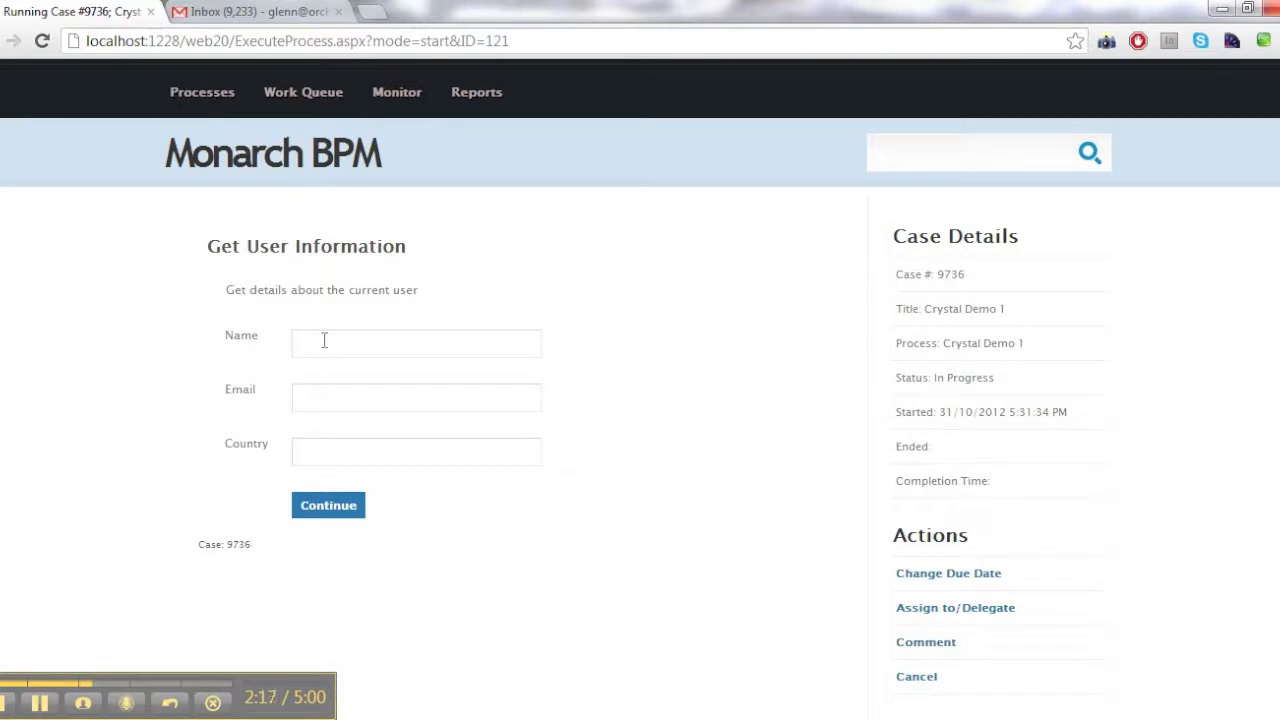
Enter the user's name and e-mail with Australia as the country, submit the form and complete the case
{"action": "type", "text": "Gl"}
{"action": "key", "text": "Tab"}
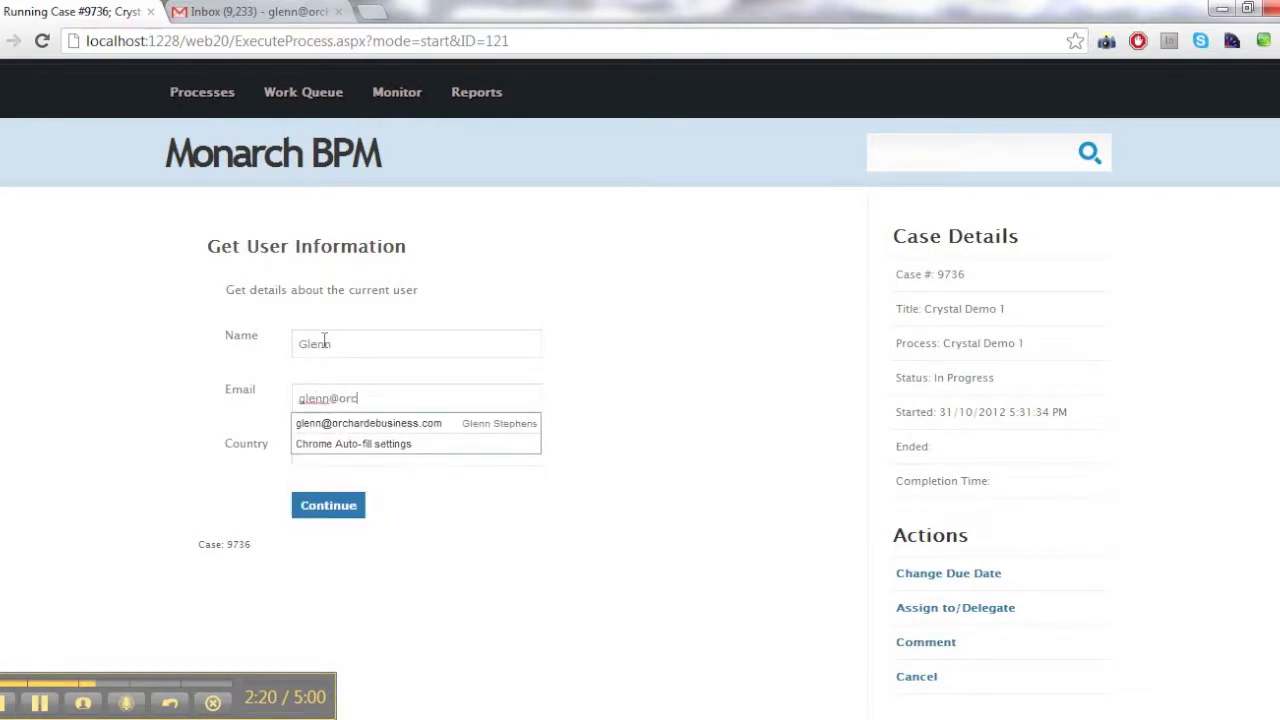
{"action": "key", "text": "Down"}
{"action": "key", "text": "Return"}
{"action": "key", "text": "Tab"}
{"action": "left_click", "coordinate": [325, 505]}
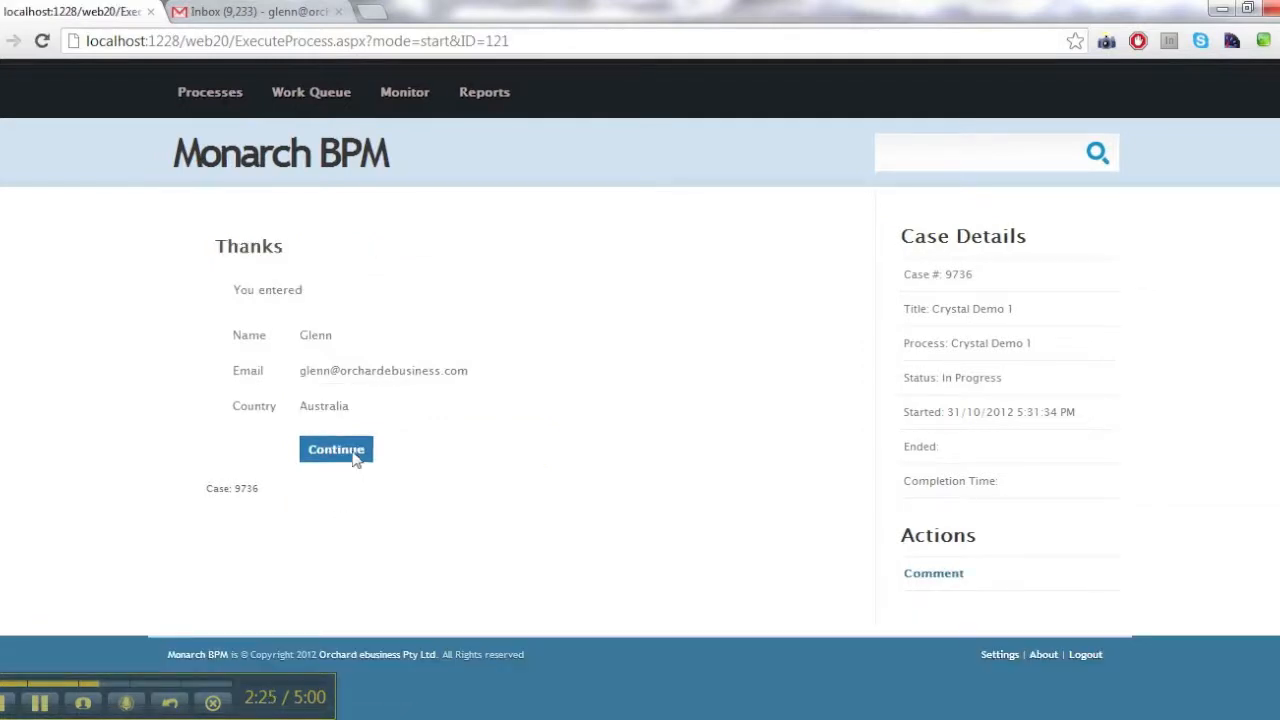
{"action": "left_click", "coordinate": [356, 458]}
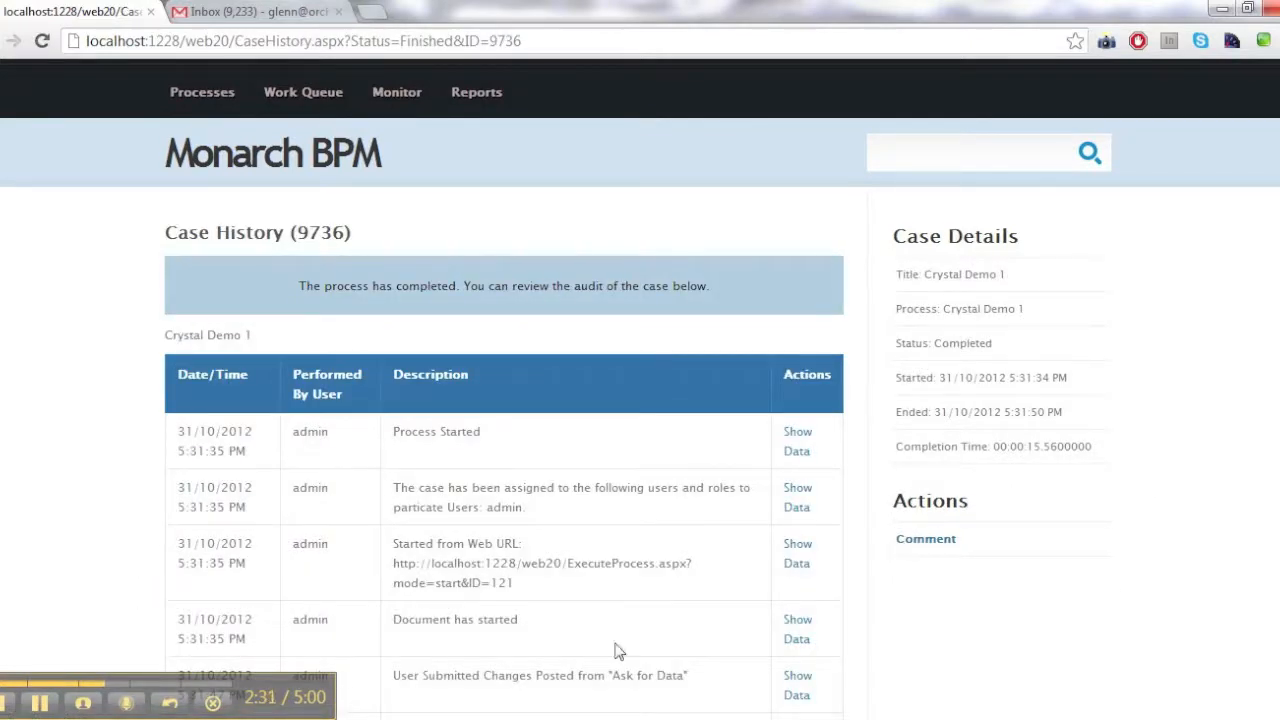
Switch to the Monarch BPM Process Designer and start an XSD schema export of Crystal Demo 1 into C:\Orchard Projects\Demonstration
{"action": "left_click", "coordinate": [862, 719]}
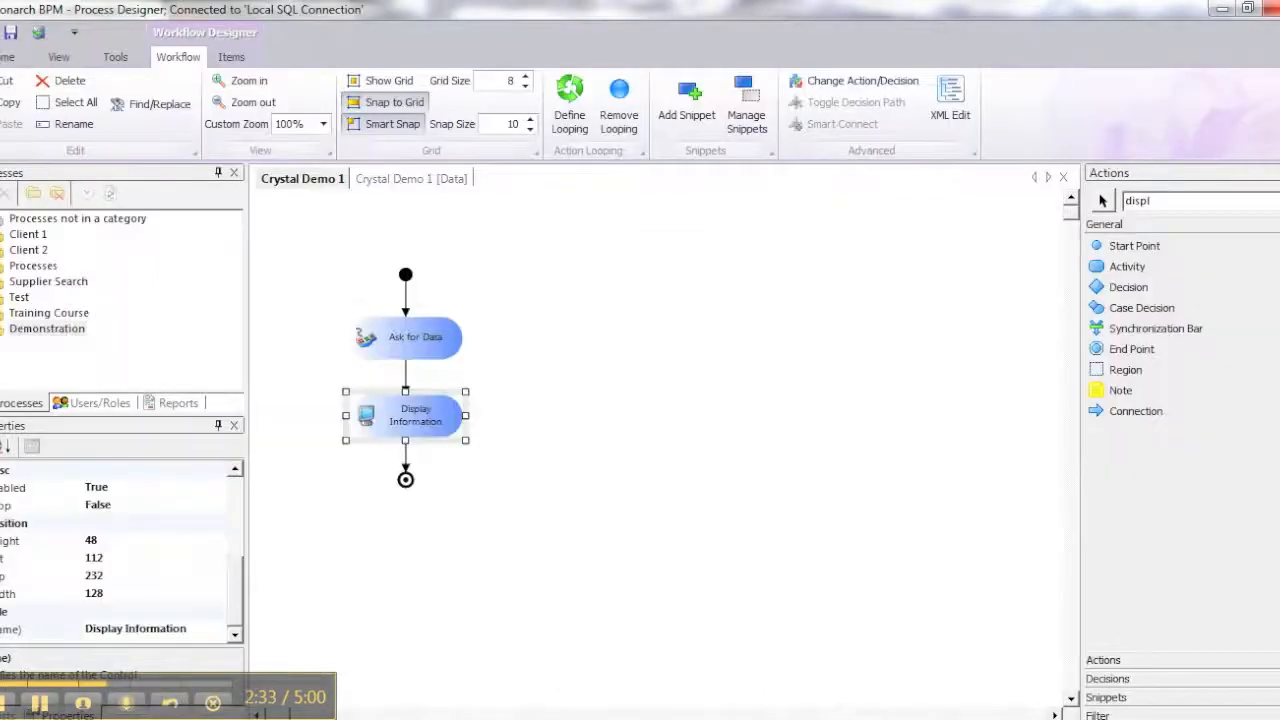
{"action": "left_click", "coordinate": [670, 379]}
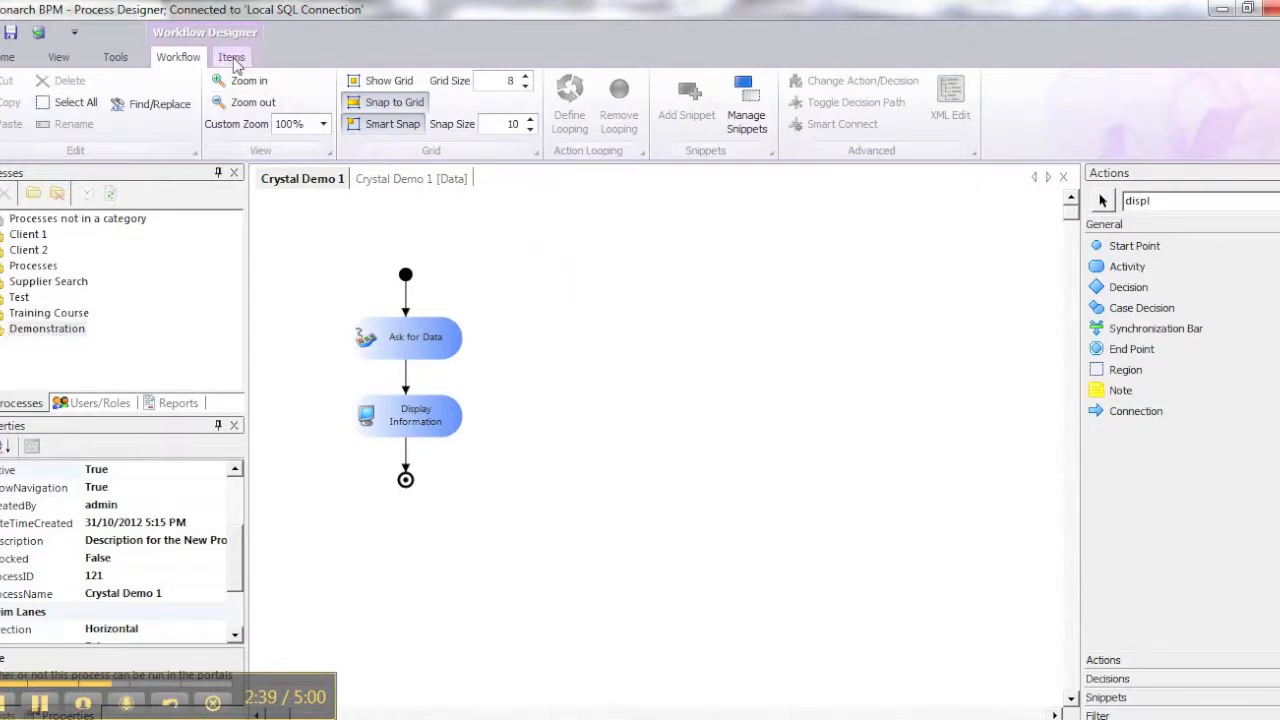
{"action": "left_click", "coordinate": [115, 57]}
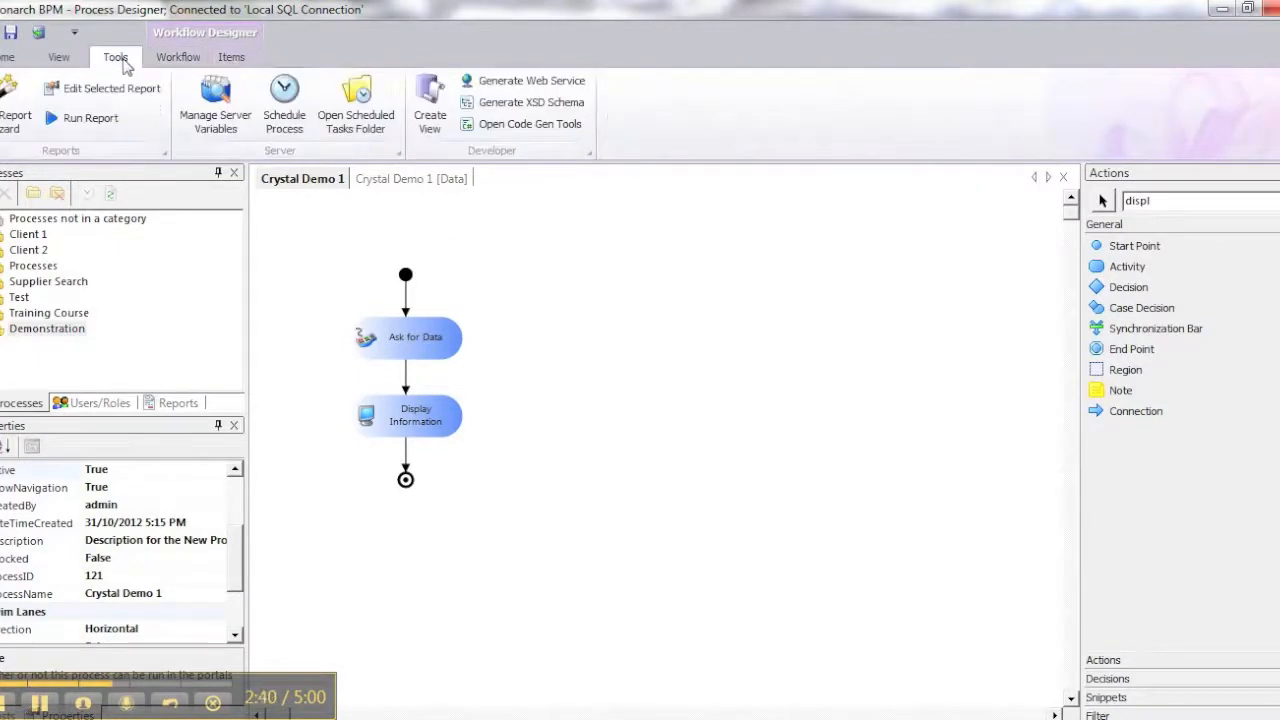
{"action": "left_click", "coordinate": [538, 104]}
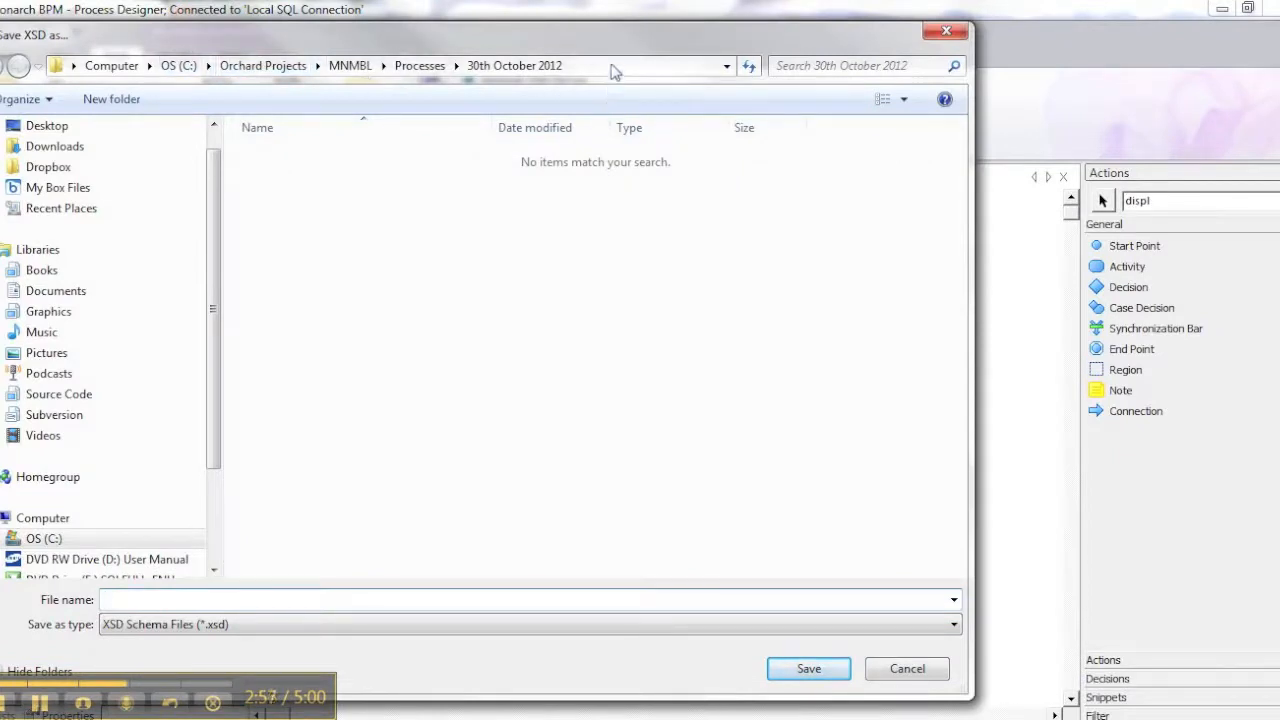
{"action": "left_click_drag", "start_coordinate": [594, 46], "coordinate": [0, 150]}
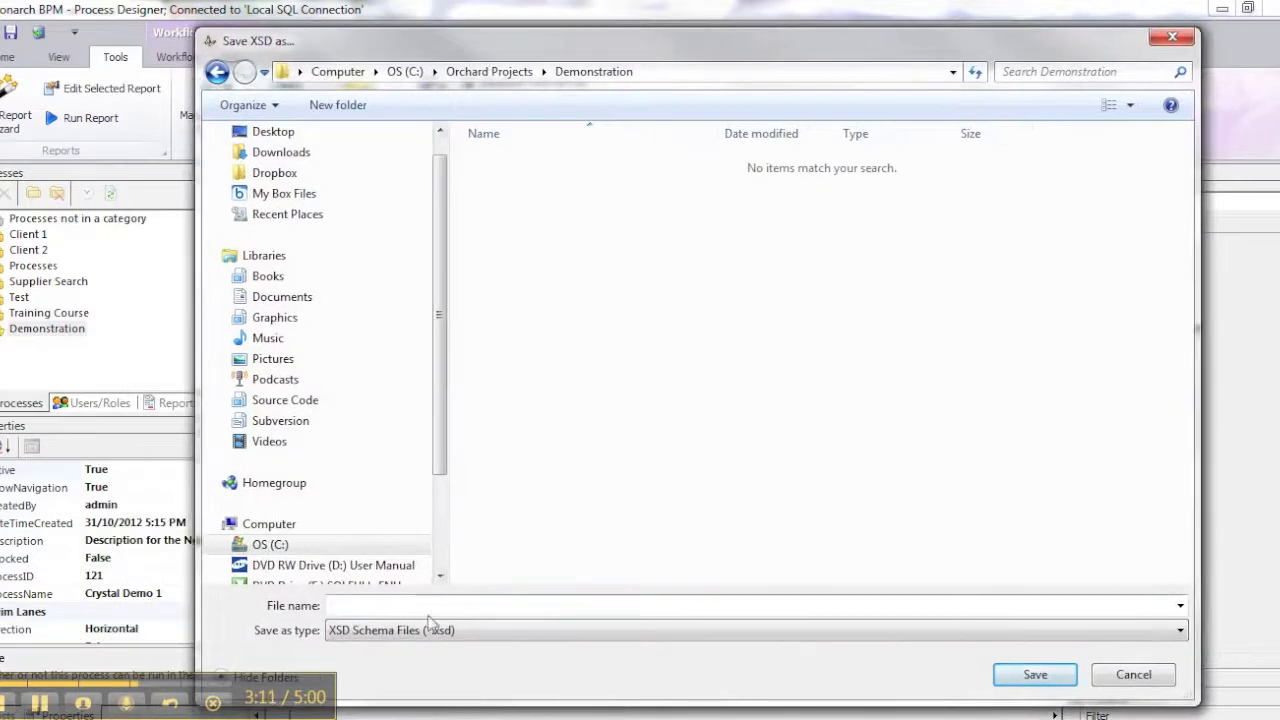
Name the schema file CrystalDemo1, copy the Demonstration folder path and save the schema
{"action": "left_click", "coordinate": [431, 607]}
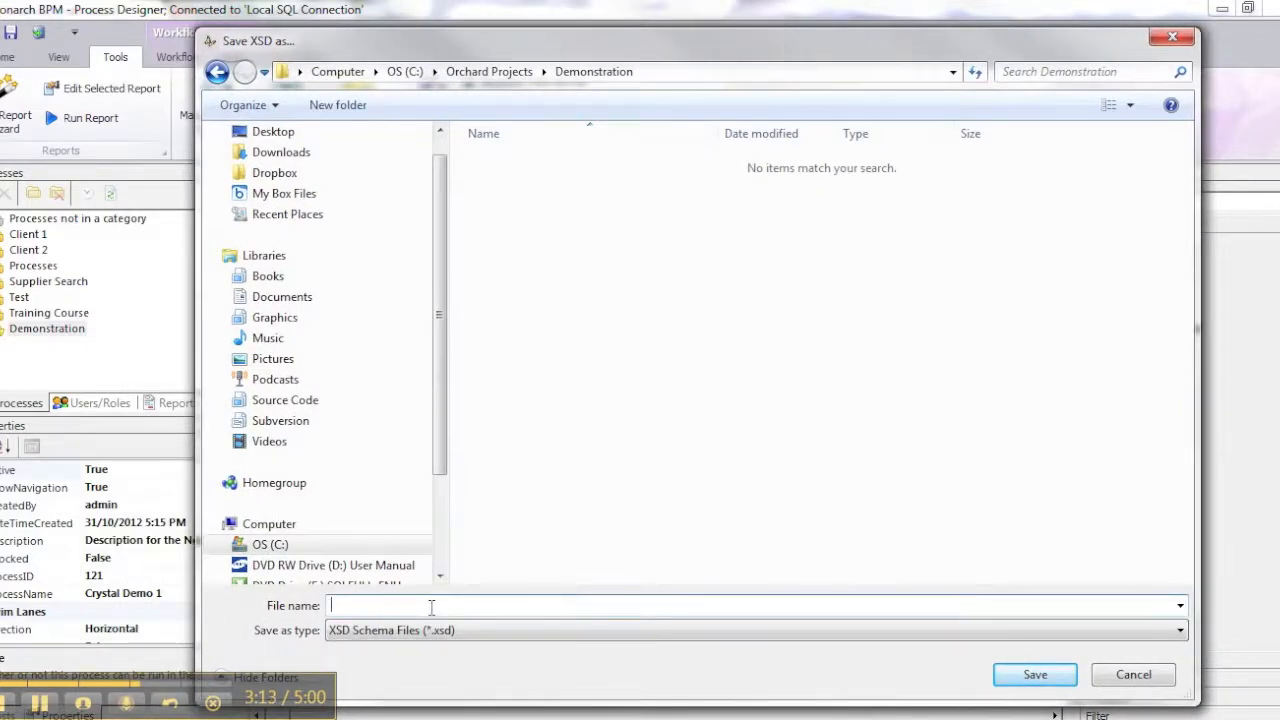
{"action": "type", "text": "Mon"}
{"action": "key", "text": "BackSpace"}
{"action": "type", "text": "Crystal Demo 1"}
{"action": "left_click", "coordinate": [675, 71]}
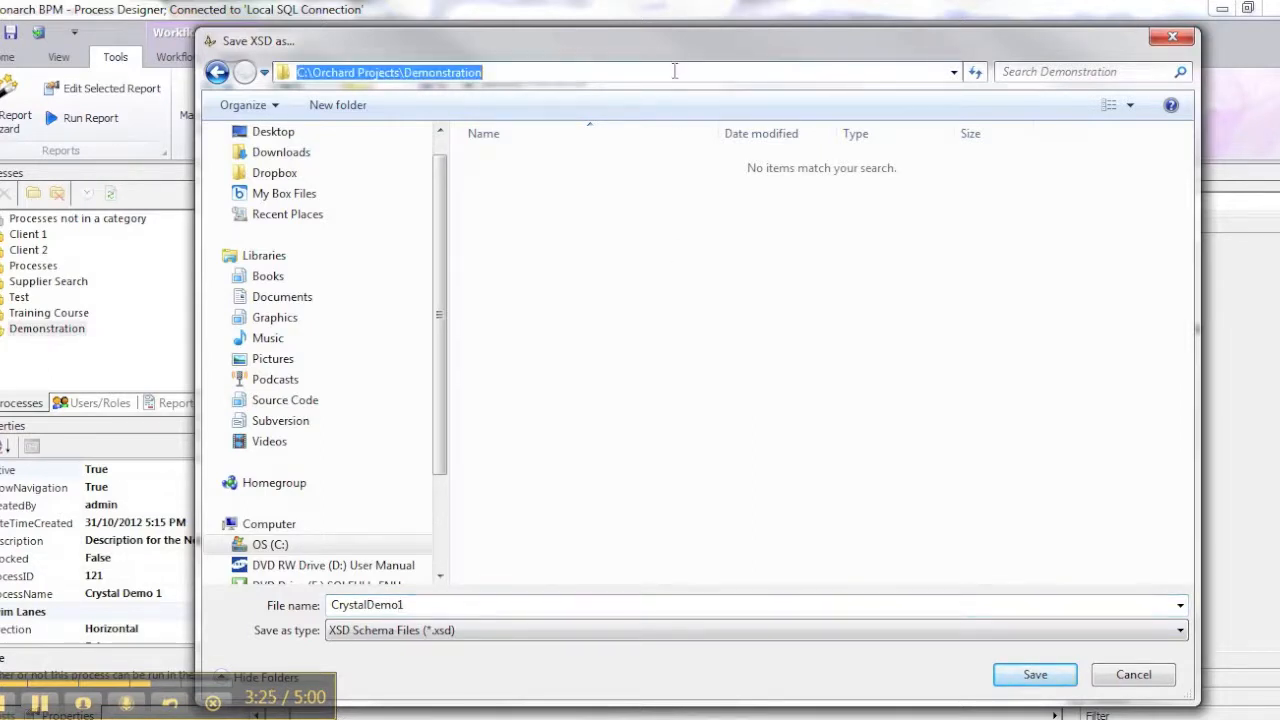
{"action": "right_click", "coordinate": [675, 71]}
{"action": "left_click", "coordinate": [700, 134]}
{"action": "left_click", "coordinate": [576, 606]}
{"action": "left_click", "coordinate": [1034, 674]}
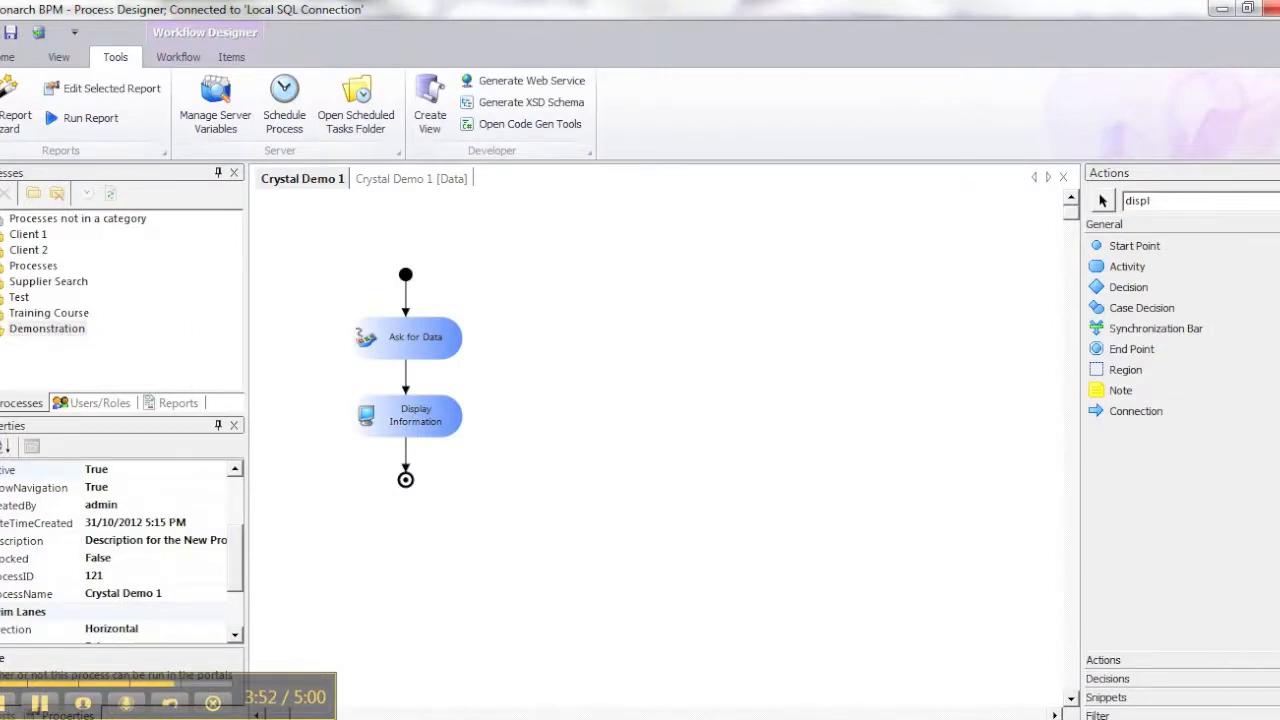
Open the C:\Orchard Projects\Demonstration folder in Windows Explorer using the copied path
{"action": "key", "text": "super"}
{"action": "left_click", "coordinate": [253, 461]}
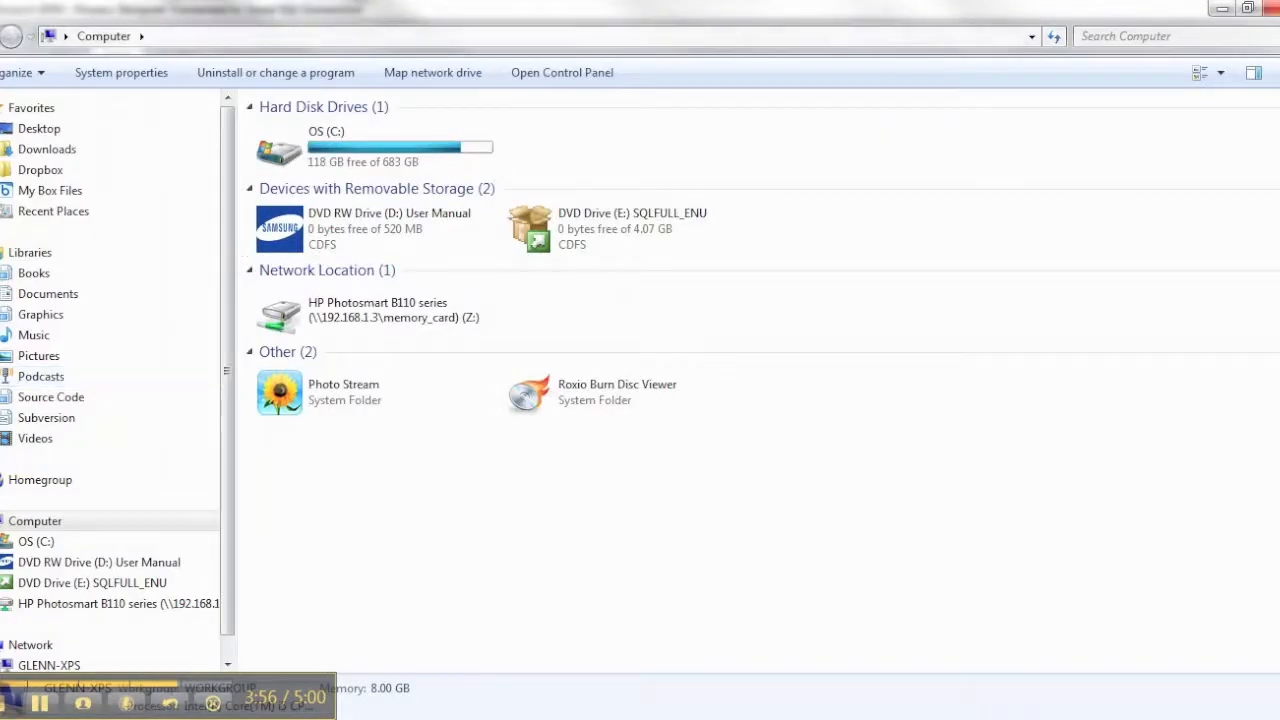
{"action": "left_click", "coordinate": [416, 38]}
{"action": "key", "text": "ctrl+v"}
{"action": "key", "text": "Return"}
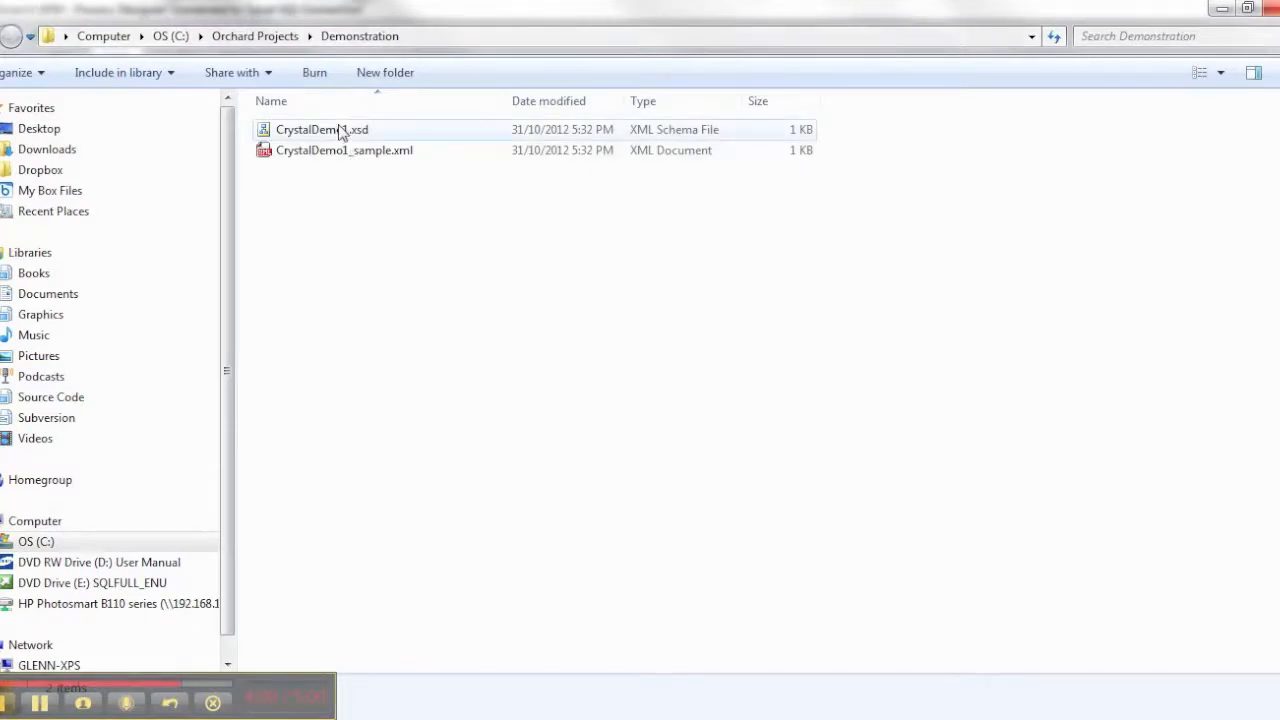
Open CrystalDemo1.xsd and CrystalDemo1_sample.xml in Notepad++ to examine the exported data structure and its sample data
{"action": "left_click", "coordinate": [340, 131]}
{"action": "right_click", "coordinate": [338, 131]}
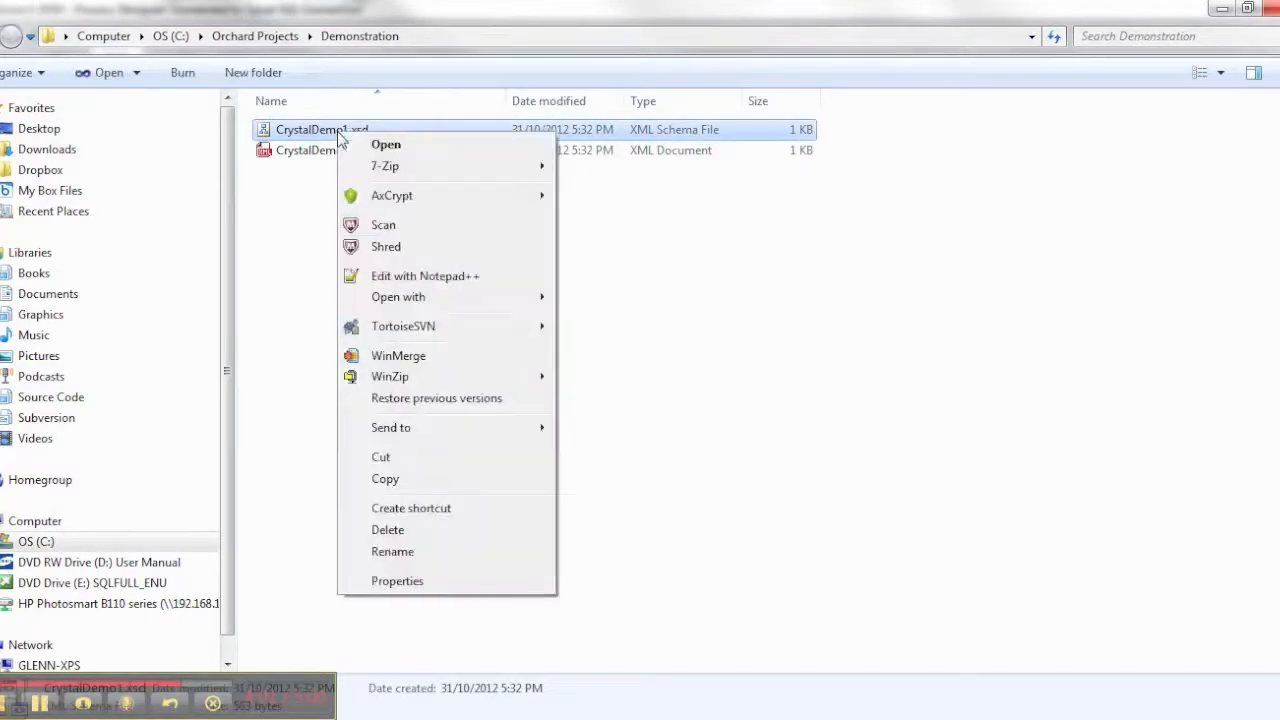
{"action": "left_click", "coordinate": [430, 278]}
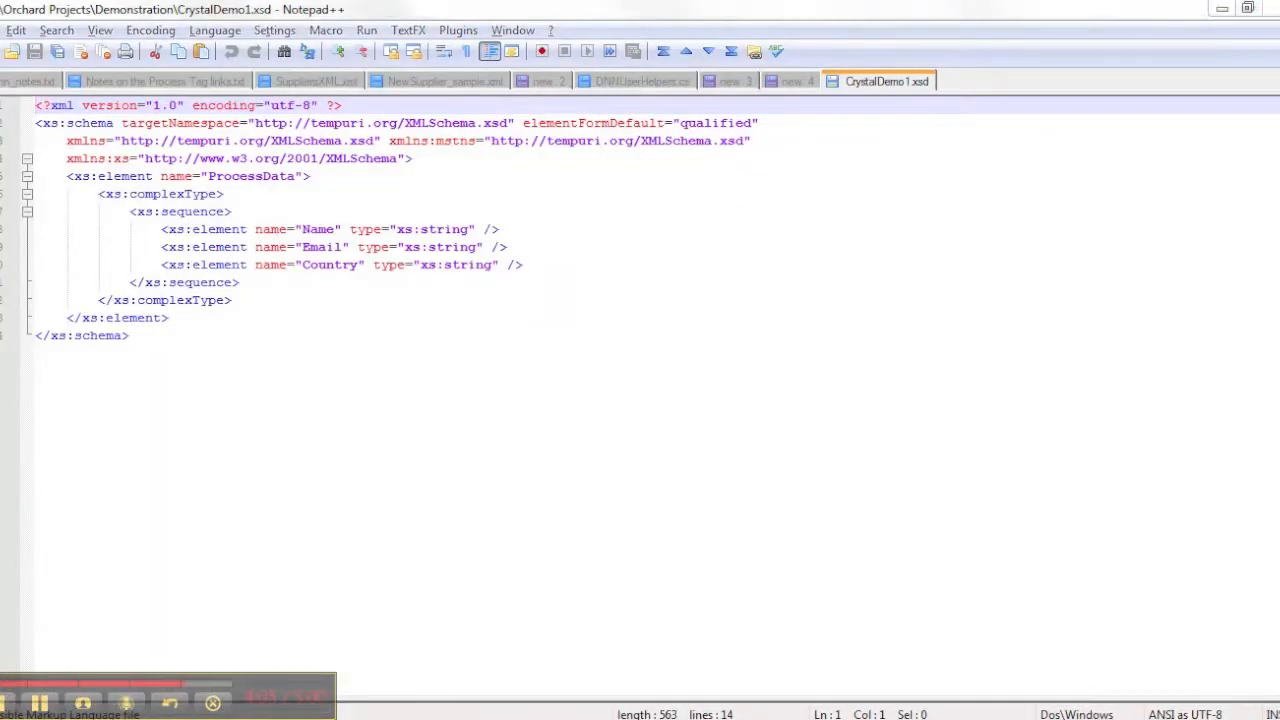
{"action": "left_click_drag", "start_coordinate": [509, 10], "coordinate": [734, 318]}
{"action": "left_click", "coordinate": [382, 150]}
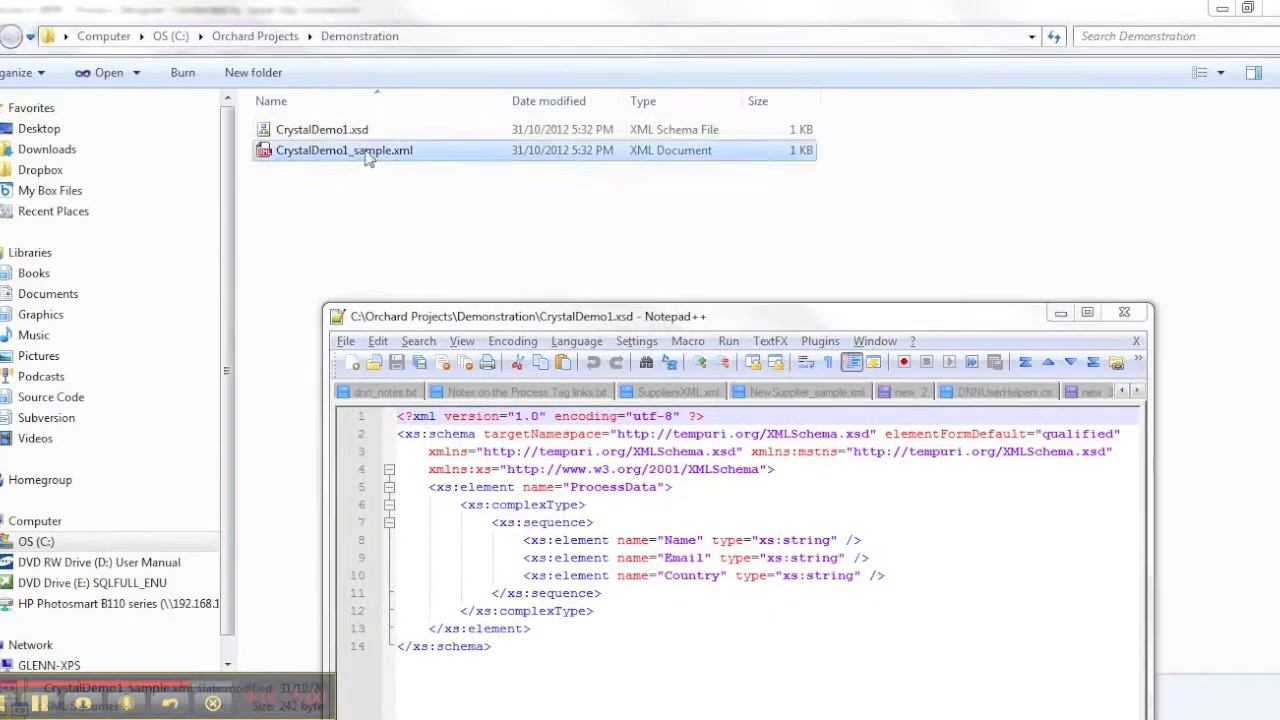
{"action": "left_click_drag", "start_coordinate": [572, 497], "coordinate": [576, 496]}
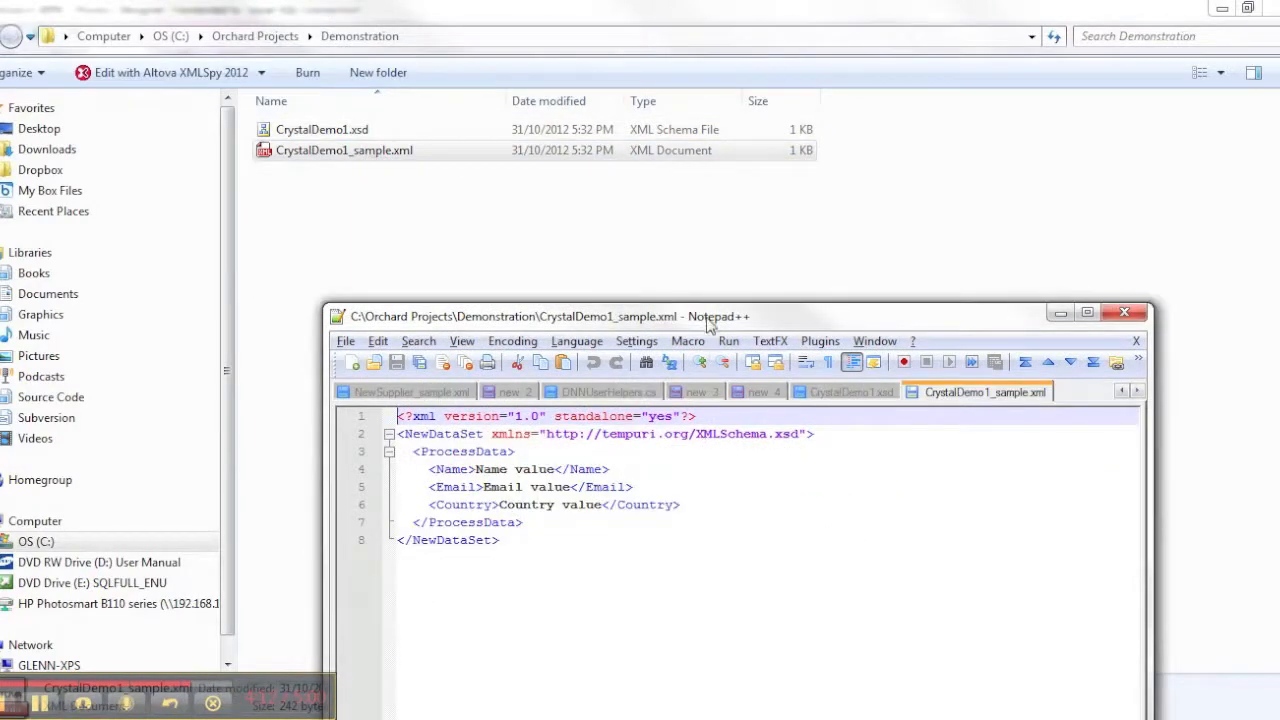
{"action": "left_click_drag", "start_coordinate": [707, 322], "coordinate": [600, 46]}
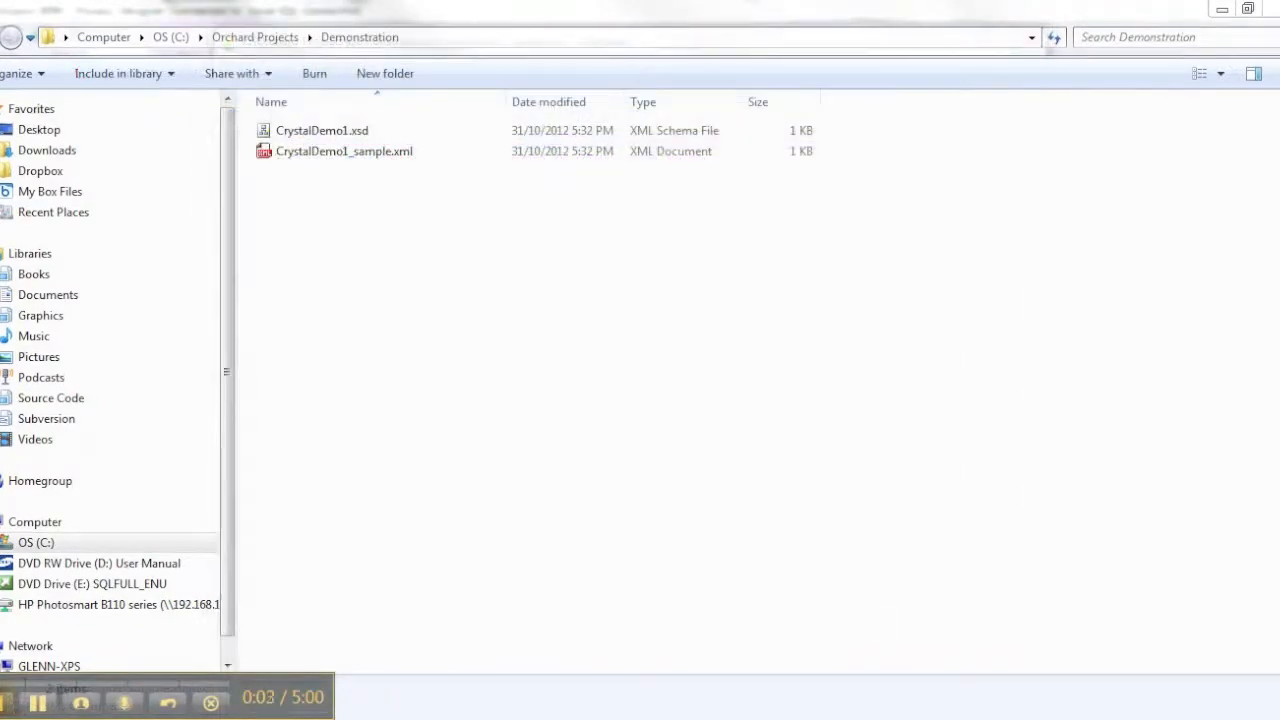
Switch to Crystal Reports, start a report with the report wizard and create a new ADO.NET (XML) connection
{"action": "key", "text": "alt+Tab"}
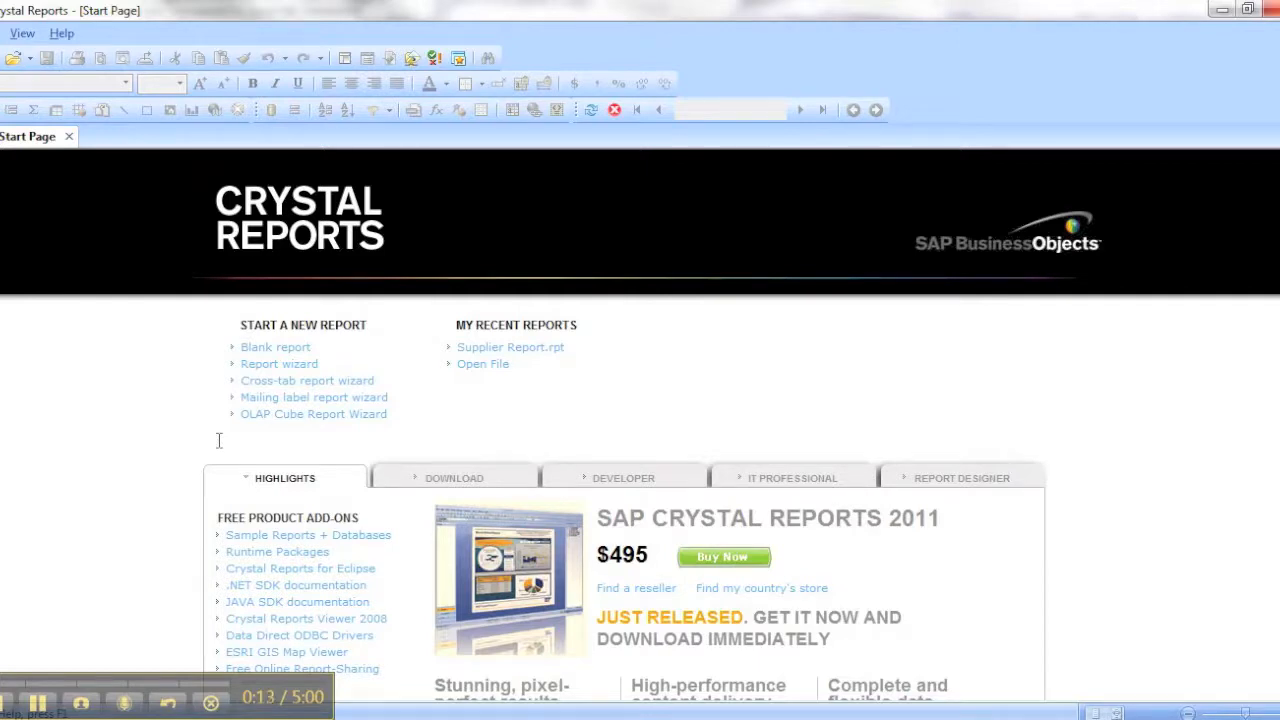
{"action": "left_click", "coordinate": [280, 366]}
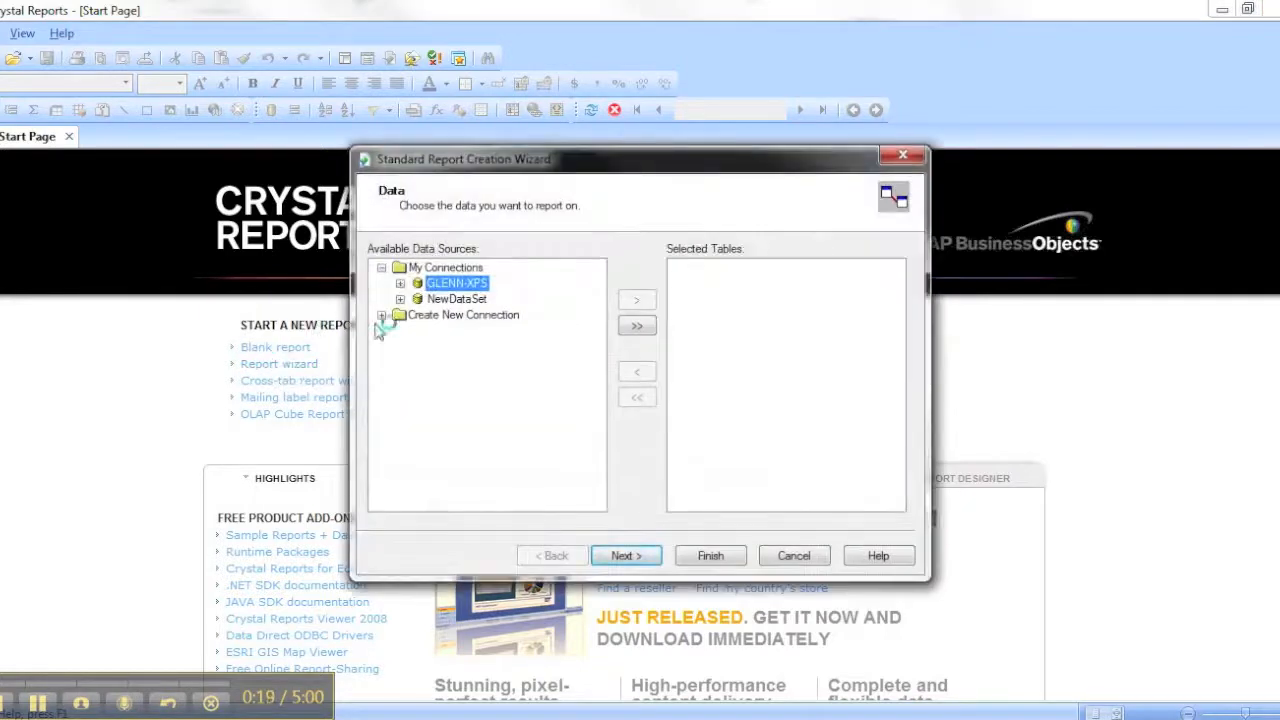
{"action": "left_click", "coordinate": [381, 315]}
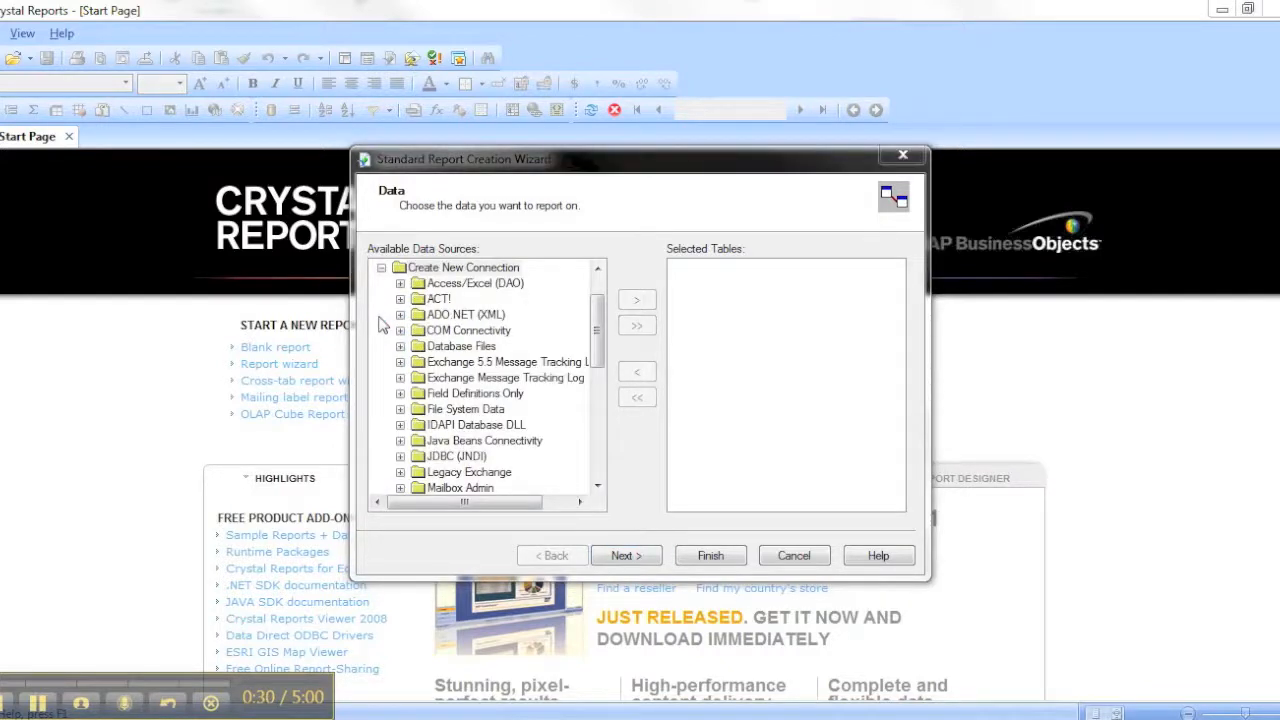
{"action": "mouse_move", "coordinate": [598, 343]}
{"action": "left_mouse_down"}
{"action": "mouse_move", "coordinate": [600, 372]}
{"action": "mouse_move", "coordinate": [598, 334]}
{"action": "left_mouse_up"}
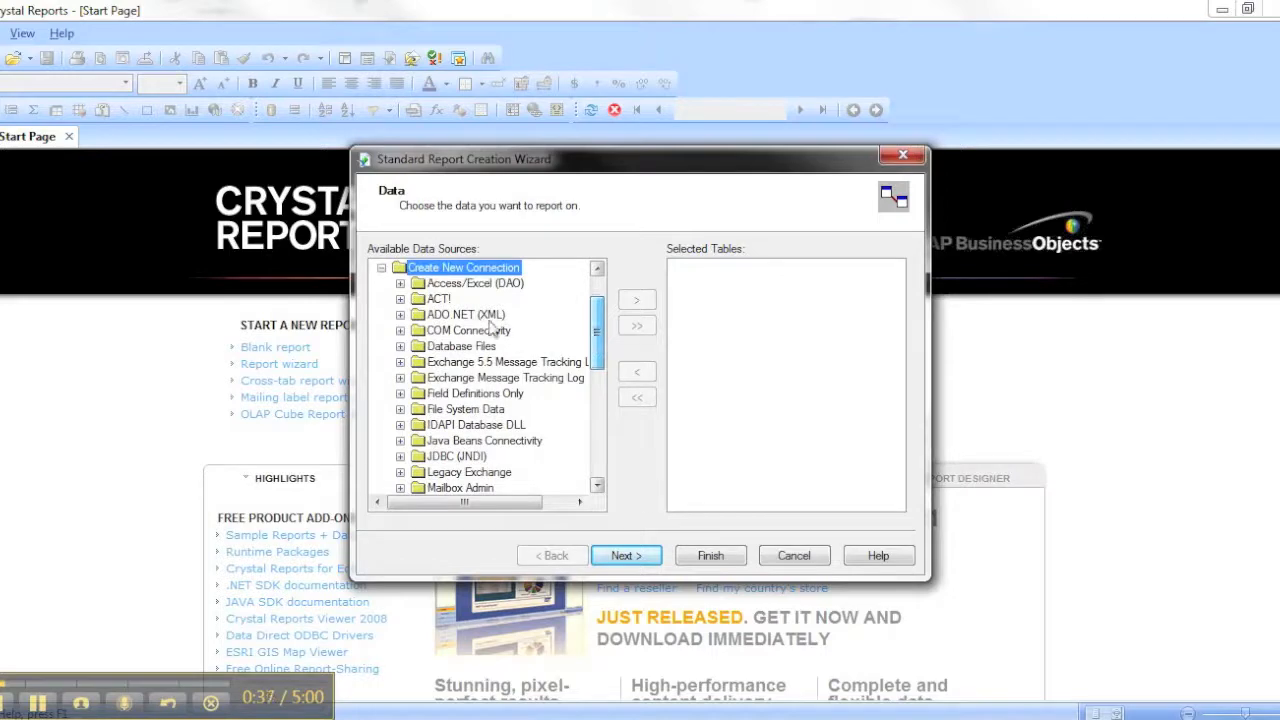
{"action": "left_click", "coordinate": [460, 316]}
{"action": "left_click", "coordinate": [401, 315]}
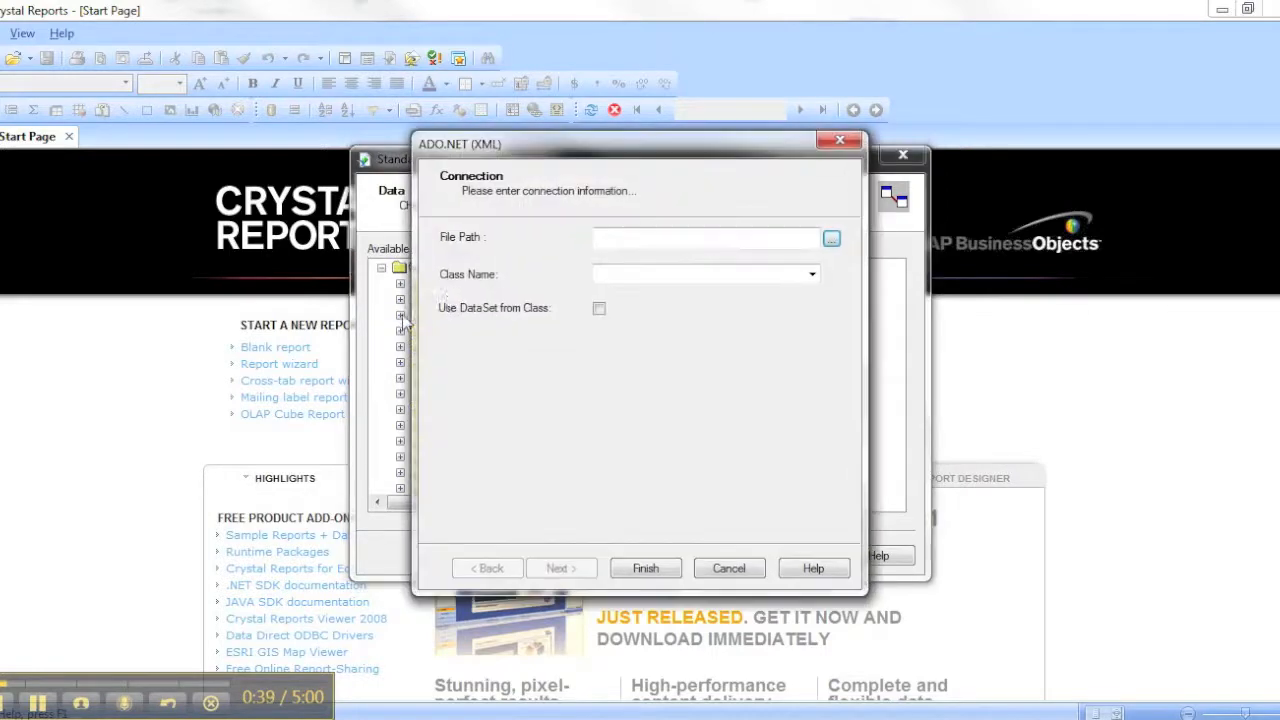
Browse to c:\Orchard Projects\Demonstration for the connection's data file
{"action": "left_click", "coordinate": [831, 239]}
{"action": "left_click", "coordinate": [675, 266]}
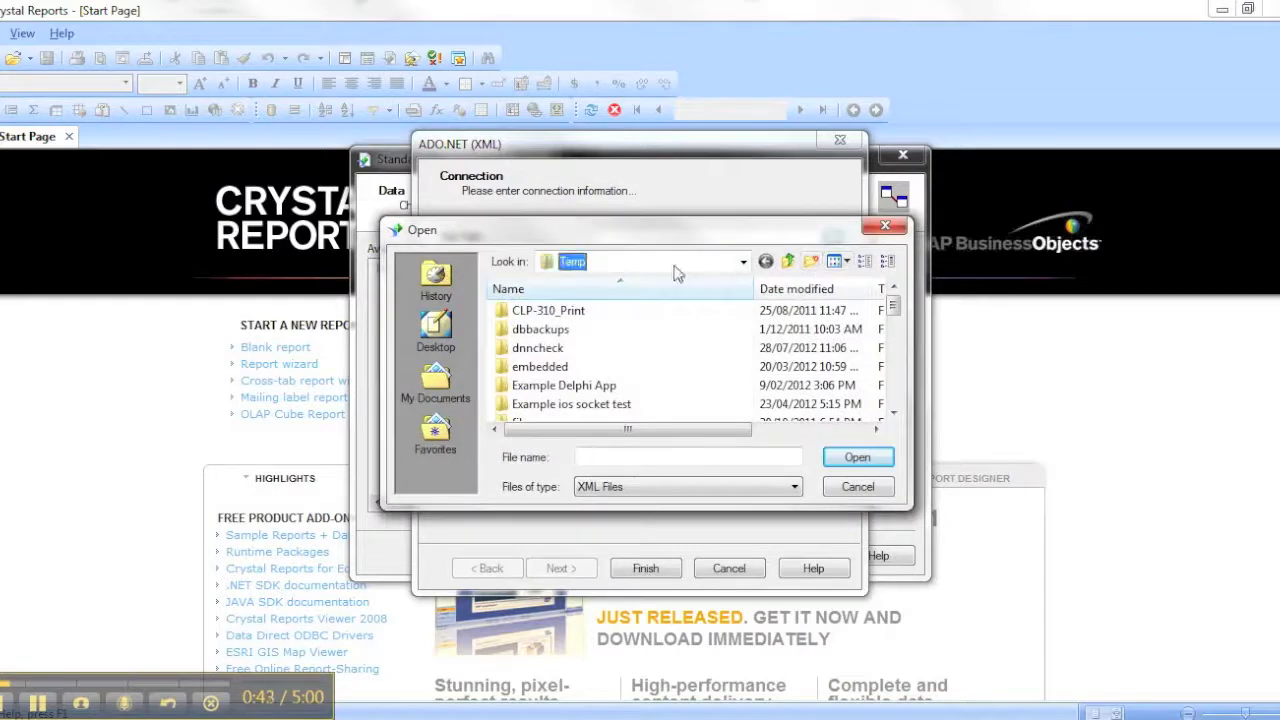
{"action": "left_click", "coordinate": [768, 453]}
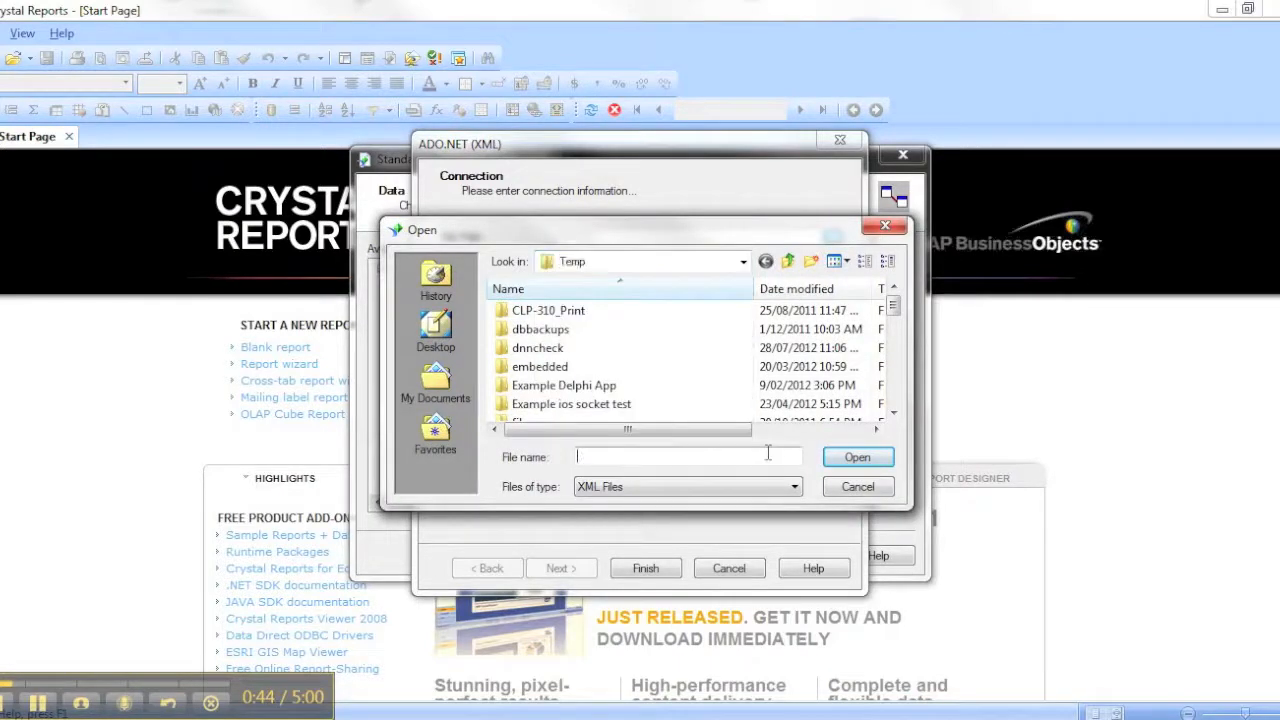
{"action": "right_click", "coordinate": [729, 456]}
{"action": "left_click", "coordinate": [711, 459]}
{"action": "type", "text": "c:\\"}
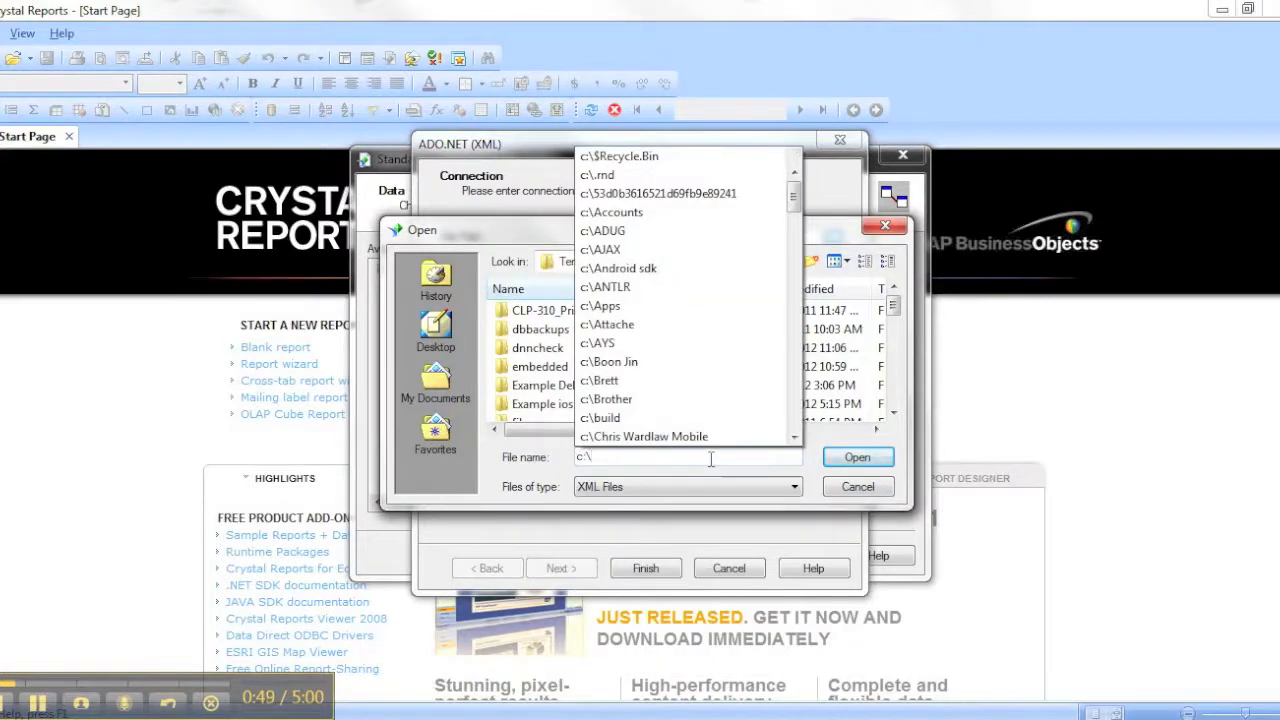
{"action": "type", "text": "Orchard"}
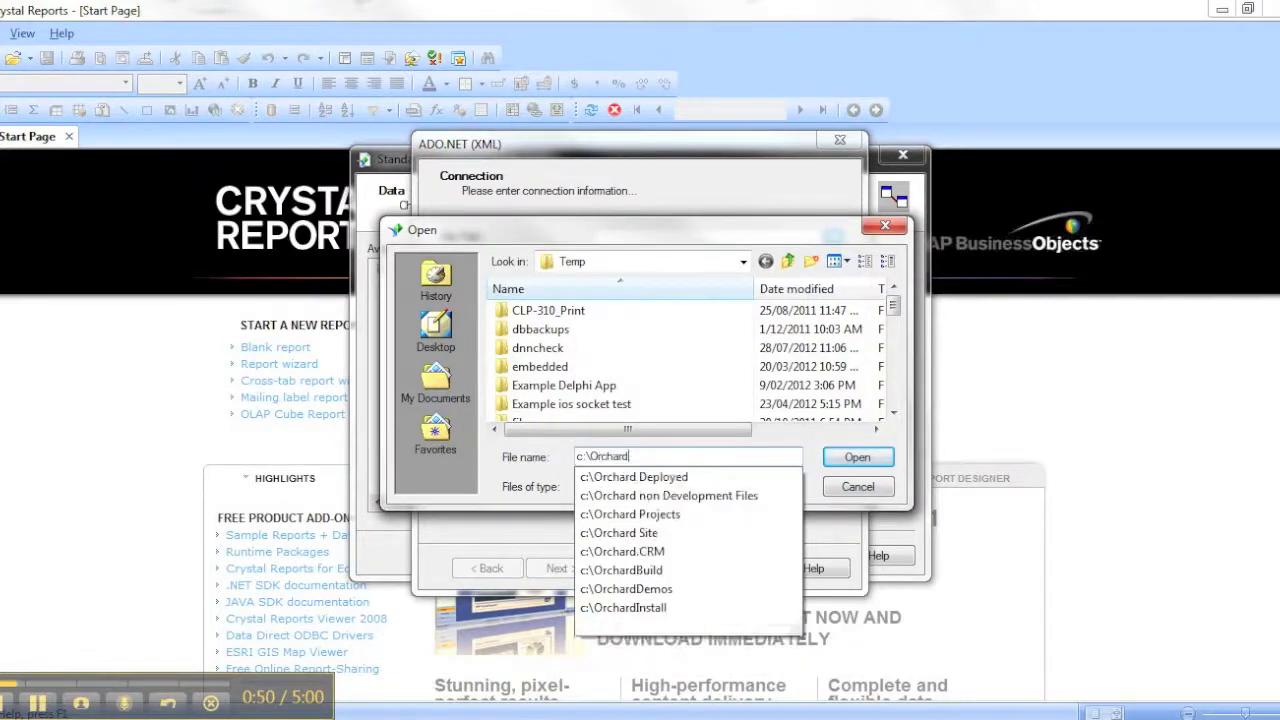
{"action": "type", "text": "Pro"}
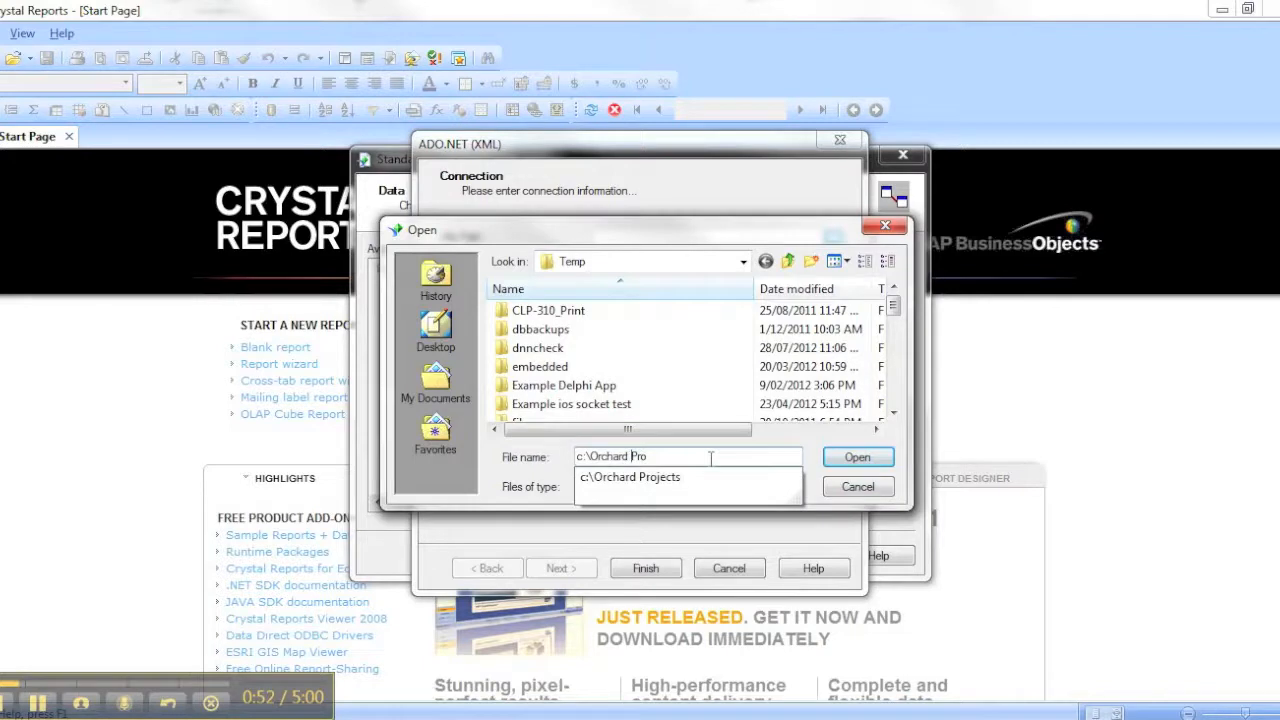
{"action": "key", "text": "Down"}
{"action": "type", "text": "\\"}
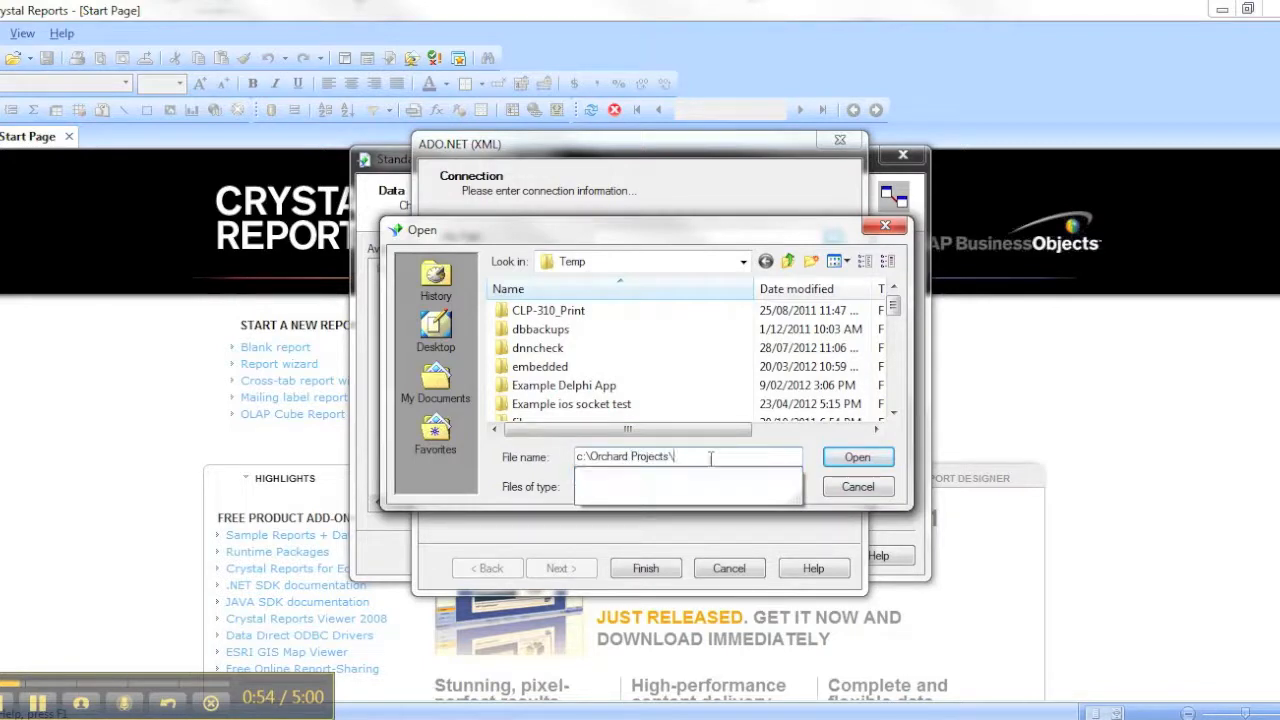
{"action": "type", "text": "Demo"}
{"action": "key", "text": "Down"}
{"action": "type", "text": "\\"}
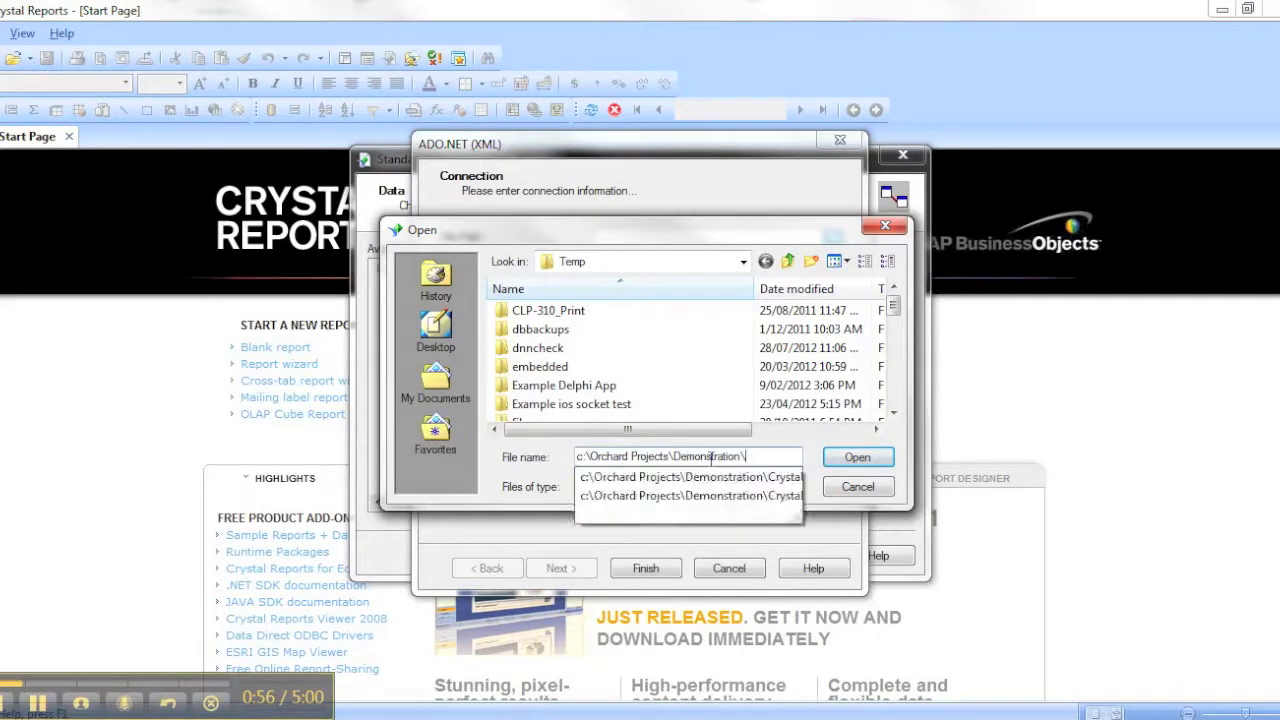
{"action": "key", "text": "Return"}
Finish the connection with CrystalDemo1_sample.xml as its file and add the ProcessData table to the report
{"action": "left_click", "coordinate": [620, 331]}
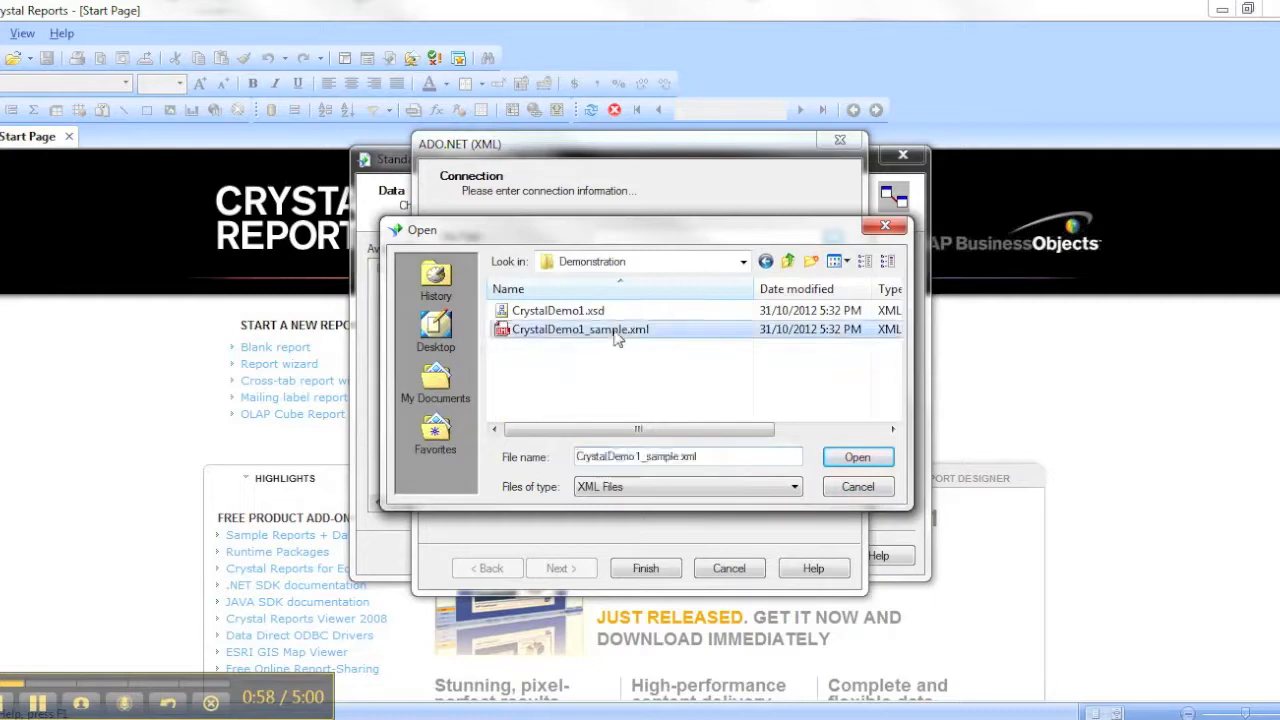
{"action": "left_click", "coordinate": [851, 458]}
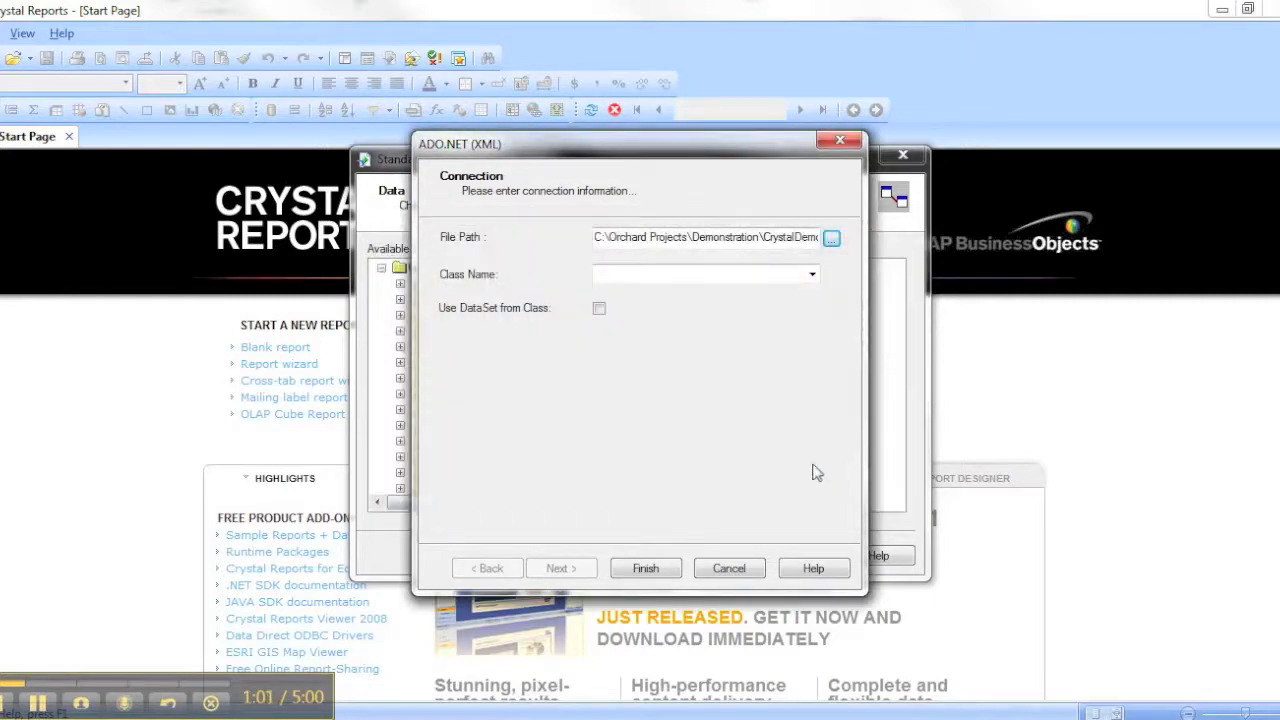
{"action": "left_click", "coordinate": [645, 566]}
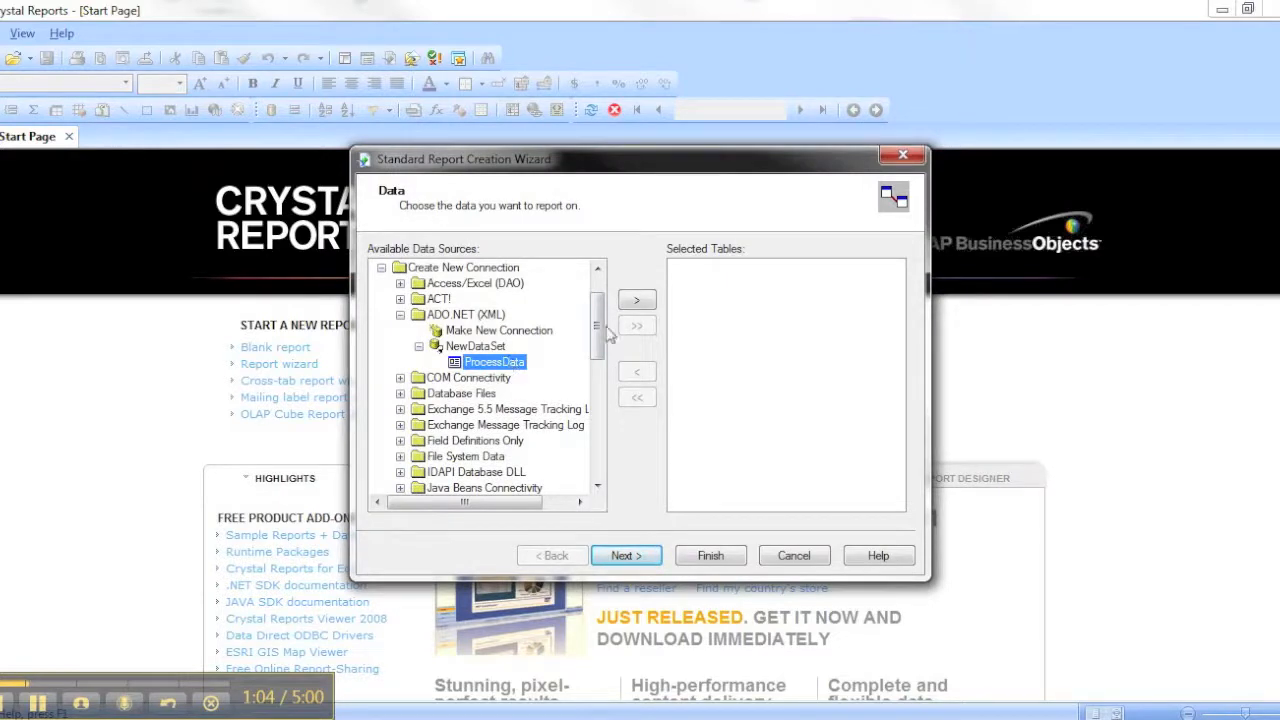
{"action": "left_click", "coordinate": [638, 301]}
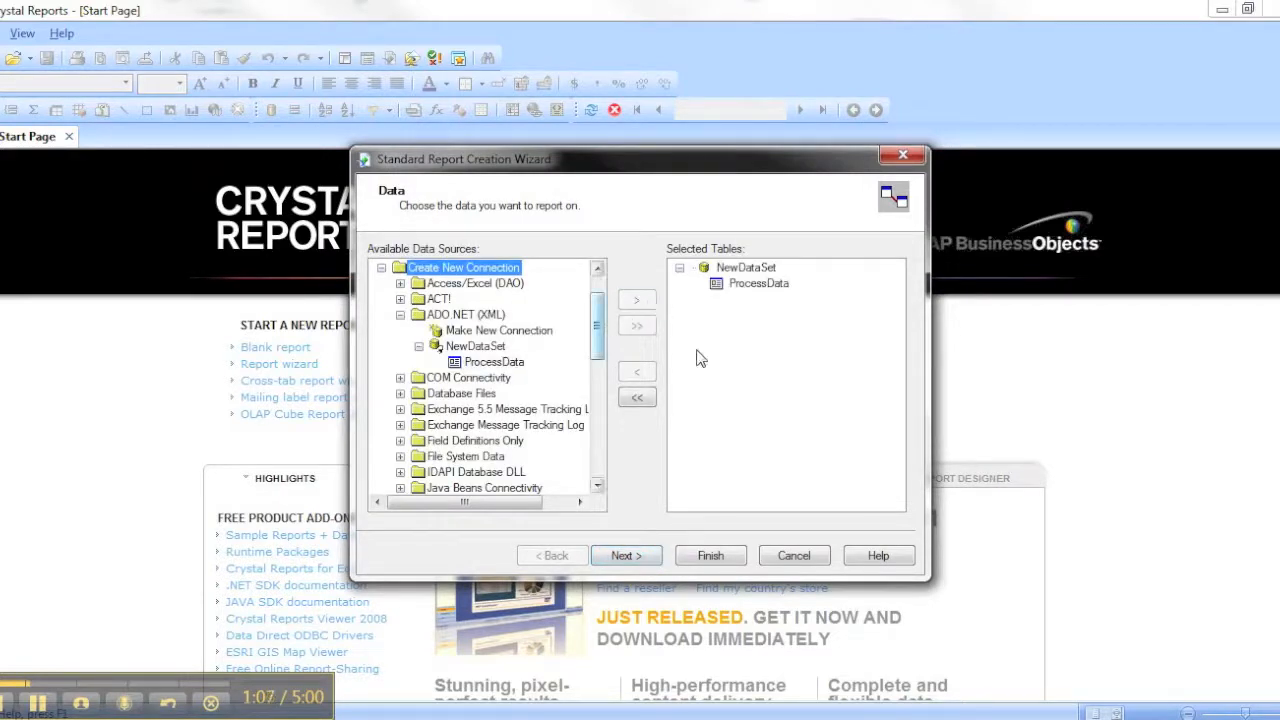
{"action": "left_click", "coordinate": [646, 556]}
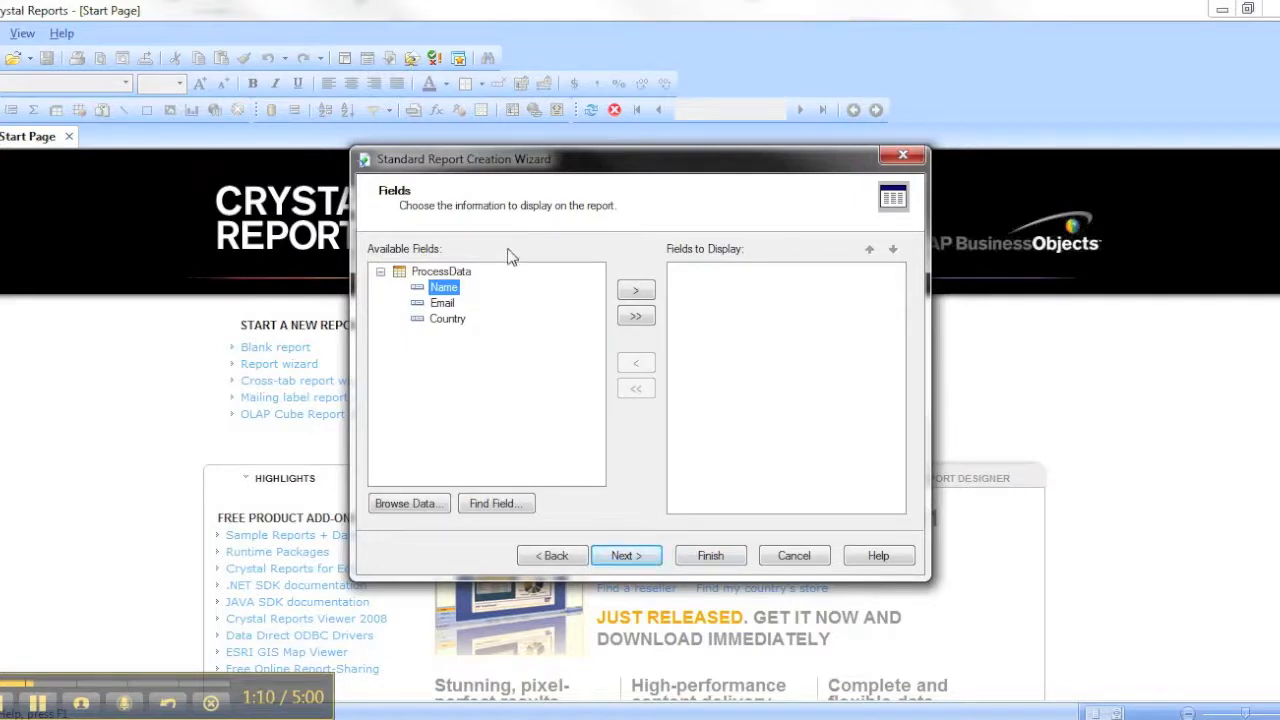
Add all ProcessData fields, Name, Email and Country, to the report display and continue to record selection without grouping
{"action": "left_click", "coordinate": [636, 322]}
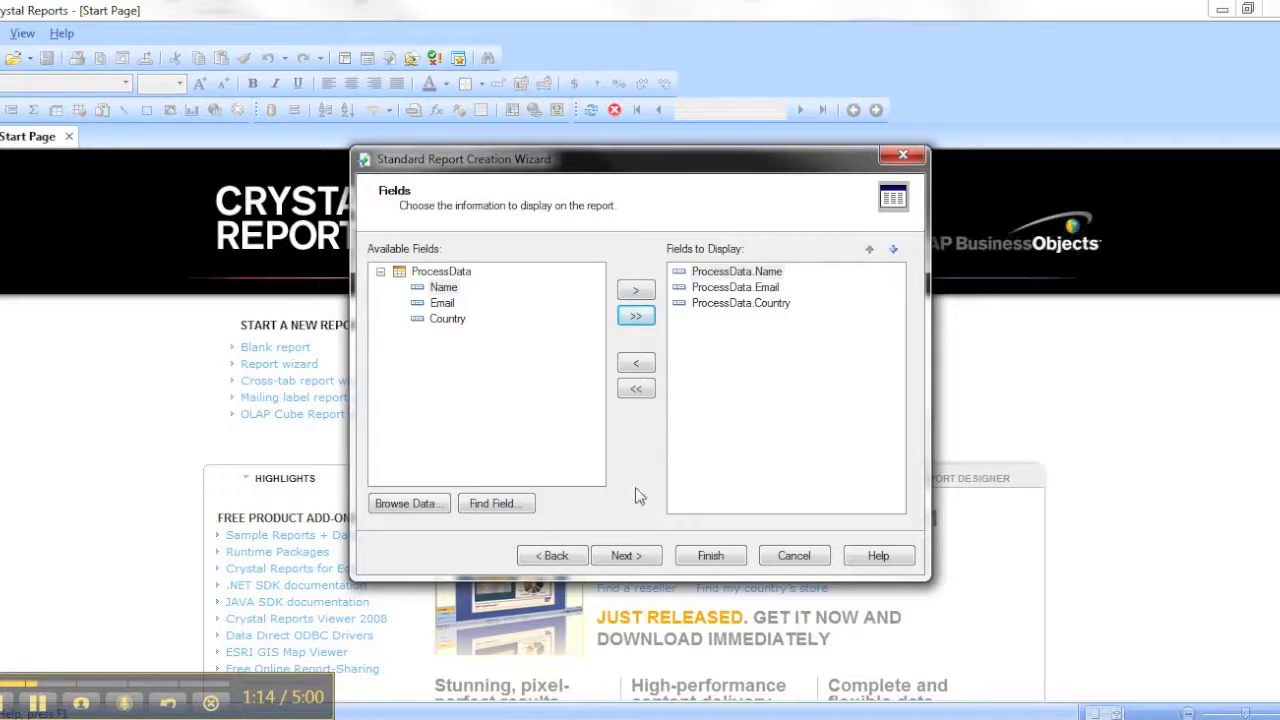
{"action": "left_click", "coordinate": [630, 562]}
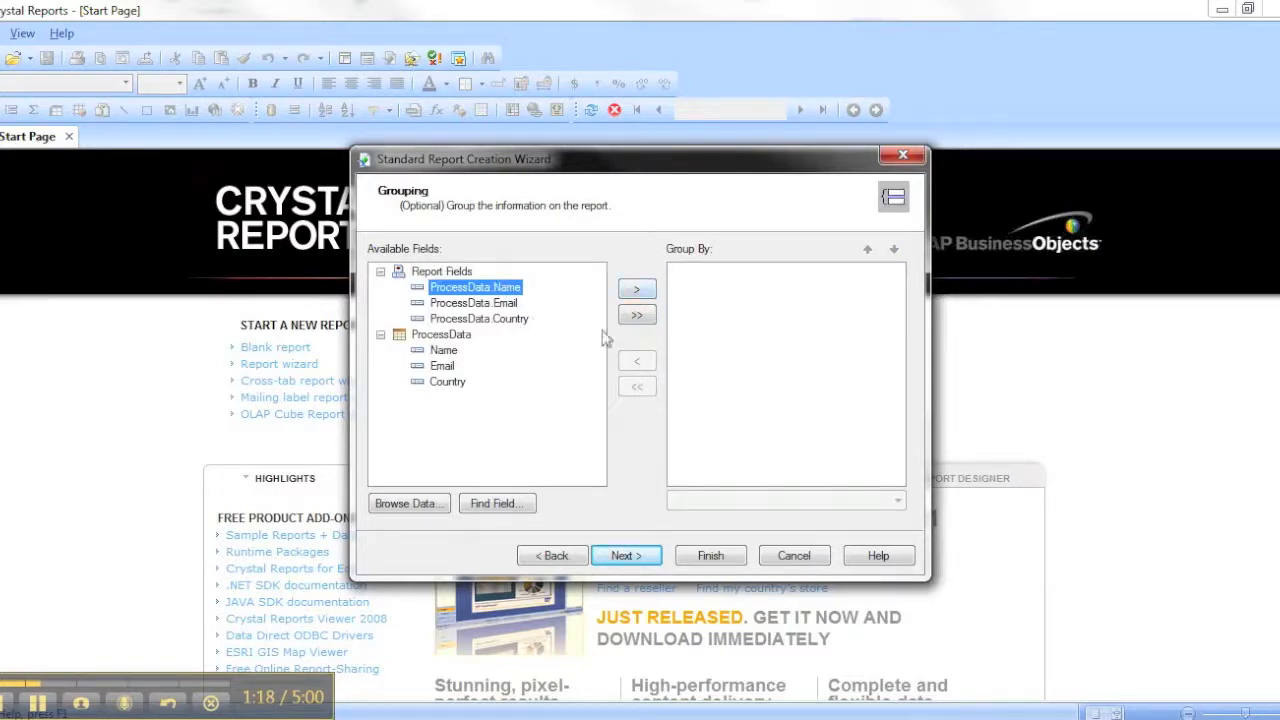
{"action": "left_click", "coordinate": [624, 560]}
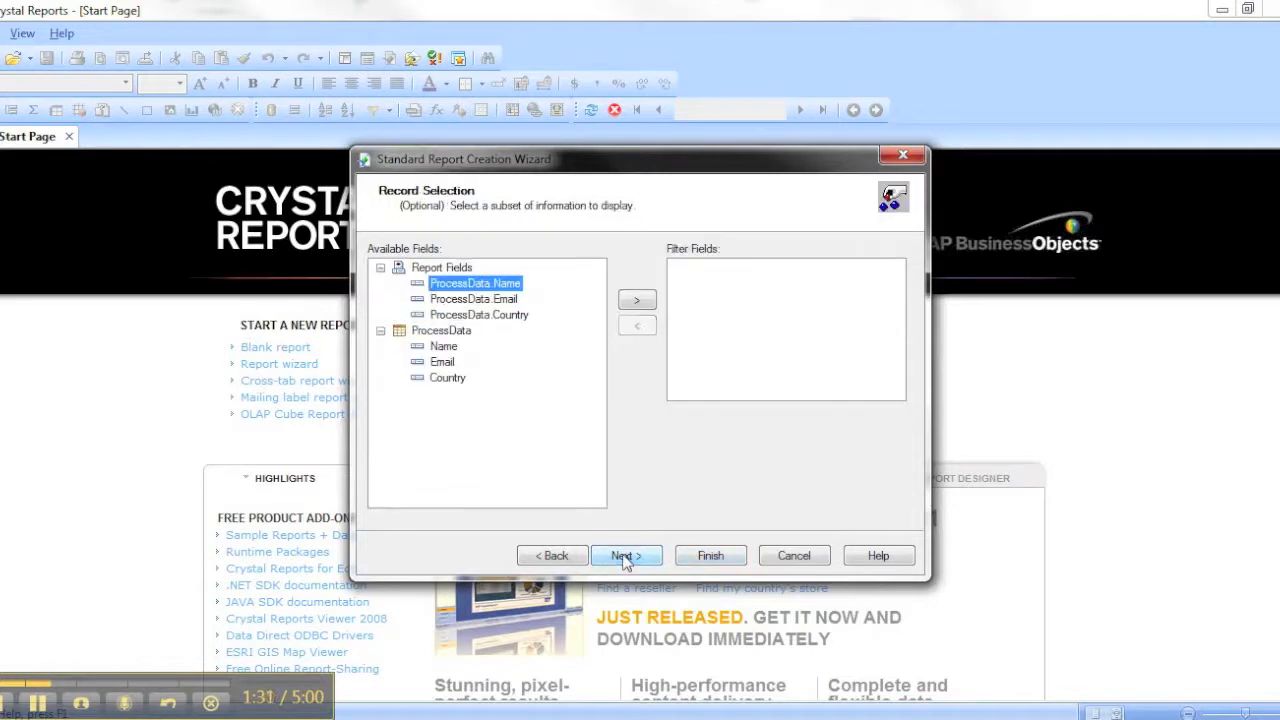
Skip record selection, choose the Corporate (Blue) template for the report and finish the wizard
{"action": "left_click", "coordinate": [646, 557]}
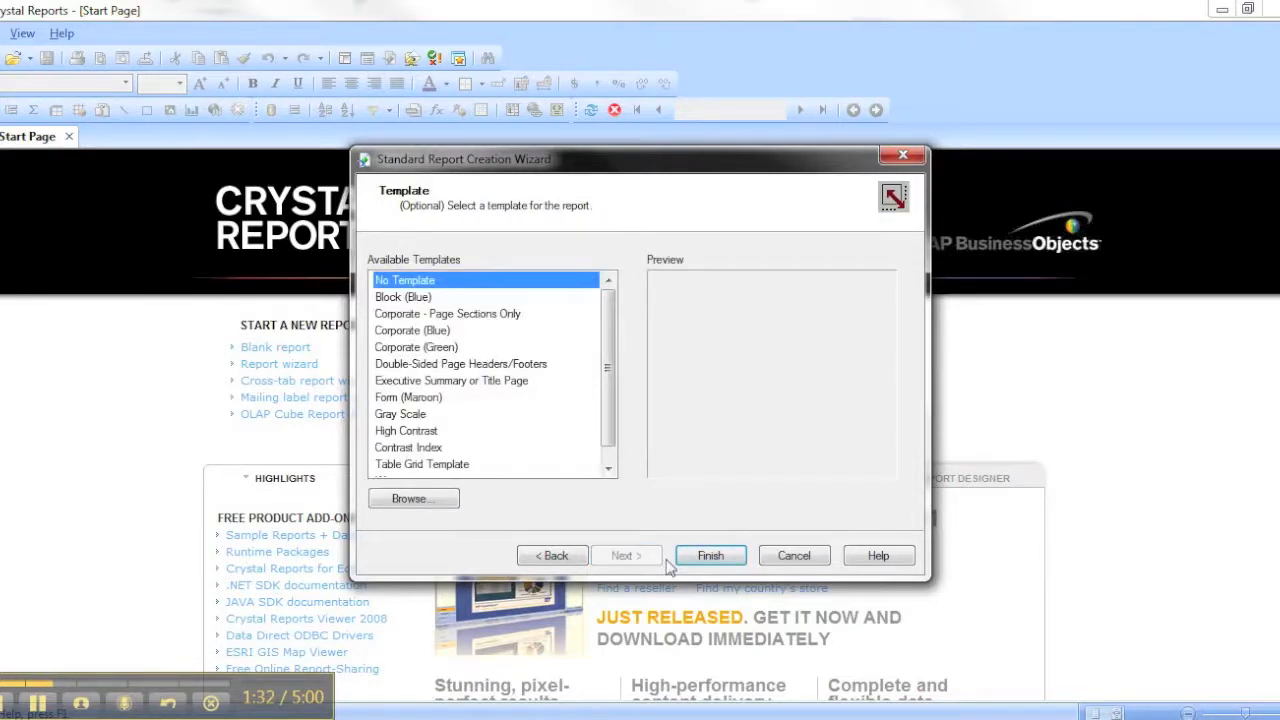
{"action": "left_click", "coordinate": [428, 398]}
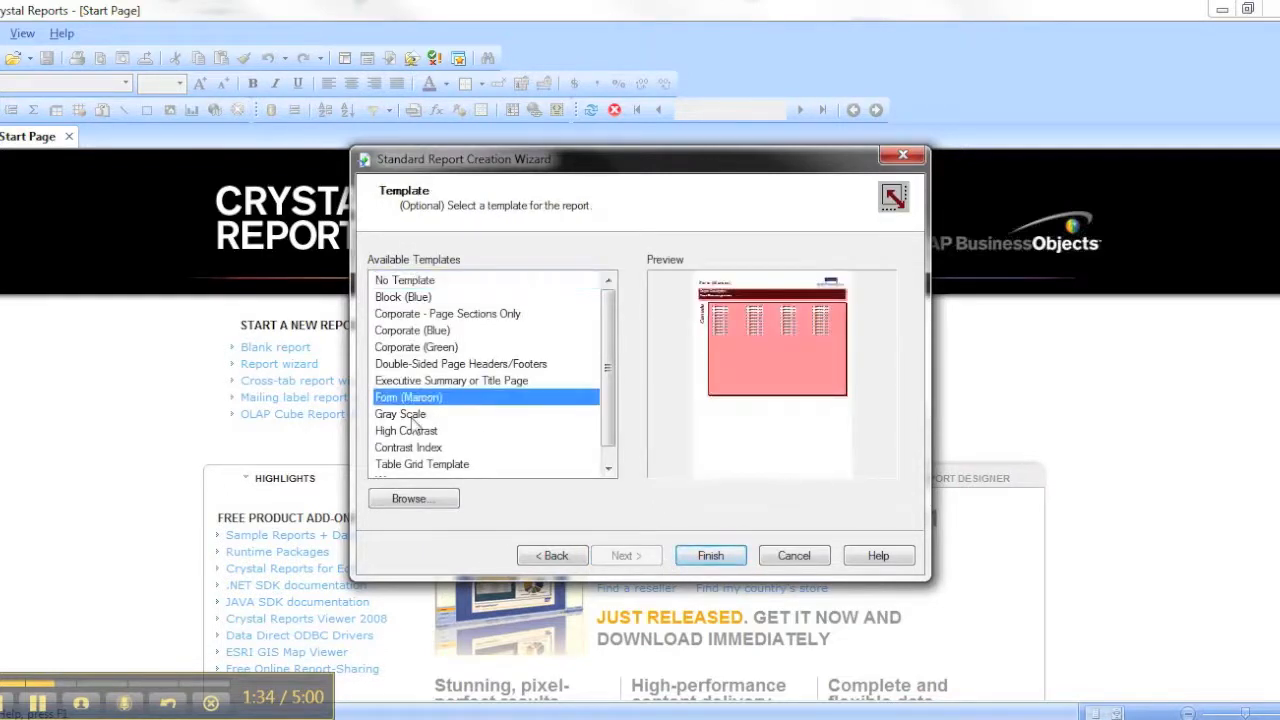
{"action": "left_click", "coordinate": [414, 416]}
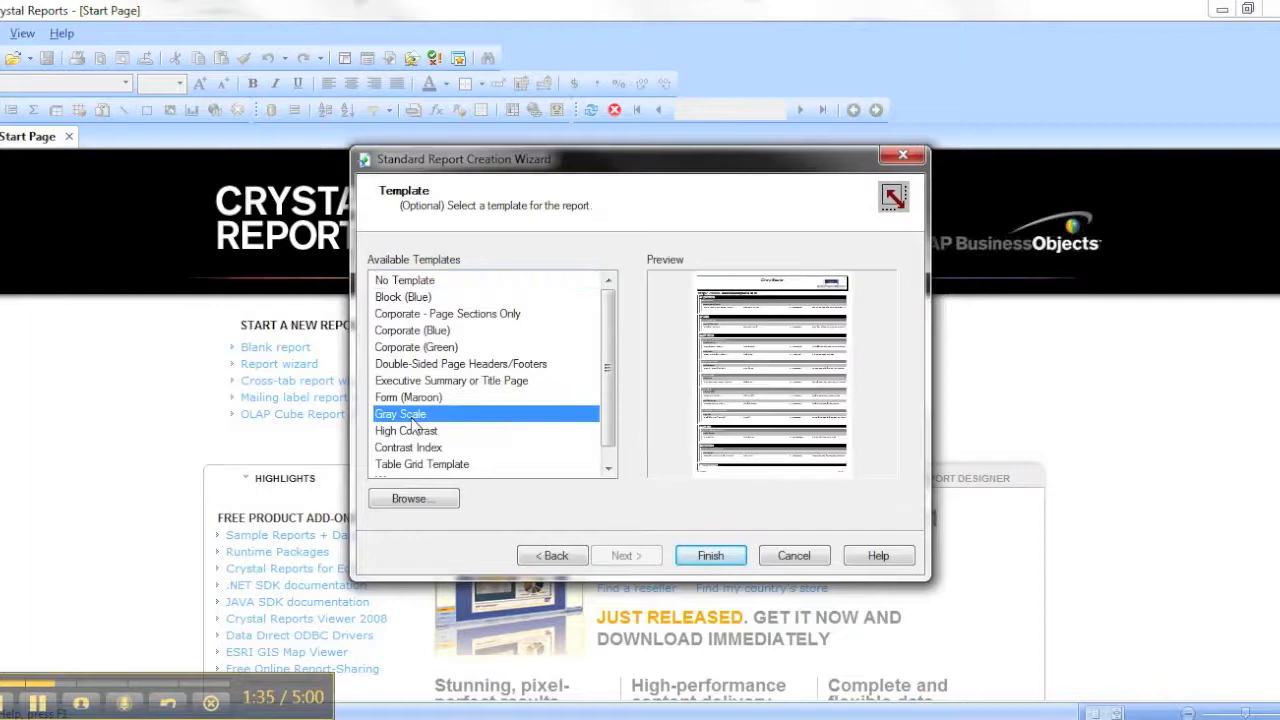
{"action": "left_click", "coordinate": [420, 335]}
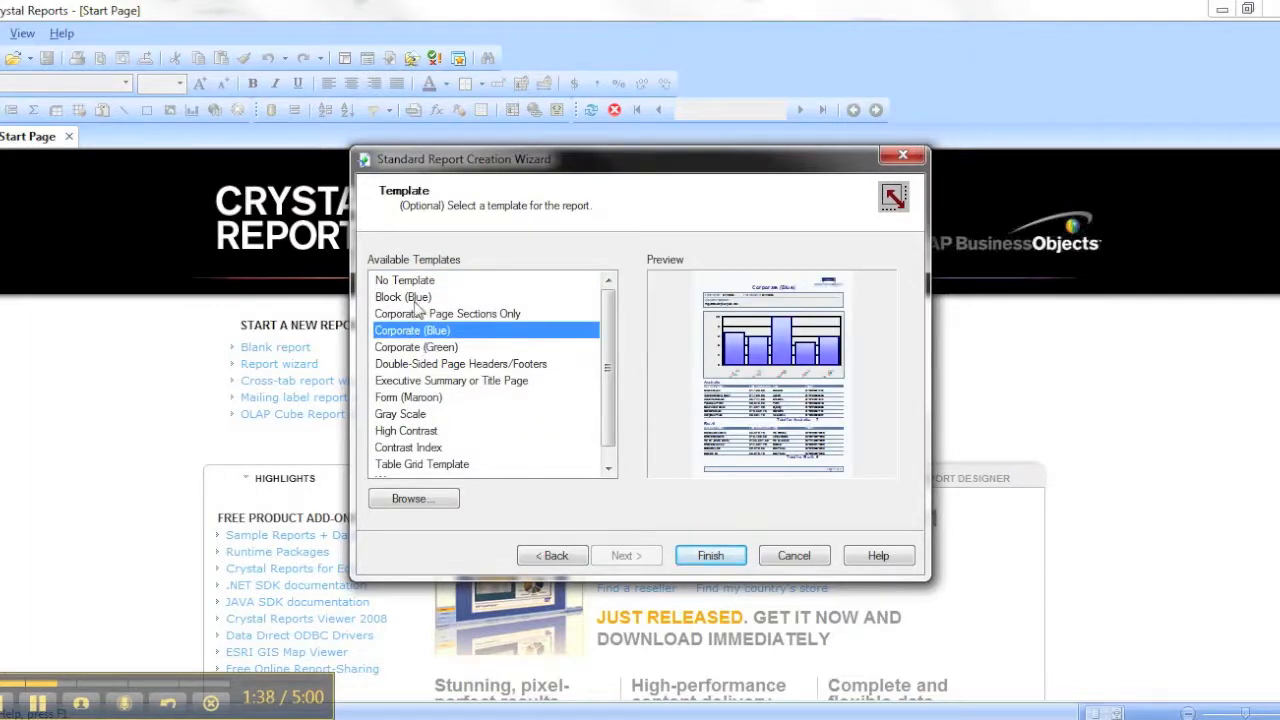
{"action": "left_click", "coordinate": [706, 555]}
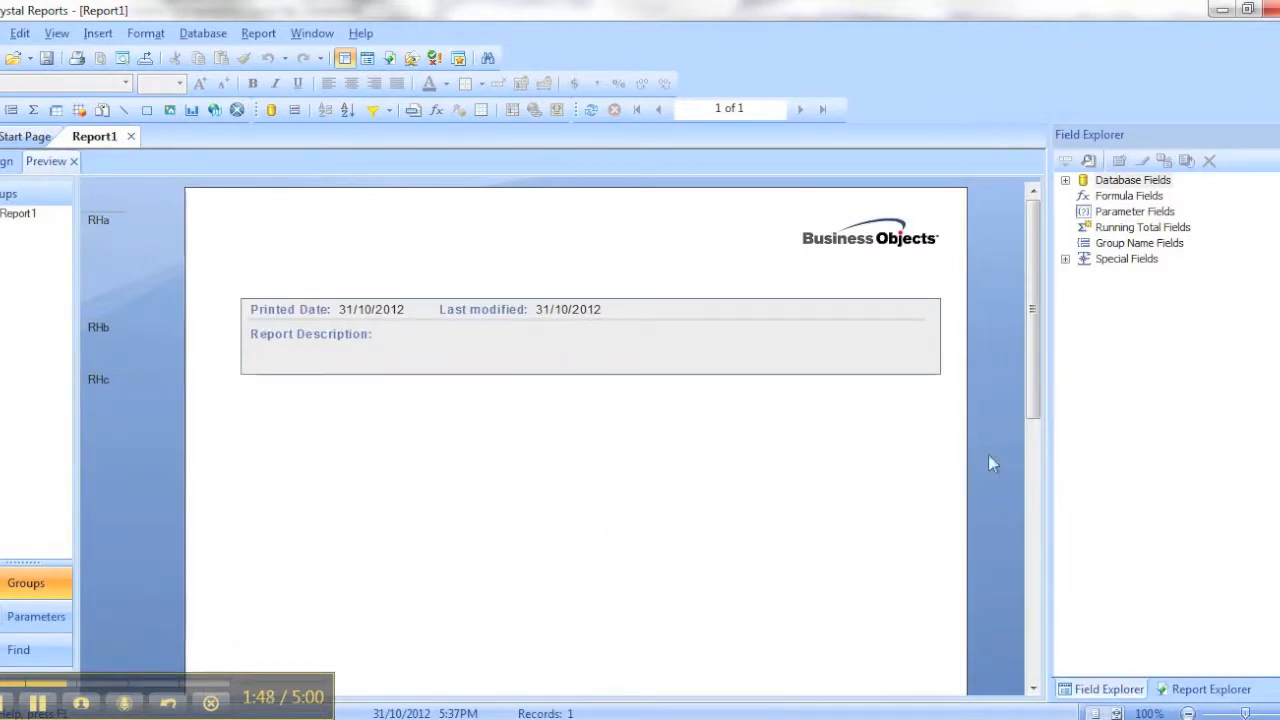
Check the Name, Email and Country detail row in the preview and save the report as Basic Report 1.rpt in the Demonstration folder
{"action": "left_click", "coordinate": [1032, 474]}
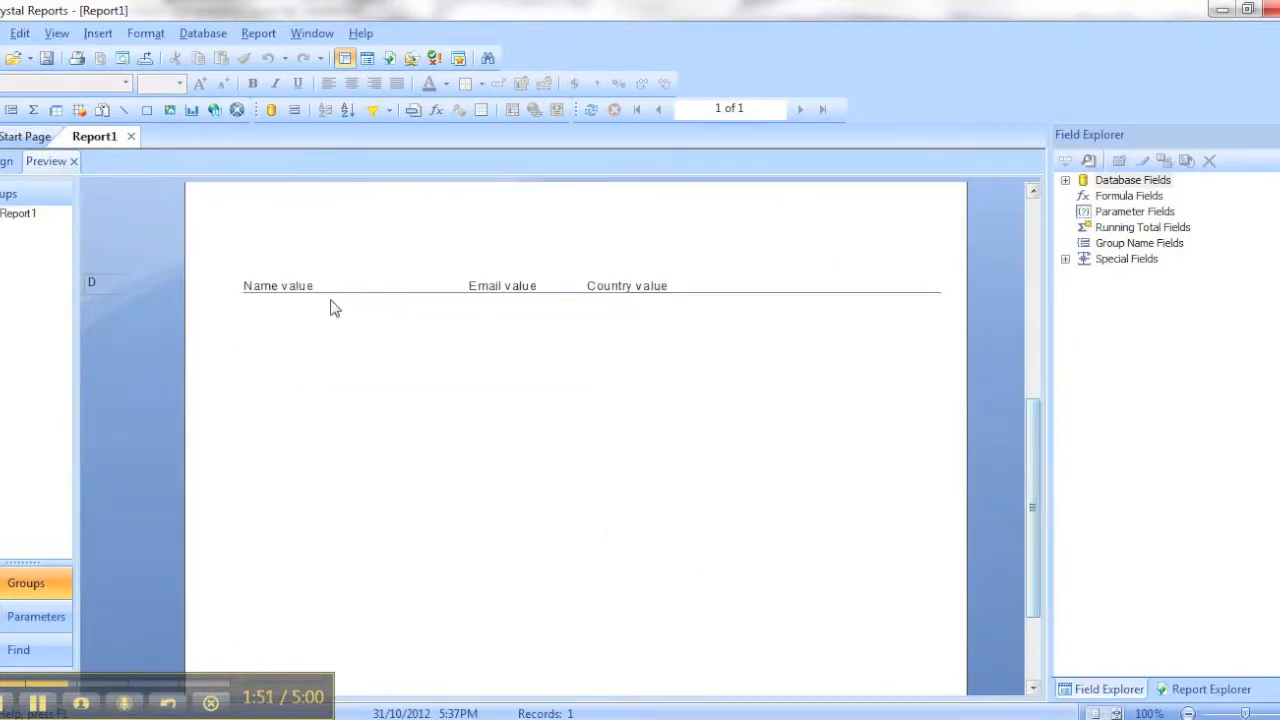
{"action": "left_click", "coordinate": [252, 285]}
{"action": "left_click", "coordinate": [528, 288]}
{"action": "left_click", "coordinate": [637, 292]}
{"action": "left_click", "coordinate": [843, 355]}
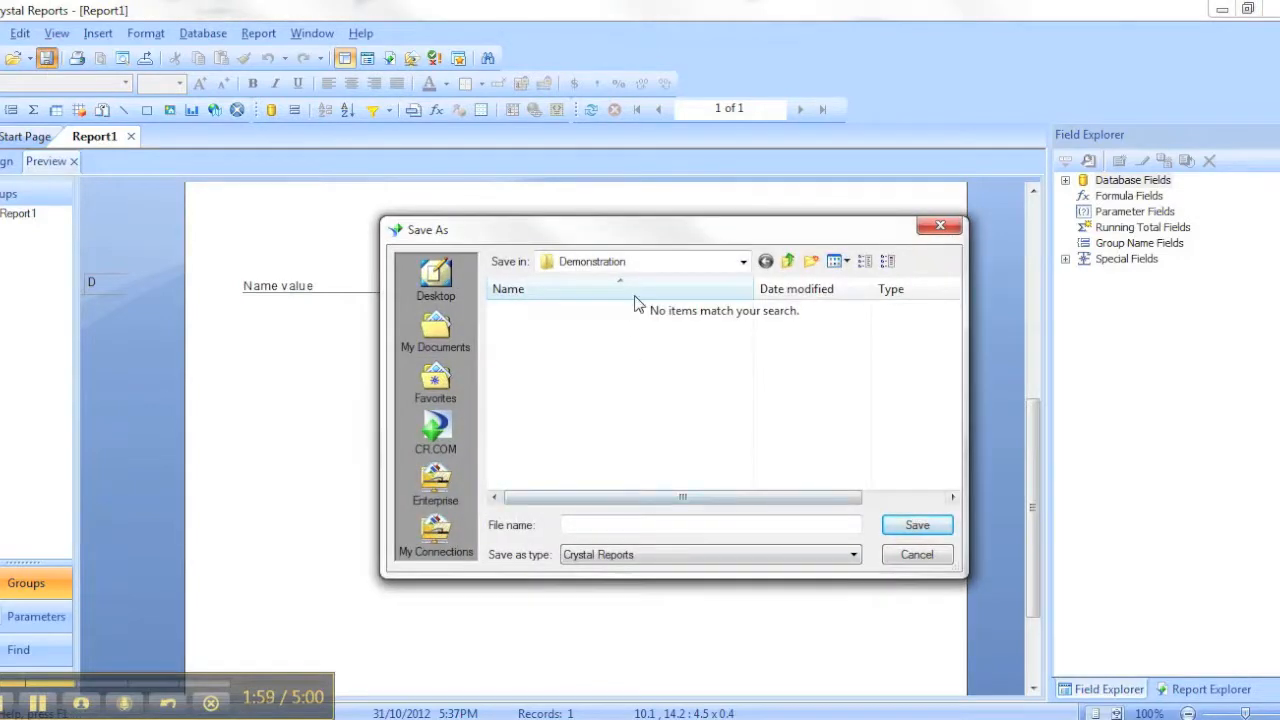
{"action": "left_click", "coordinate": [603, 527]}
{"action": "key", "text": "Return"}
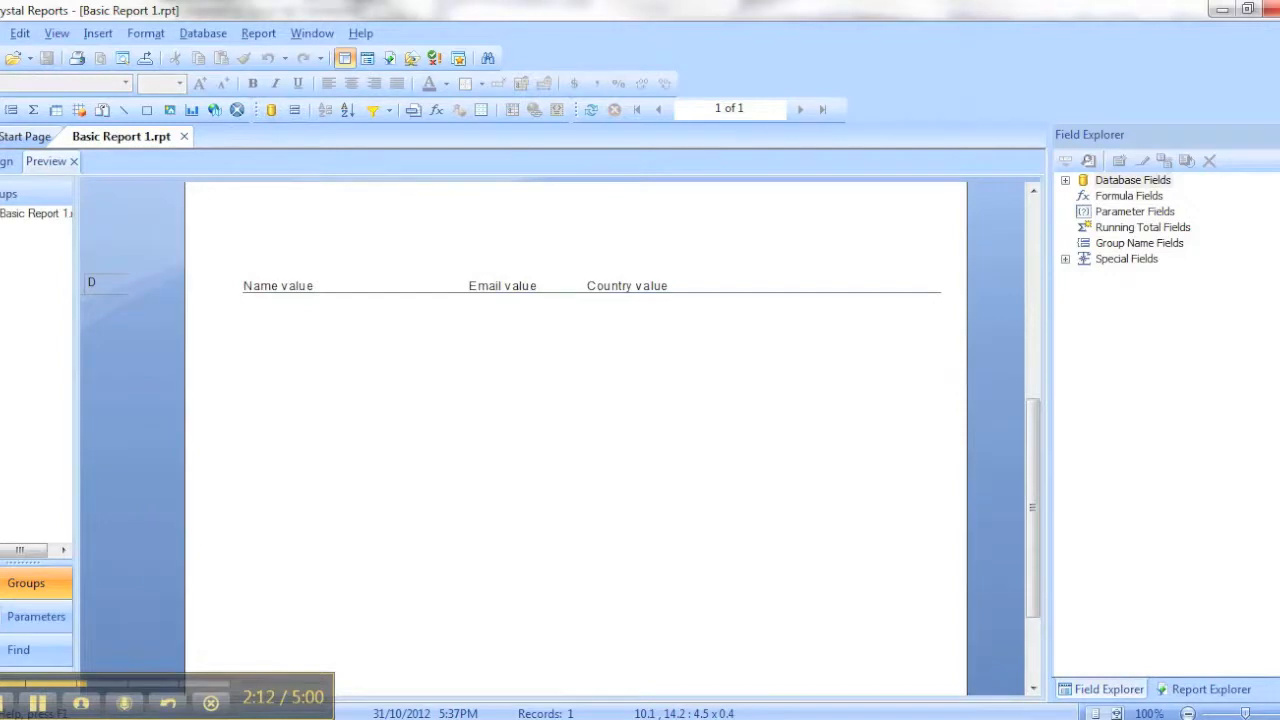
Switch to Process Designer, move the end point further down and delete its connection from Display Information
{"action": "key", "text": "alt+Tab"}
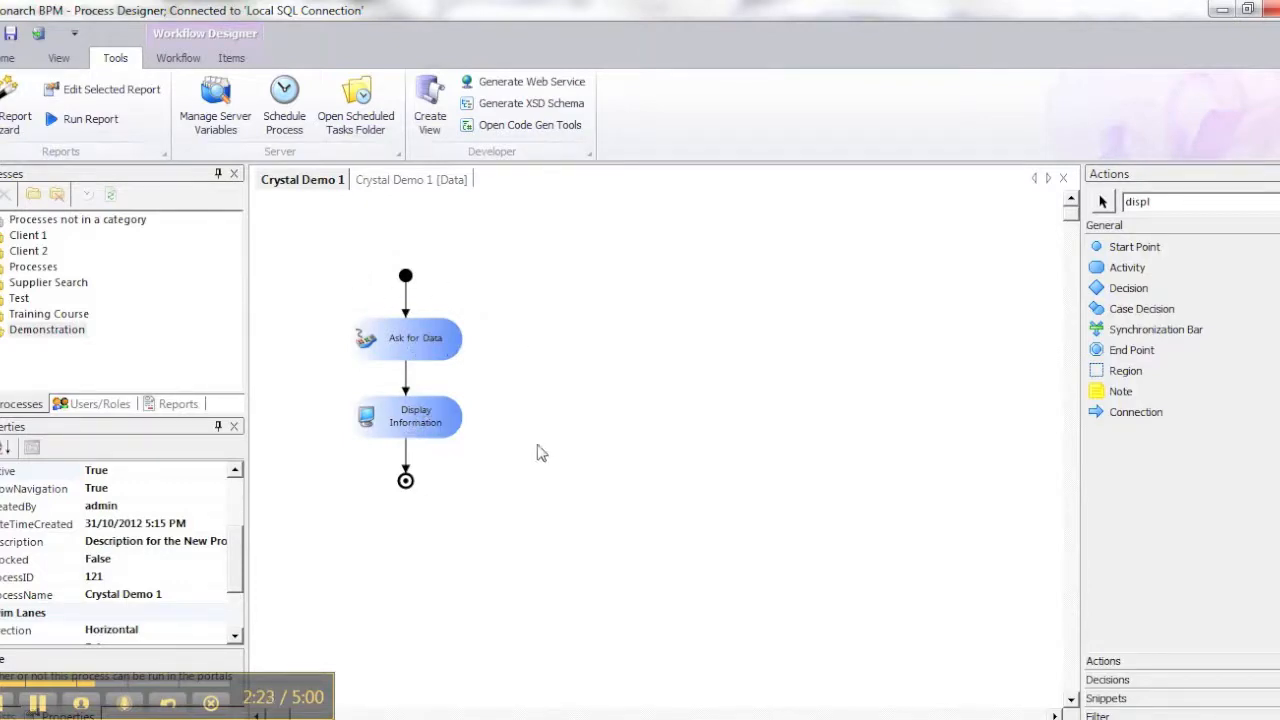
{"action": "left_click", "coordinate": [405, 481]}
{"action": "left_click_drag", "start_coordinate": [405, 481], "coordinate": [405, 565]}
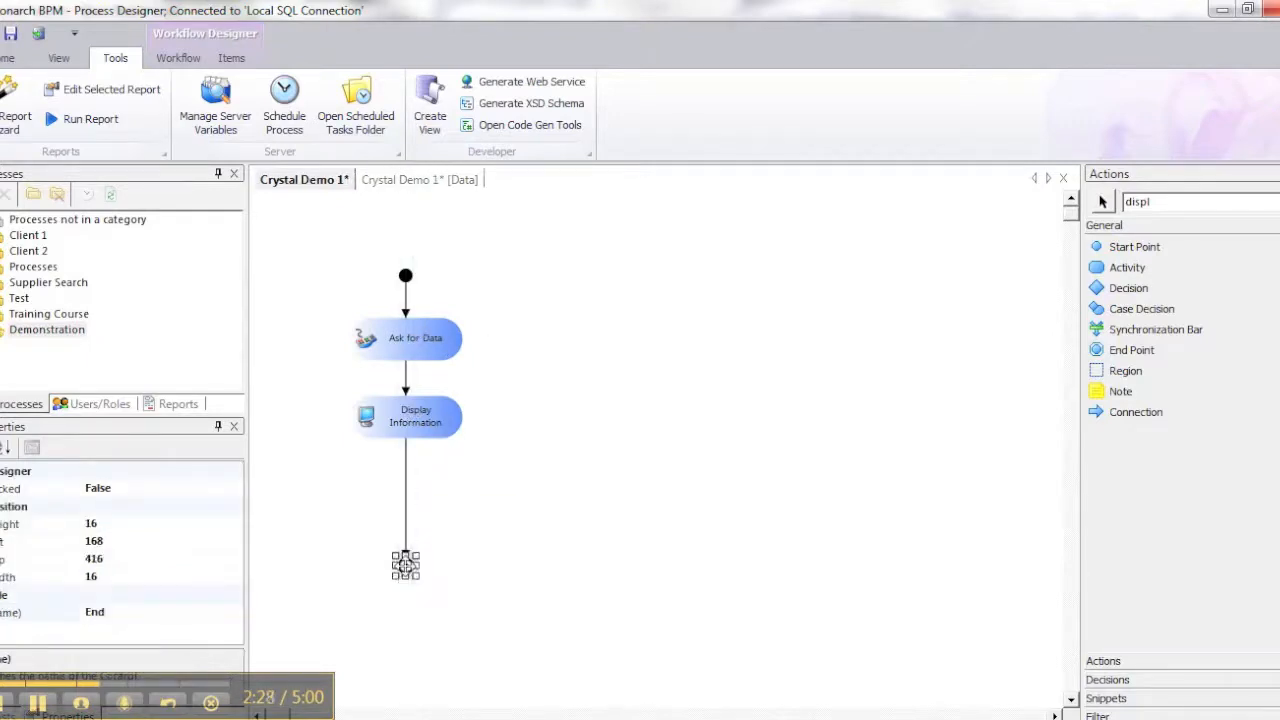
{"action": "left_click", "coordinate": [406, 477]}
{"action": "key", "text": "Delete"}
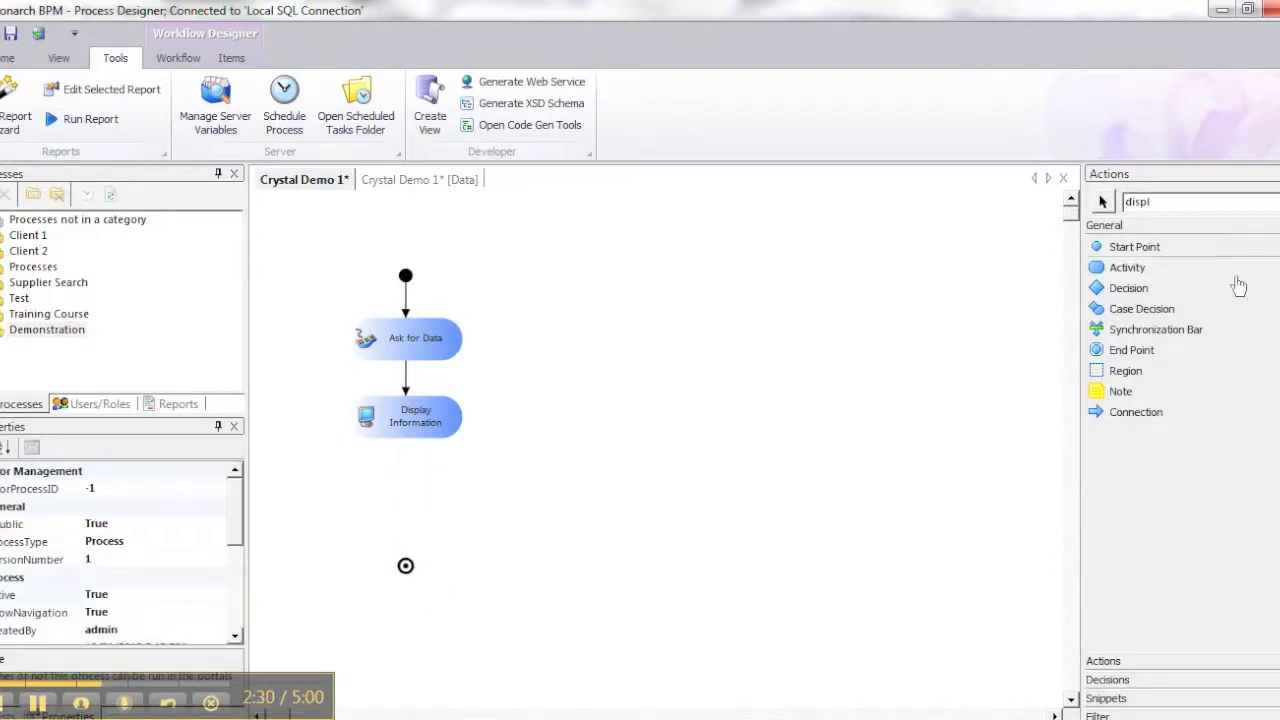
Insert a Crystal Report action between Display Information and the end point, and link all three with Smart Connect
{"action": "left_click", "coordinate": [1169, 664]}
{"action": "double_click", "coordinate": [1172, 204]}
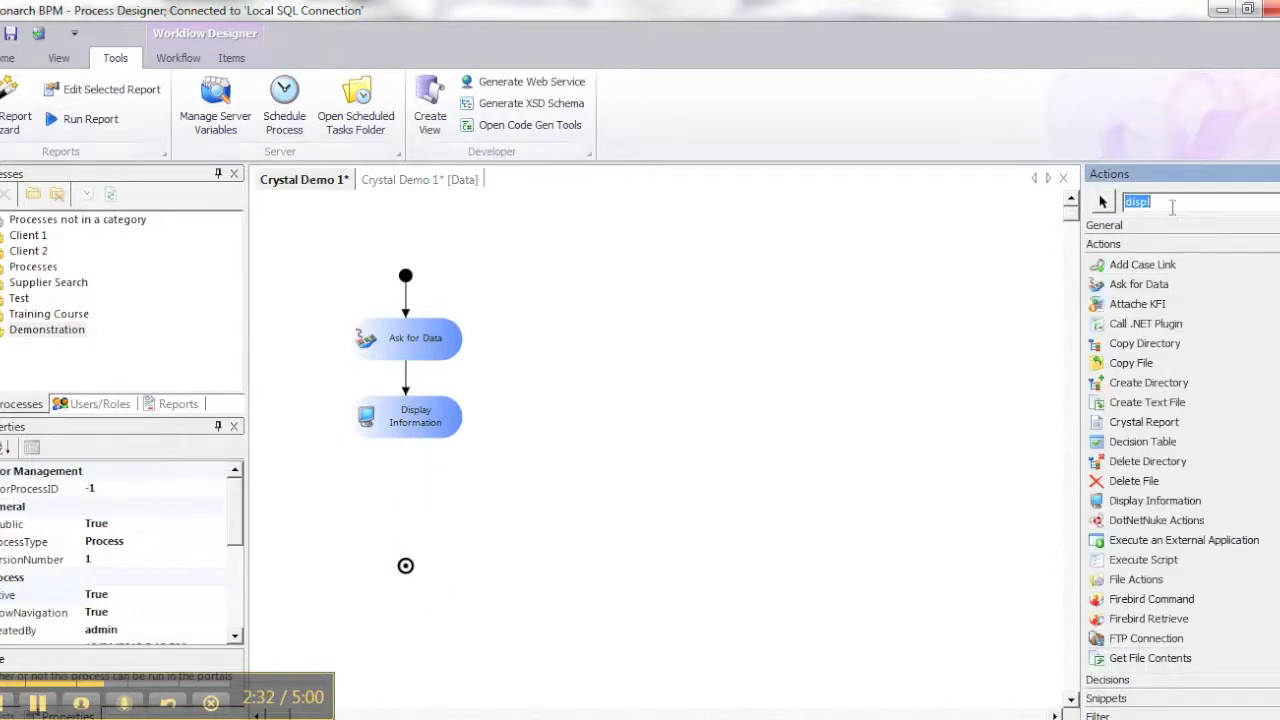
{"action": "type", "text": "crys"}
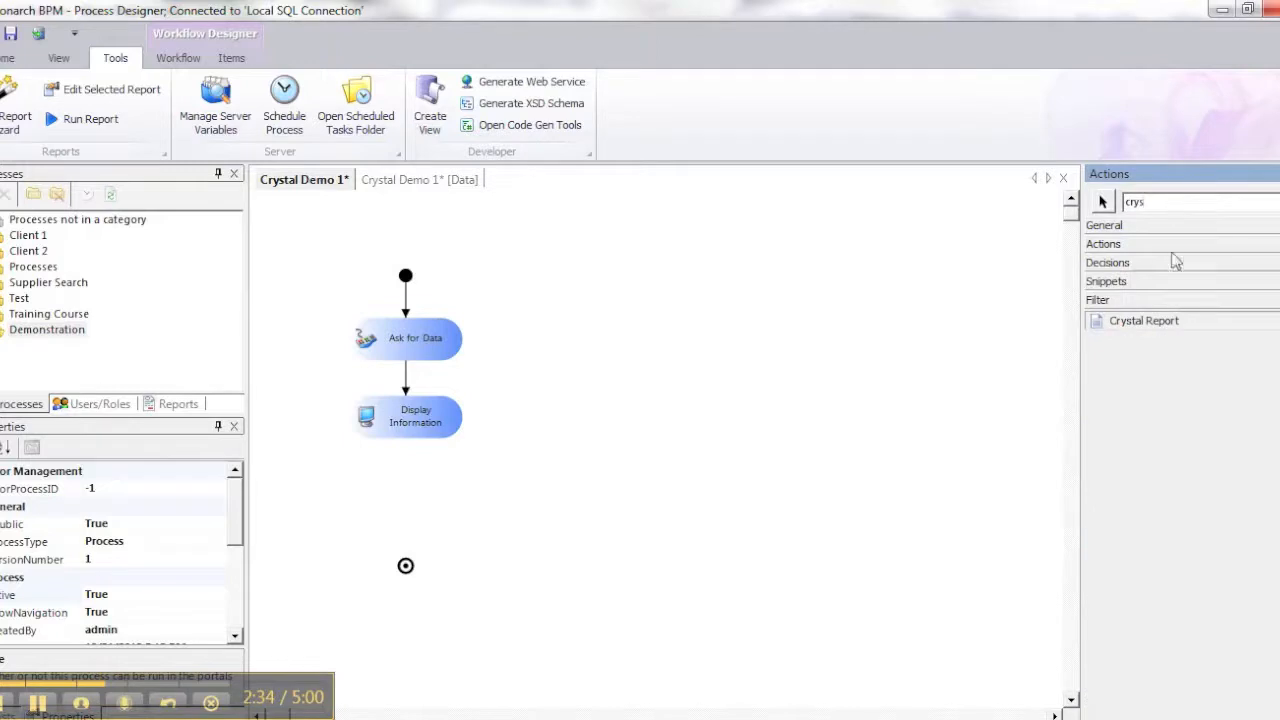
{"action": "left_click_drag", "start_coordinate": [1150, 322], "coordinate": [396, 494]}
{"action": "left_click_drag", "start_coordinate": [300, 402], "coordinate": [470, 592]}
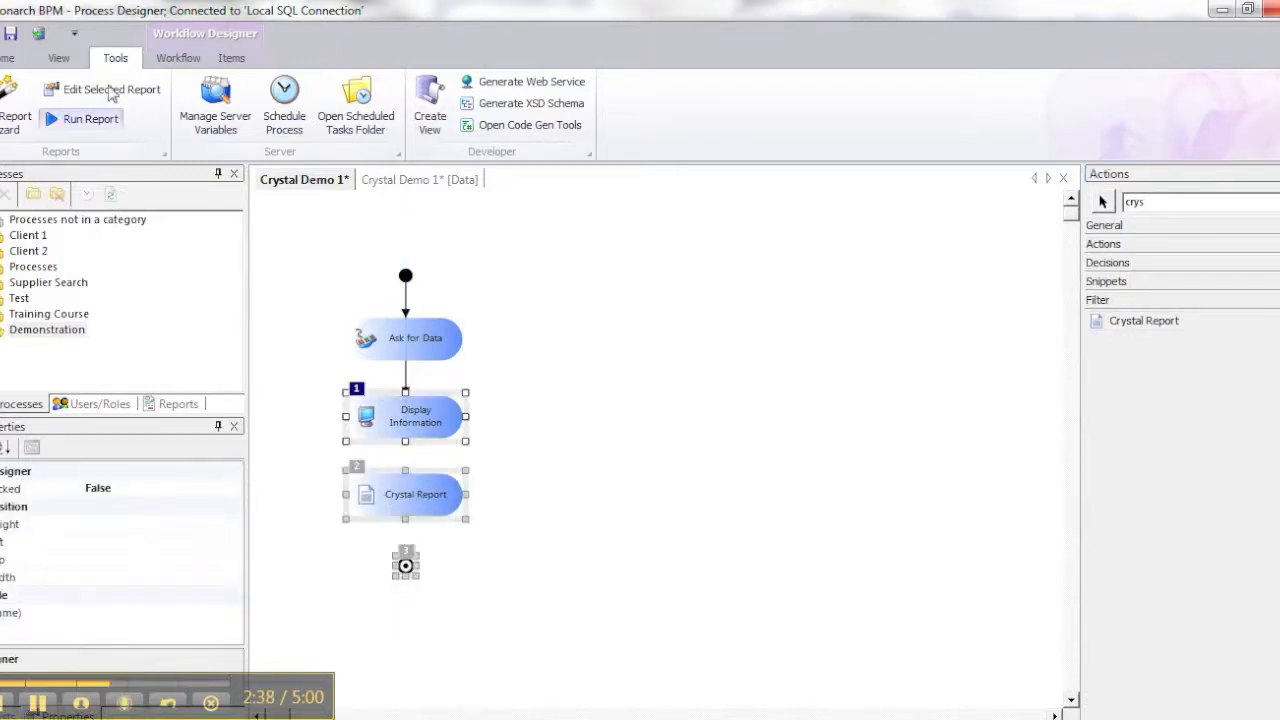
{"action": "left_click", "coordinate": [178, 57]}
{"action": "left_click", "coordinate": [836, 125]}
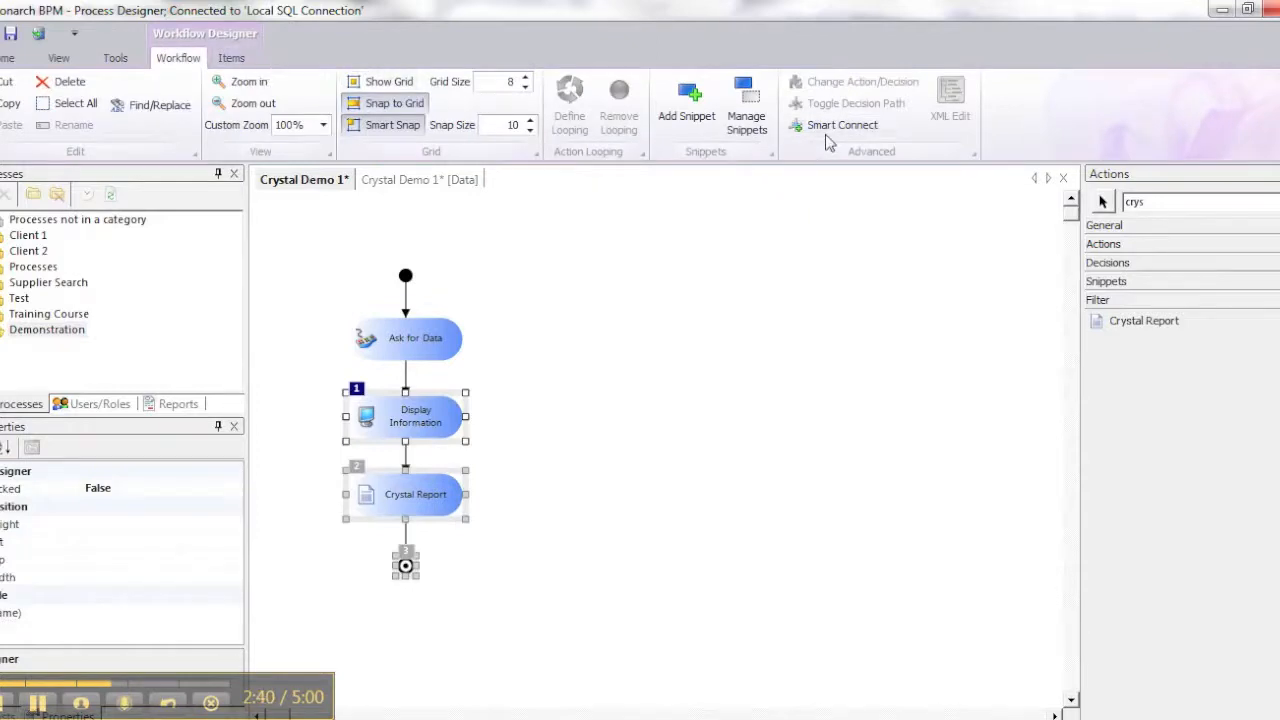
{"action": "left_click", "coordinate": [632, 460]}
Configure the Crystal Report action with Open Report File, Load Process Data and Save As PDF items, in that order
{"action": "left_click_drag", "start_coordinate": [417, 492], "coordinate": [424, 492]}
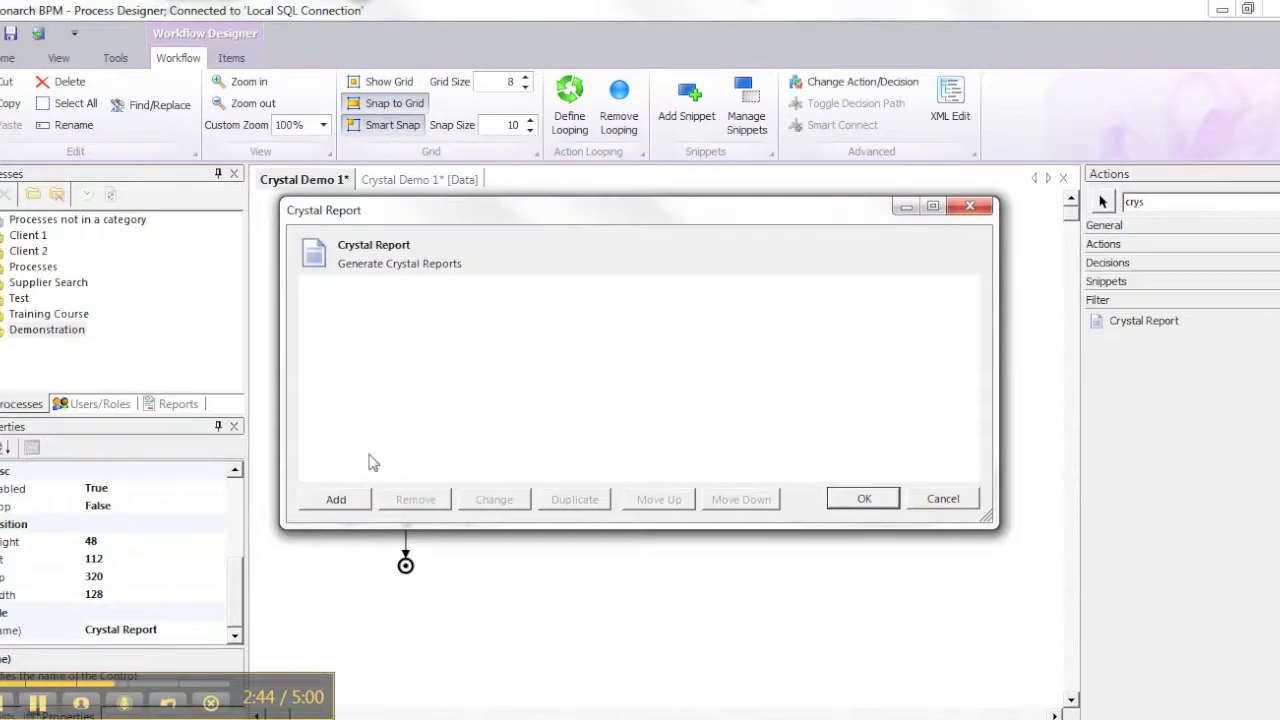
{"action": "left_click", "coordinate": [358, 495]}
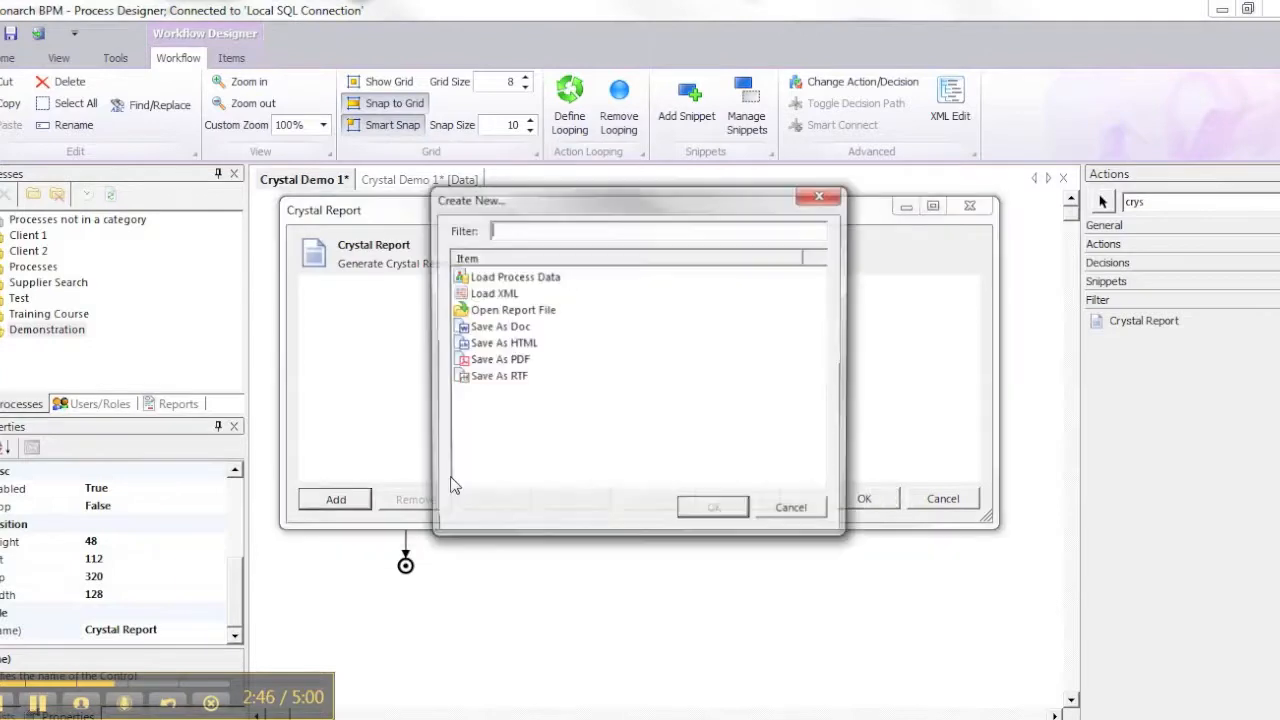
{"action": "double_click", "coordinate": [502, 312]}
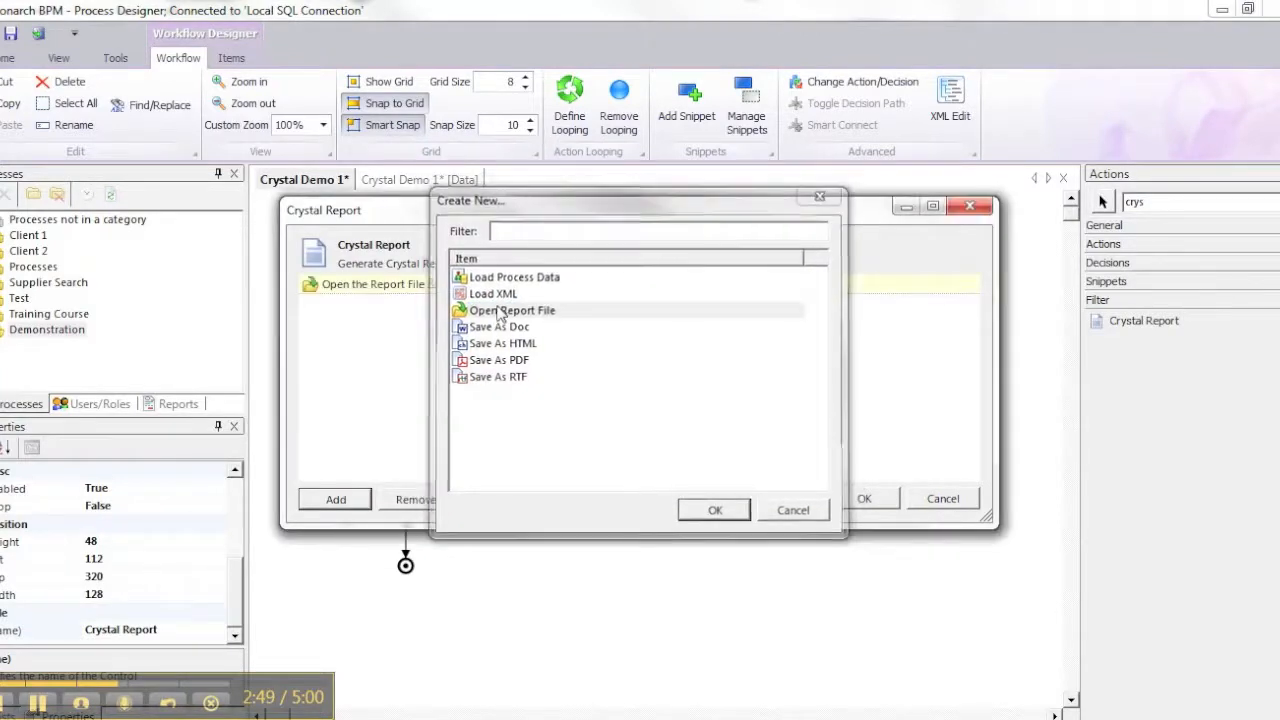
{"action": "left_click", "coordinate": [340, 499]}
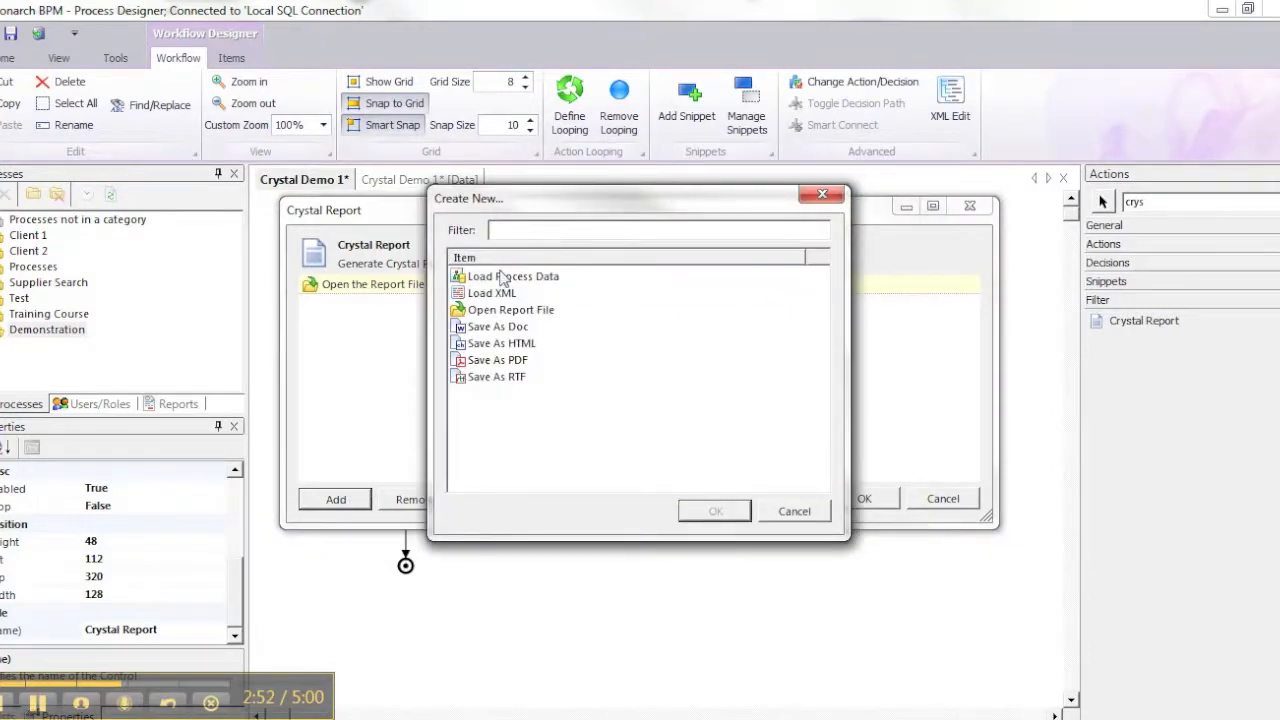
{"action": "double_click", "coordinate": [502, 277]}
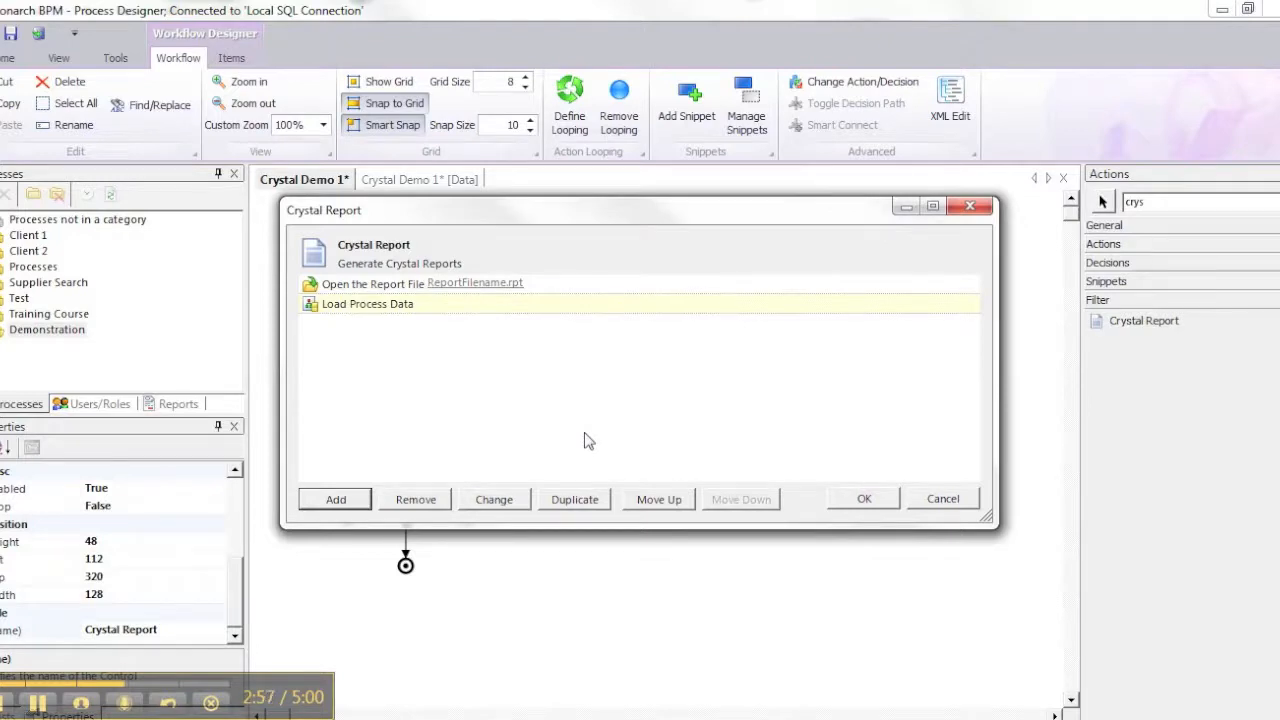
{"action": "left_click", "coordinate": [336, 499]}
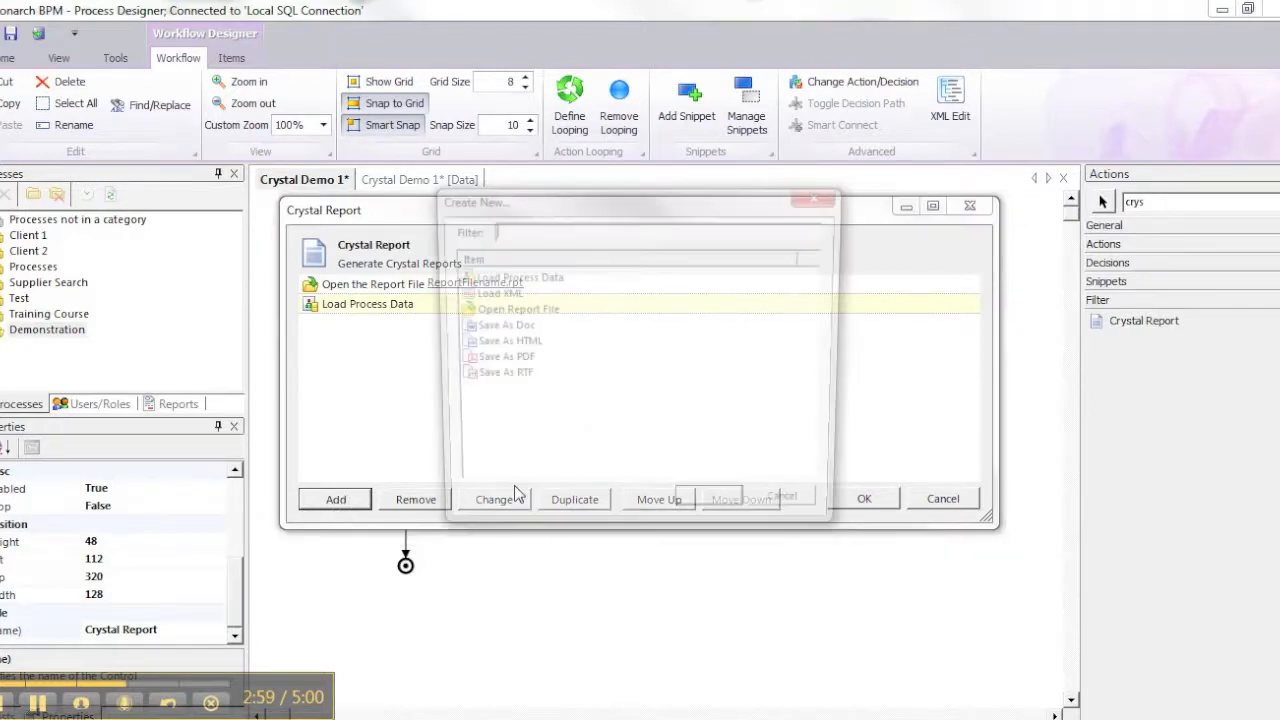
{"action": "double_click", "coordinate": [518, 362]}
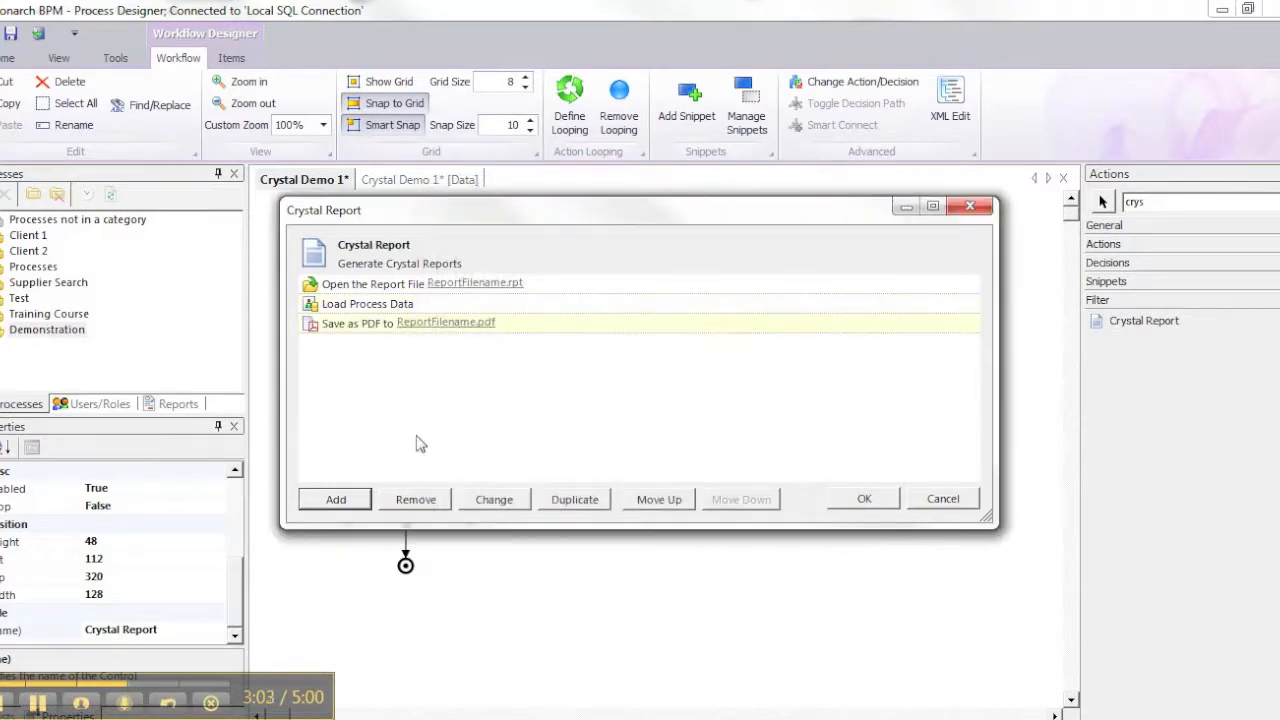
{"action": "left_click", "coordinate": [338, 502]}
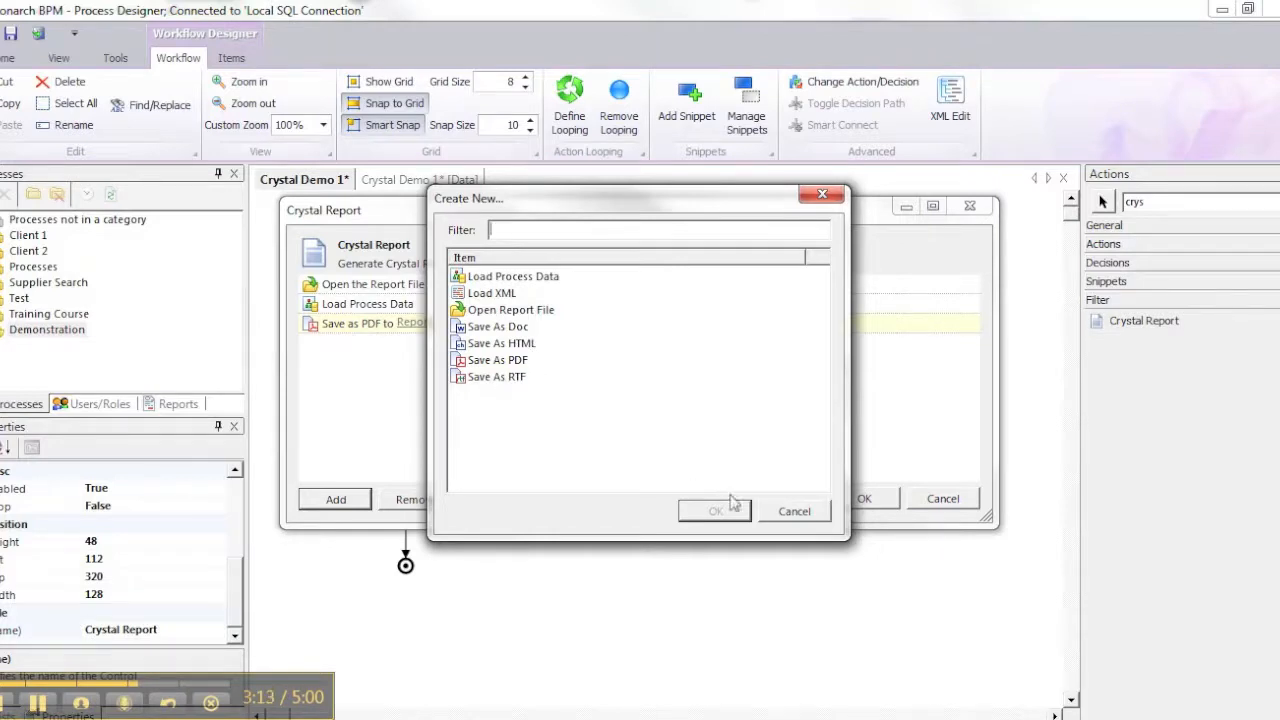
{"action": "left_click", "coordinate": [794, 511]}
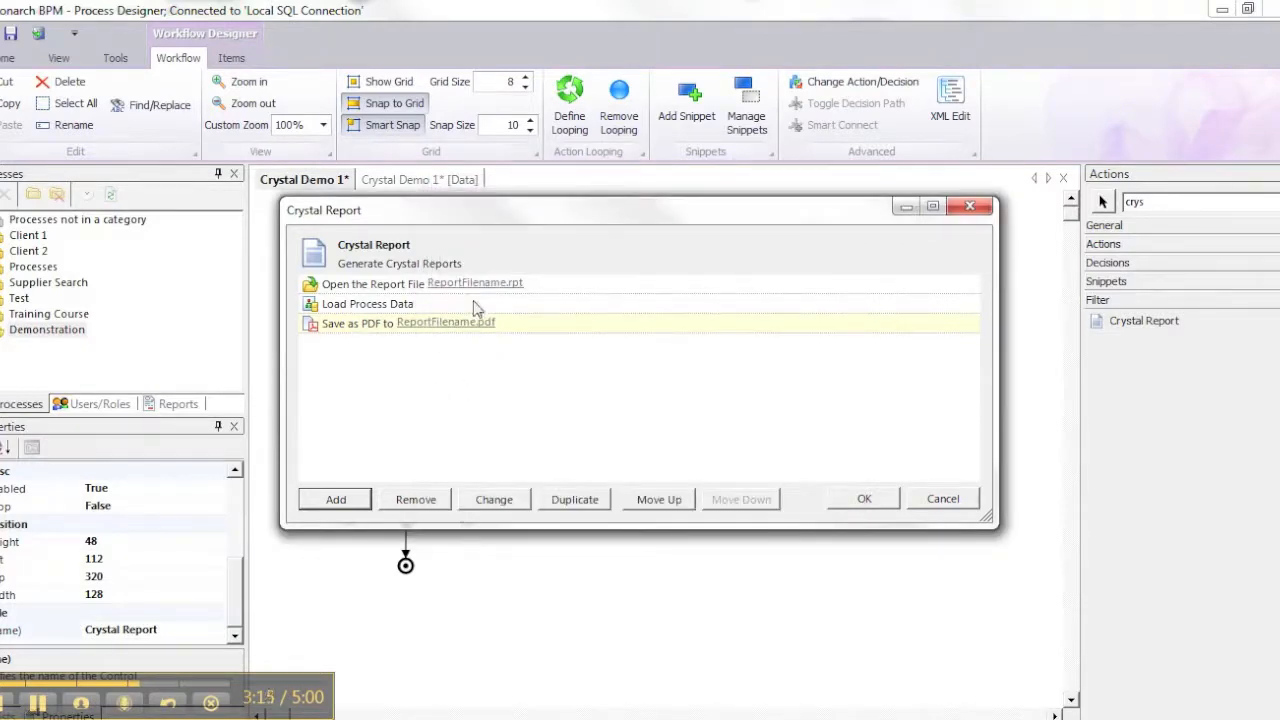
Set the report file to open to Basic Report 1.rpt in C:\Orchard Projects\Demonstration
{"action": "left_click", "coordinate": [477, 284]}
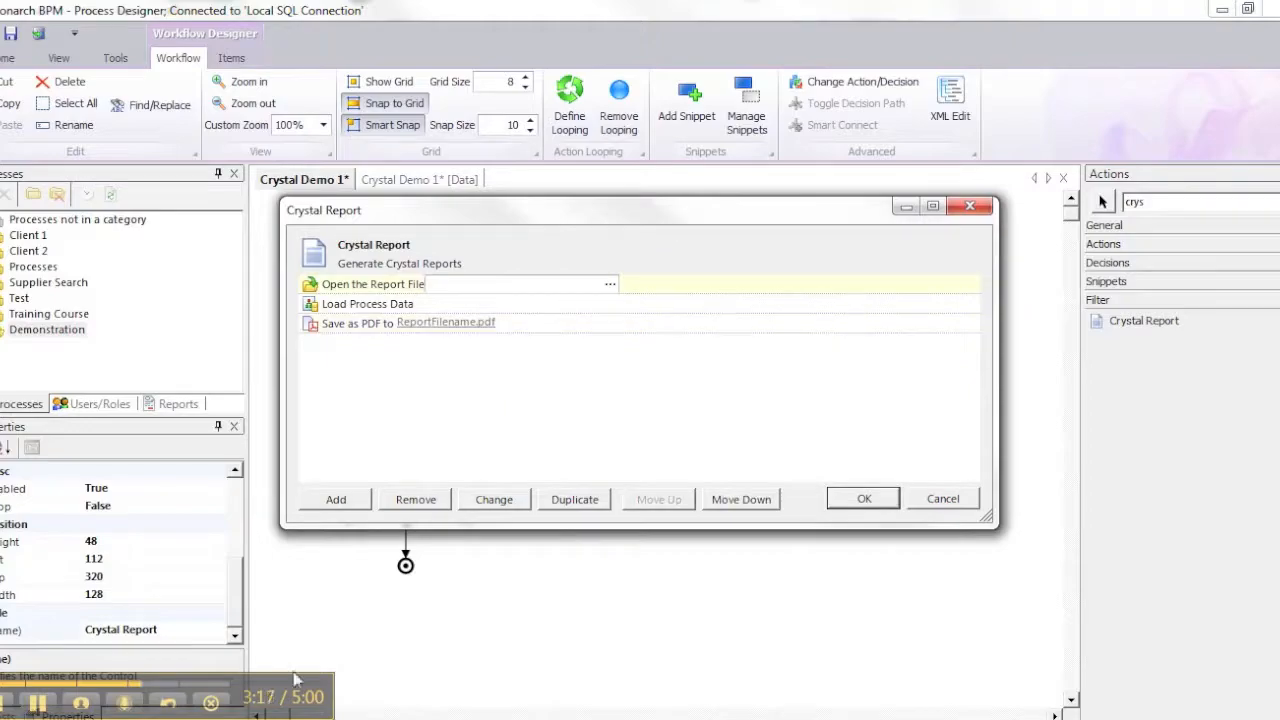
{"action": "left_click", "coordinate": [812, 719]}
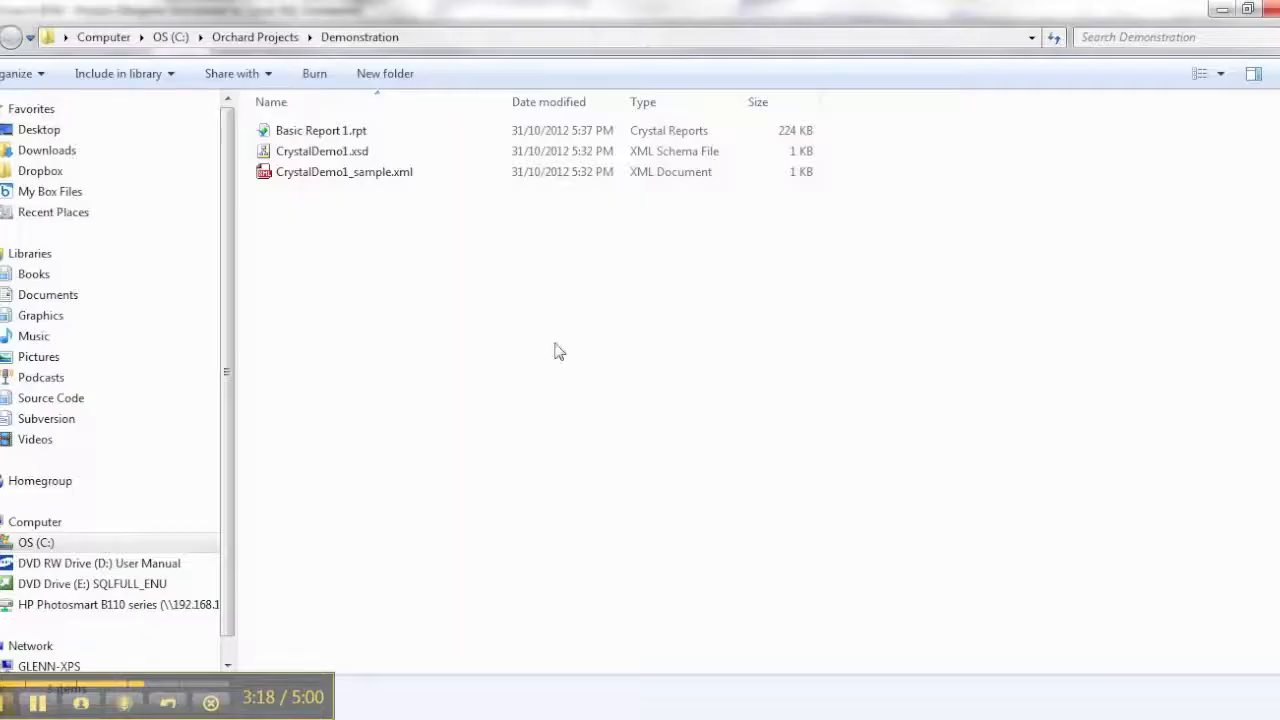
{"action": "left_click", "coordinate": [440, 38]}
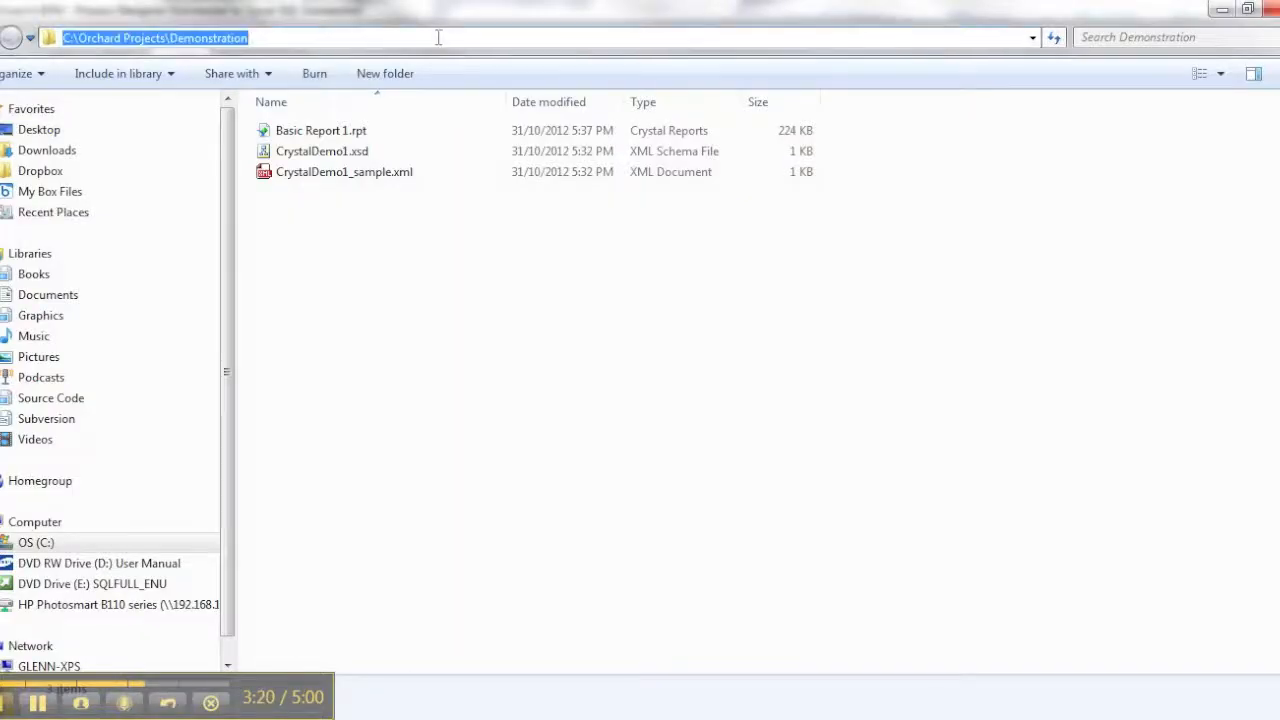
{"action": "left_click", "coordinate": [450, 310]}
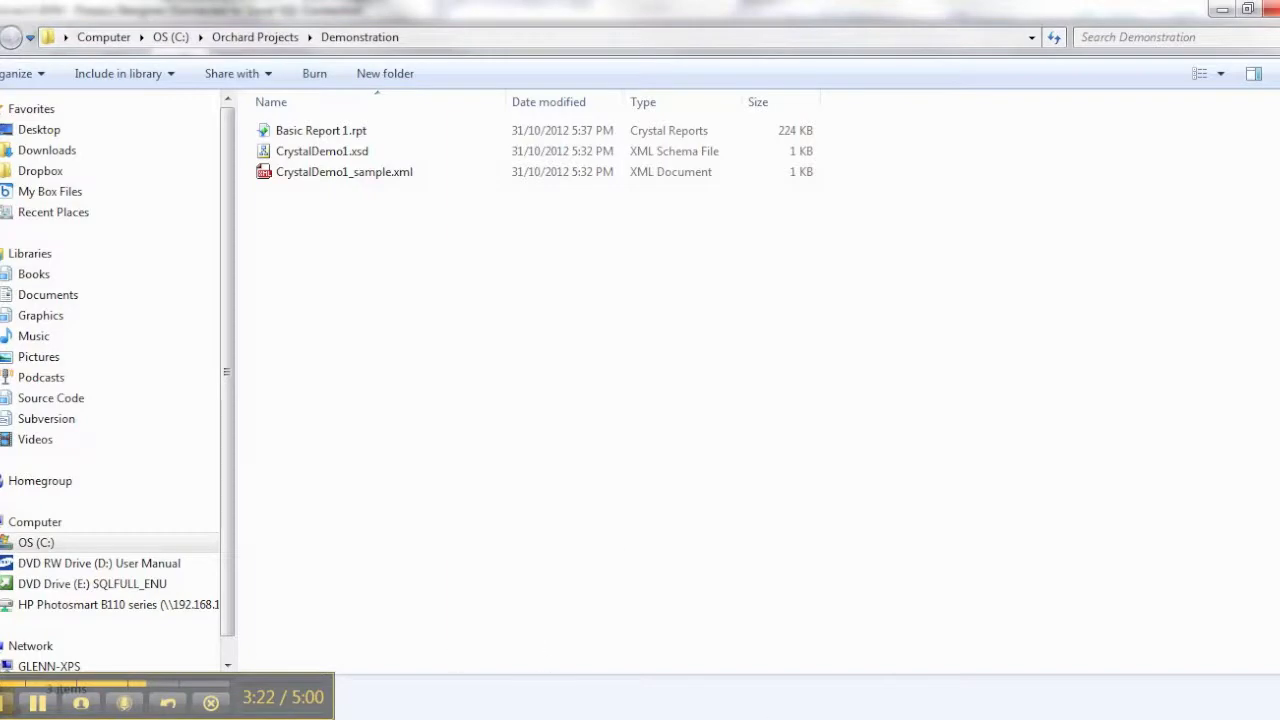
{"action": "mouse_move", "coordinate": [812, 719]}
{"action": "left_click", "coordinate": [836, 675]}
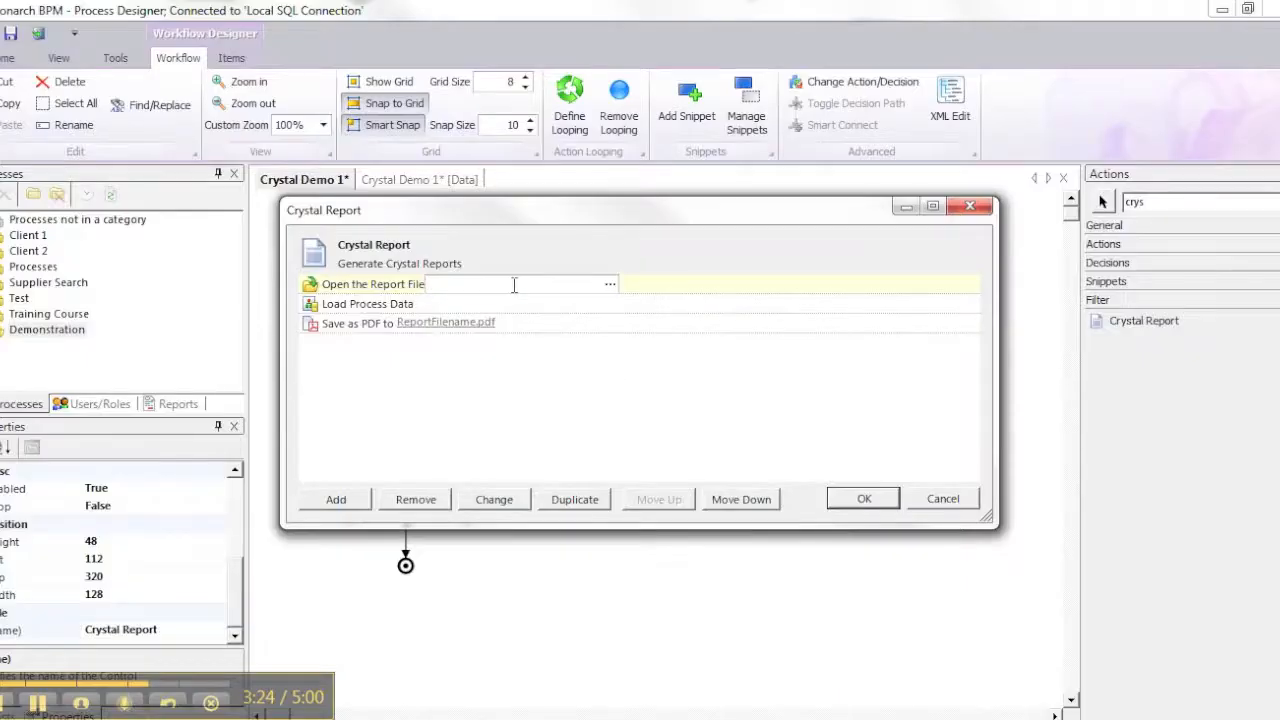
{"action": "left_click", "coordinate": [610, 288]}
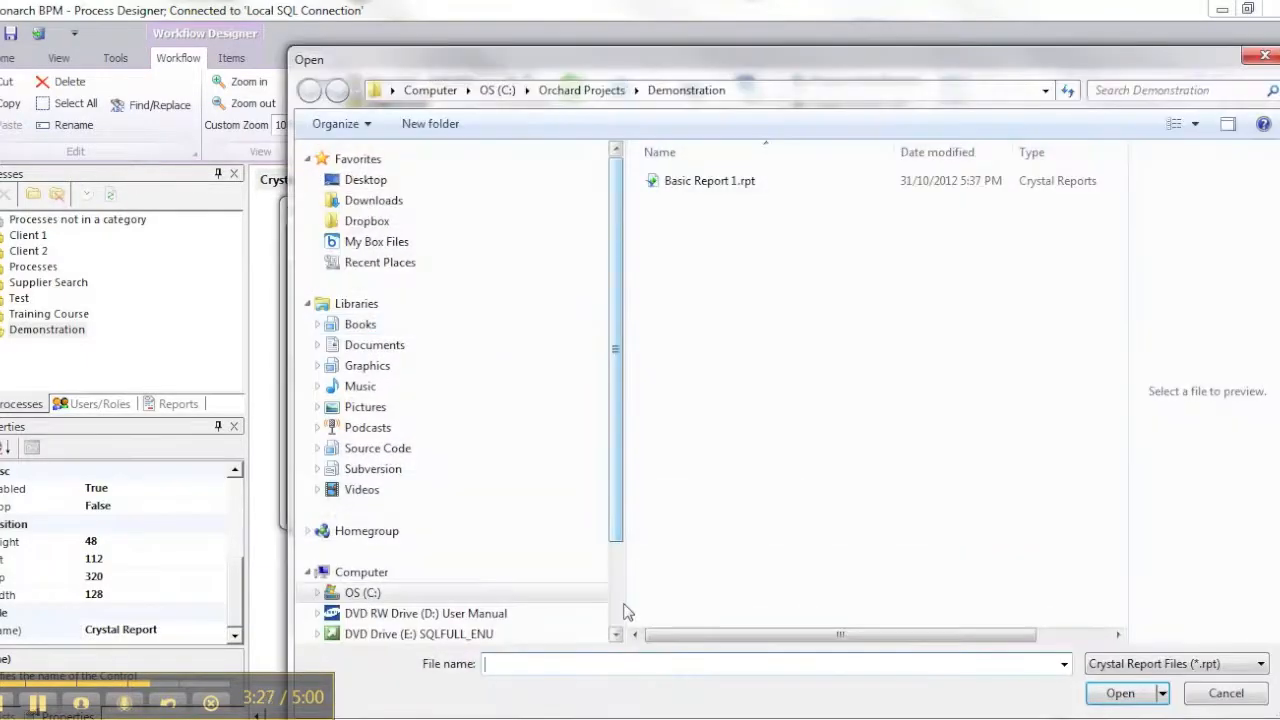
{"action": "type", "text": "\\Orchard Projects\\Demonstration"}
{"action": "key", "text": "Return"}
{"action": "key", "text": "ctrl+c"}
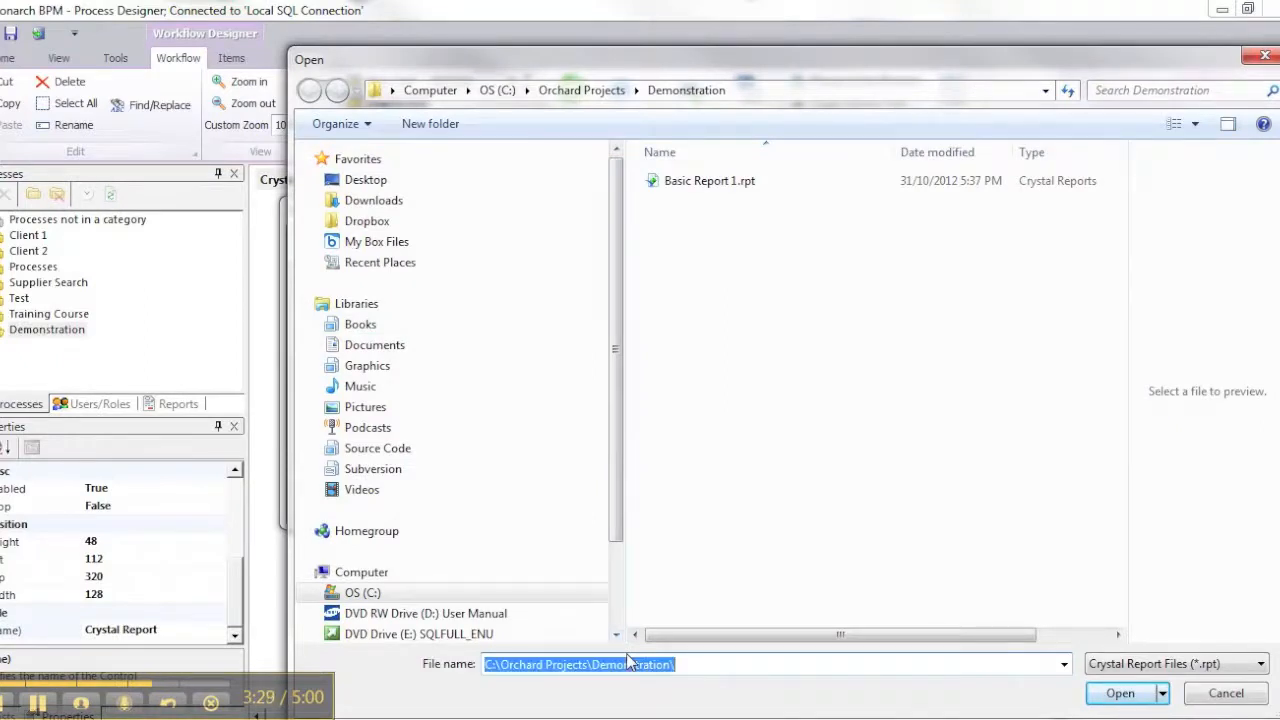
{"action": "double_click", "coordinate": [712, 178]}
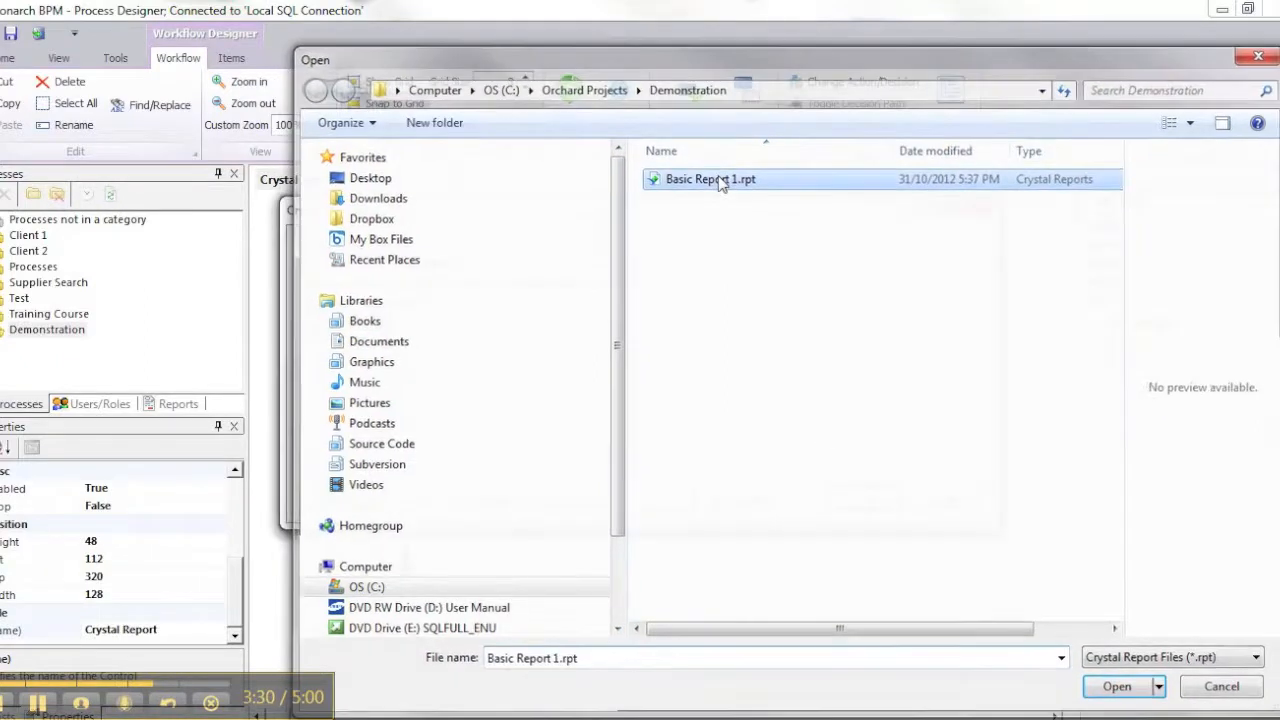
Set the Save as PDF path to C:\Orchard Projects\Demonstration\Example.pdf and accept the Crystal Report action's configuration
{"action": "left_click", "coordinate": [430, 325]}
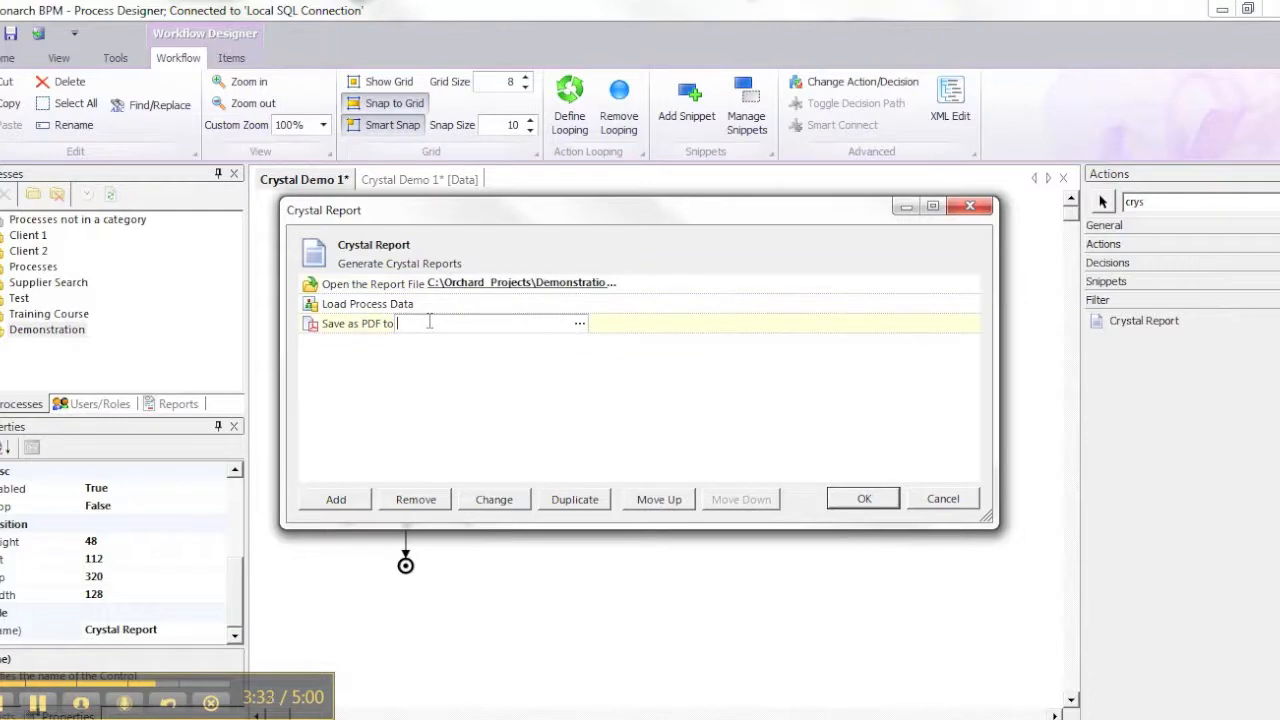
{"action": "key", "text": "ctrl+v"}
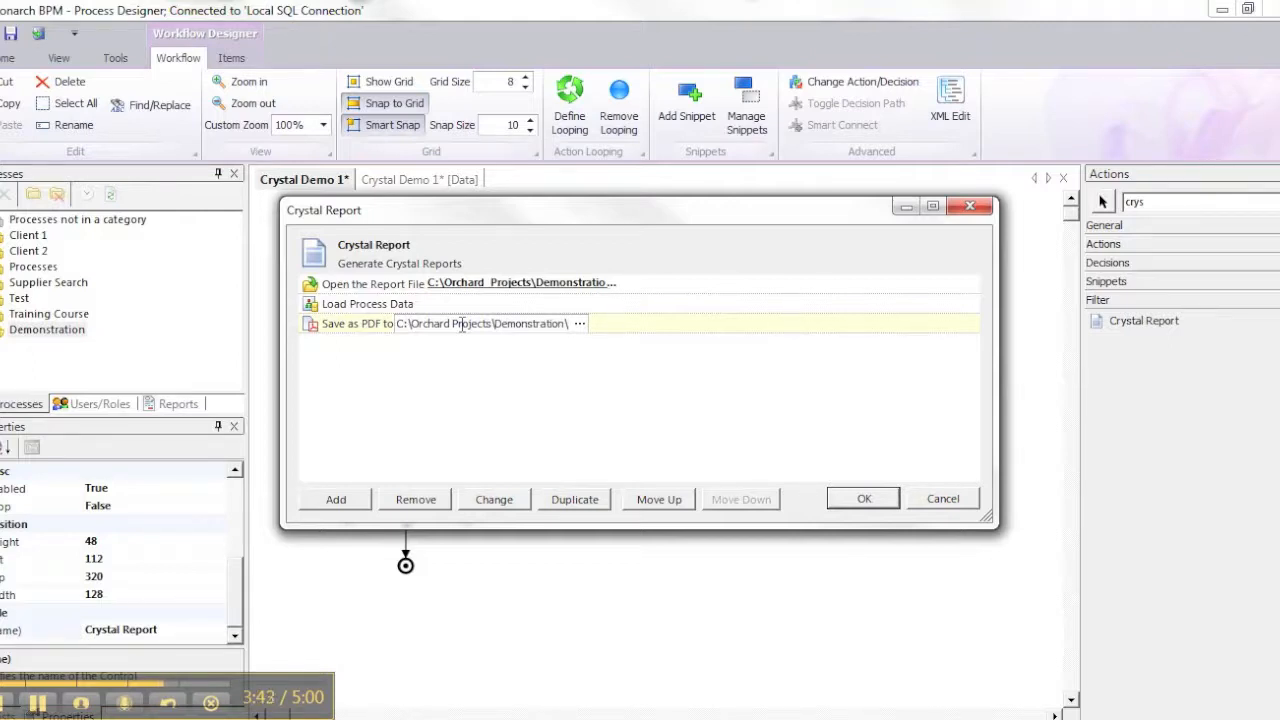
{"action": "type", "text": "Ex"}
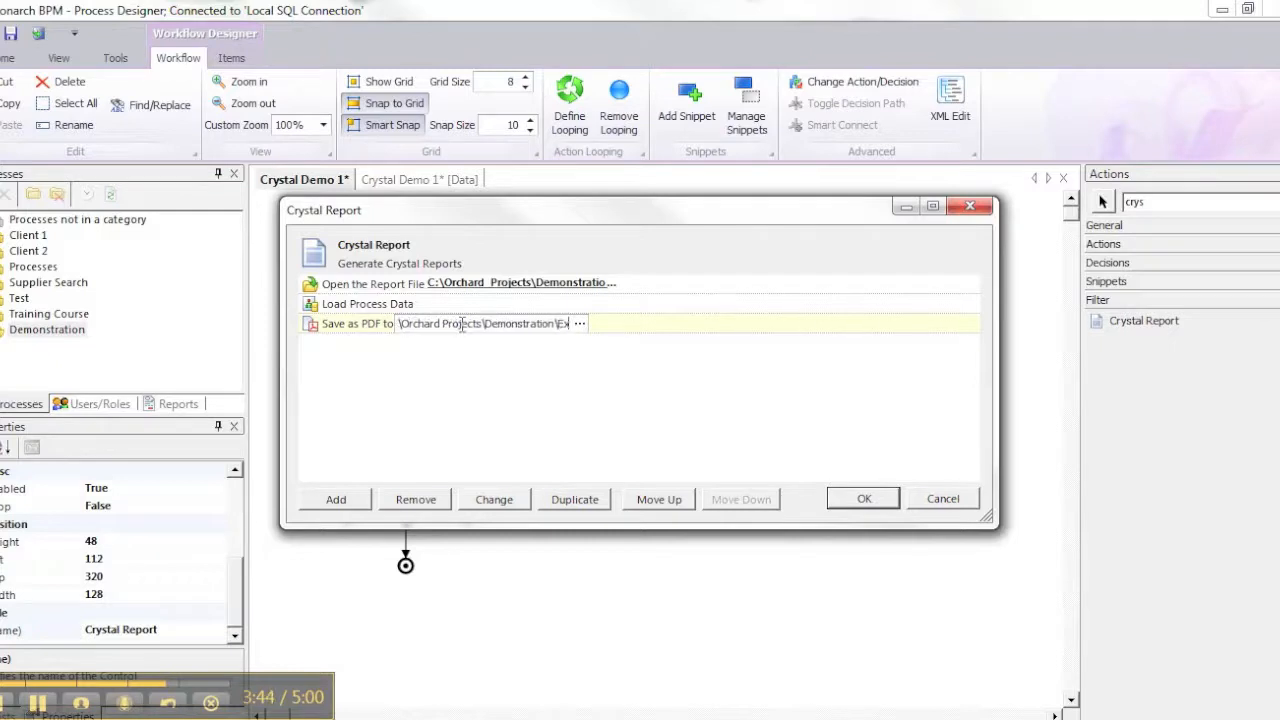
{"action": "type", "text": "ample.pdf"}
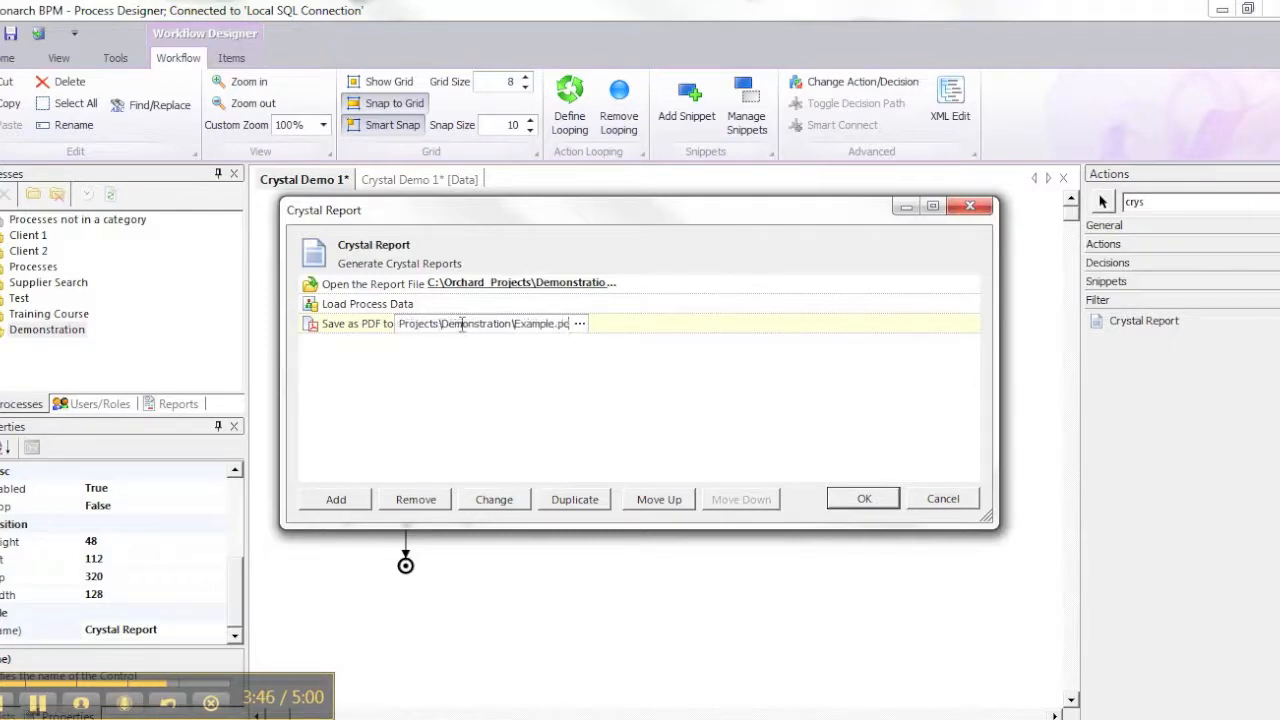
{"action": "left_click", "coordinate": [345, 326]}
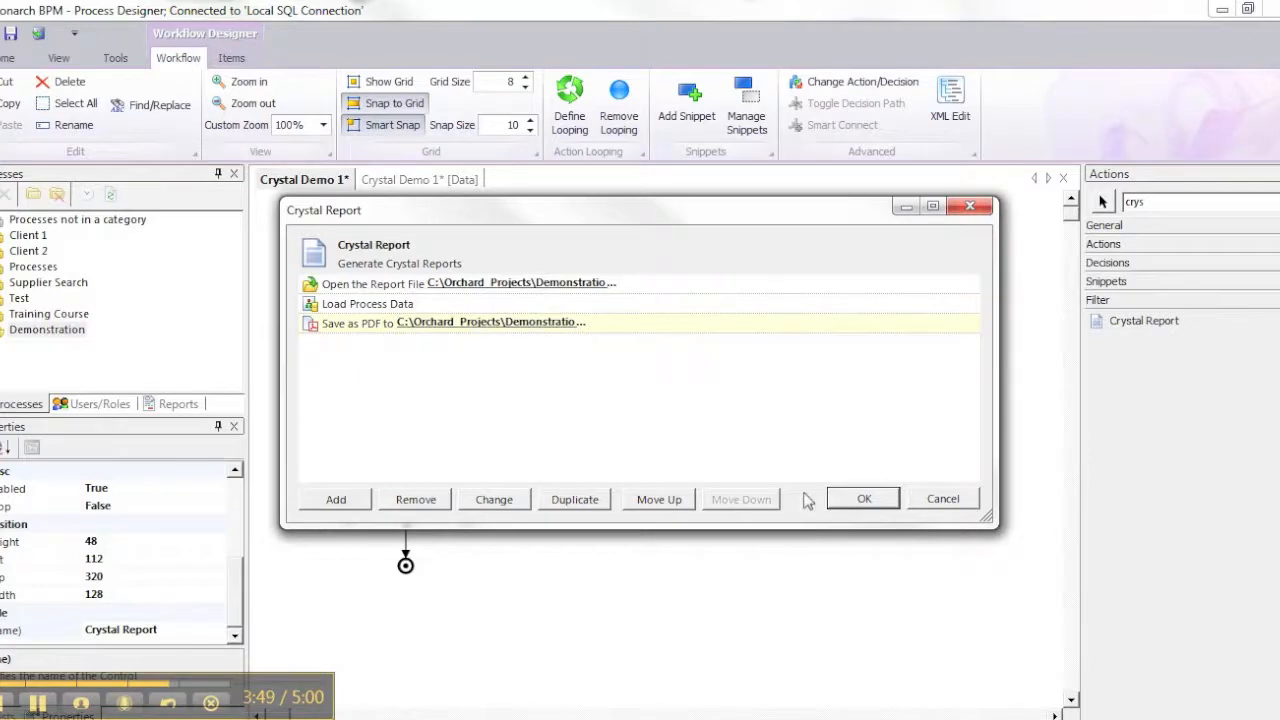
{"action": "left_click", "coordinate": [850, 500]}
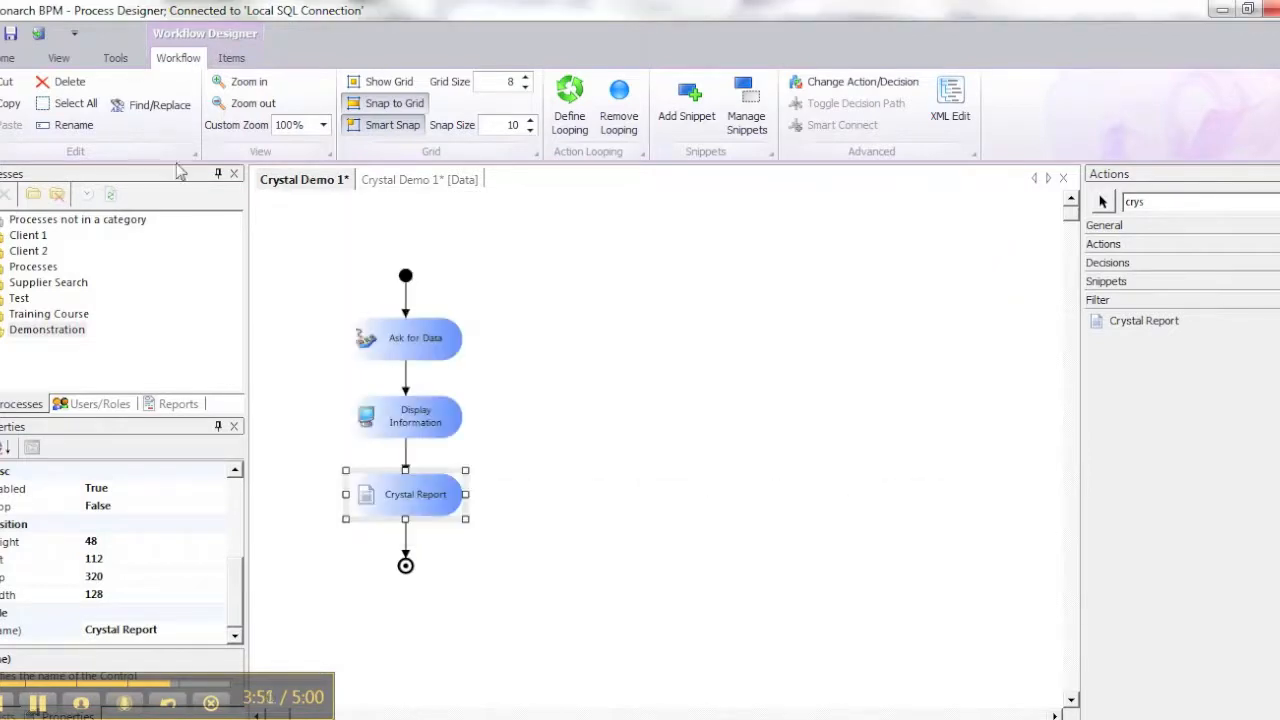
Save the Crystal Demo 1 process without a change comment
{"action": "left_click", "coordinate": [11, 35]}
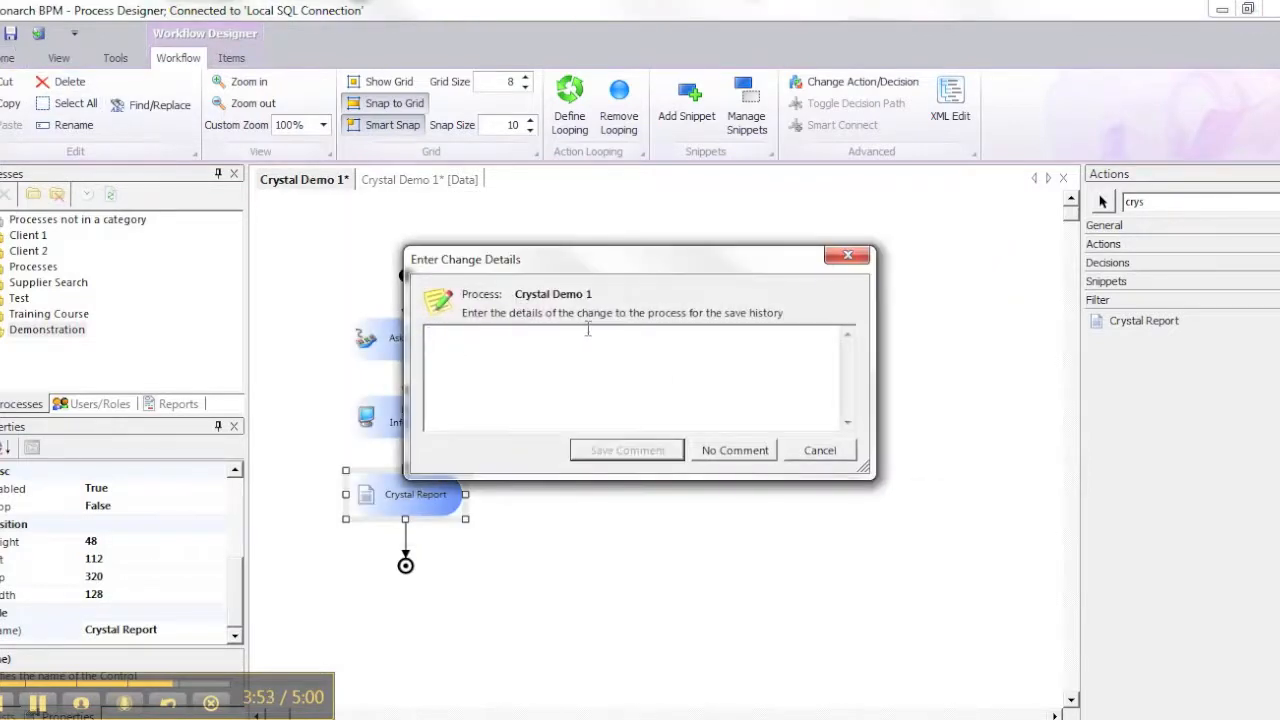
{"action": "left_click", "coordinate": [712, 449]}
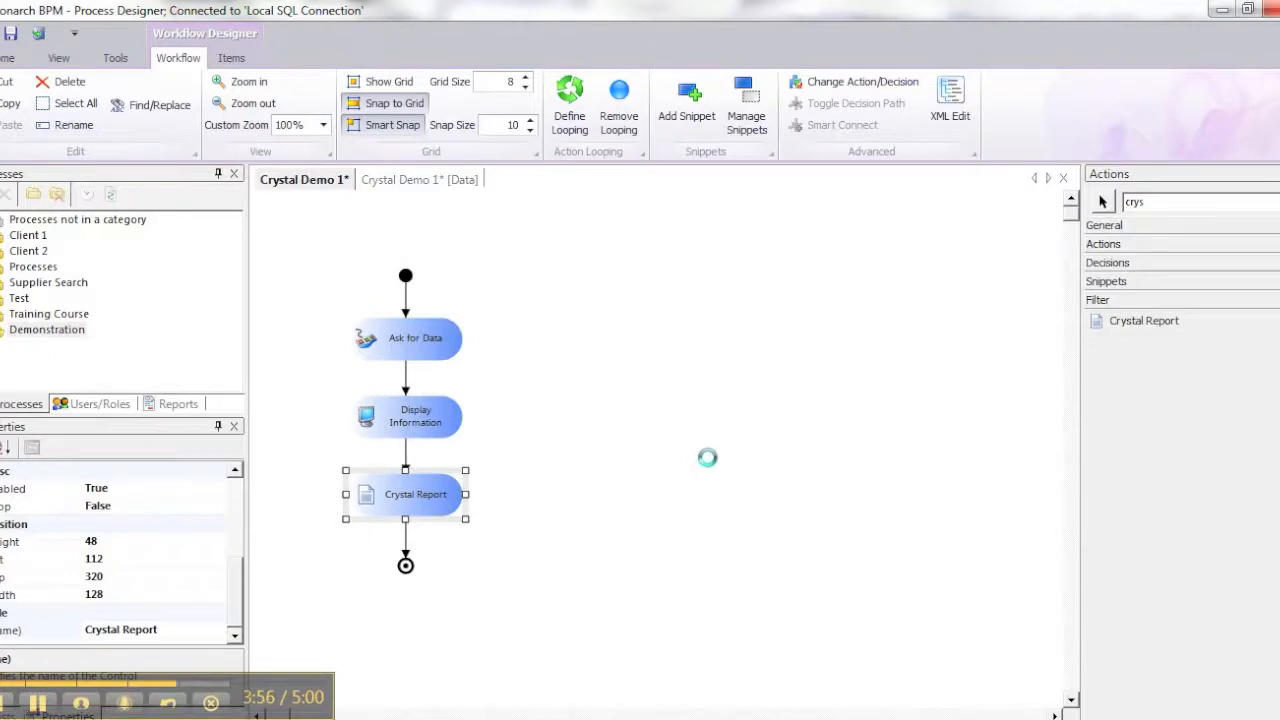
{"action": "left_click", "coordinate": [794, 453]}
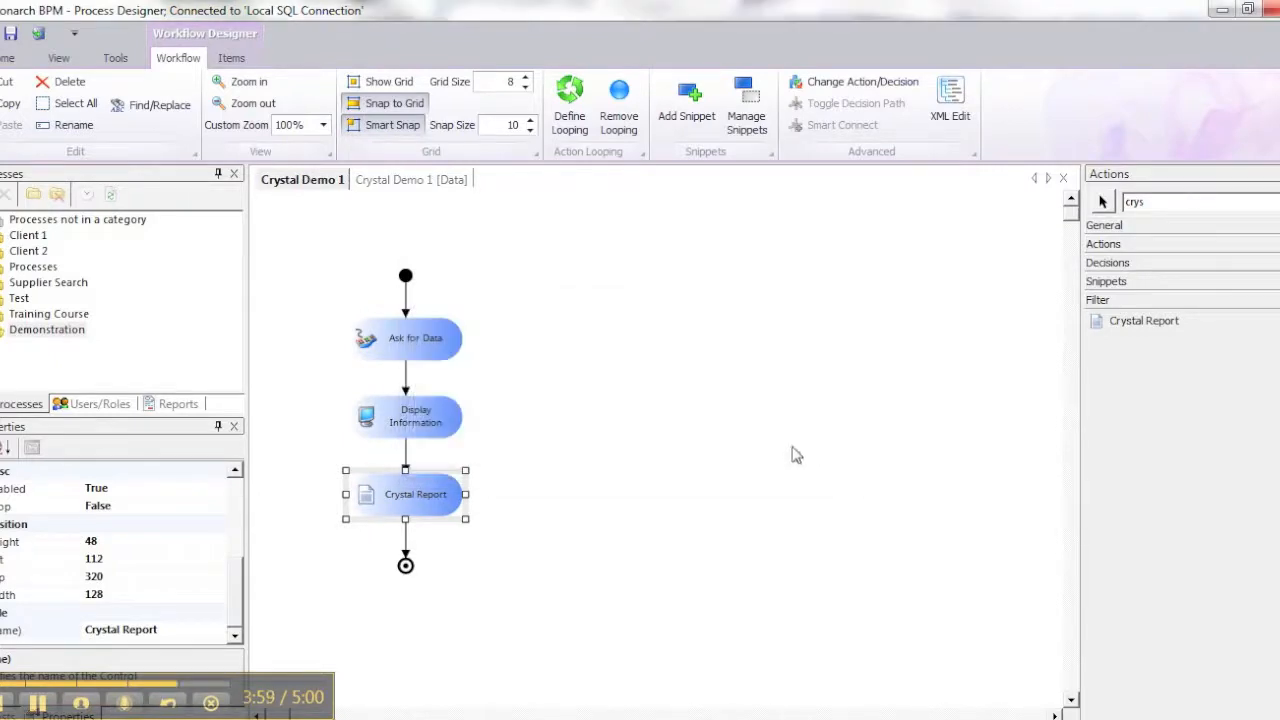
{"action": "left_click", "coordinate": [666, 389]}
{"action": "left_click_drag", "start_coordinate": [591, 349], "coordinate": [727, 453]}
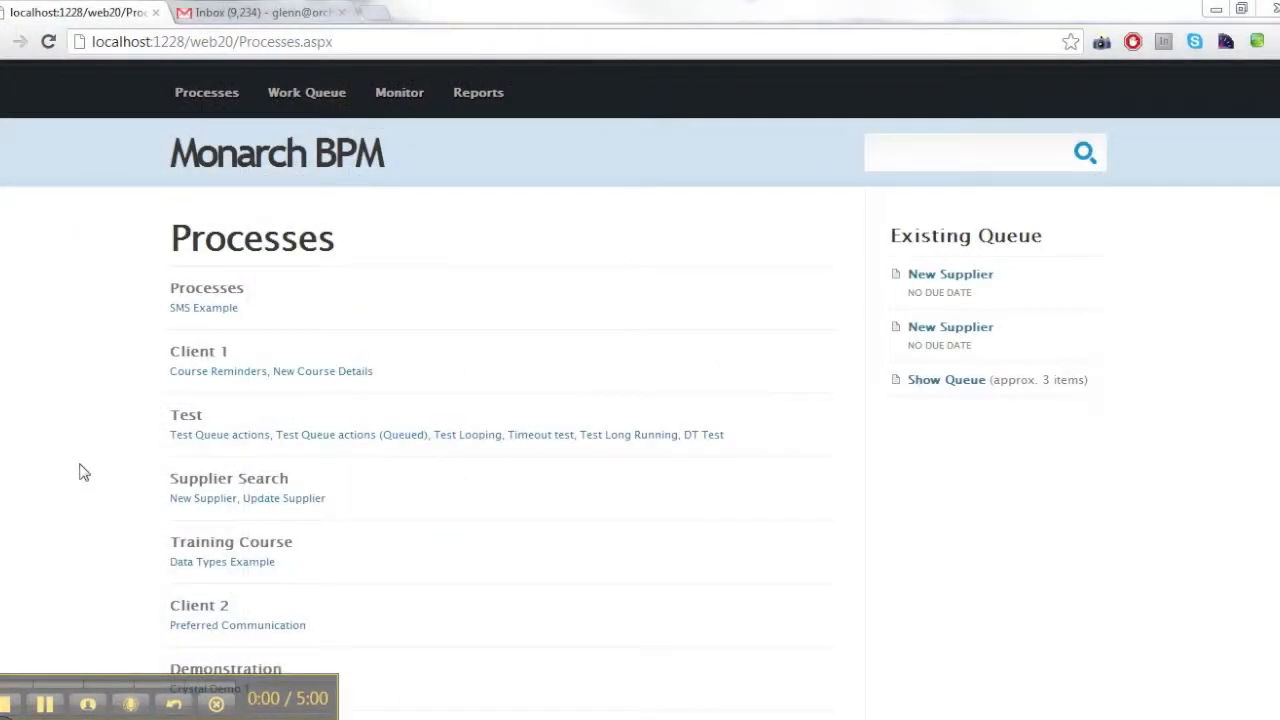
In the Monarch BPM web portal, start Crystal Demo 1 and submit the person's name, e-mail address and UK as the country
{"action": "scroll", "coordinate": [118, 465], "scroll_direction": "down", "scroll_amount": 1}
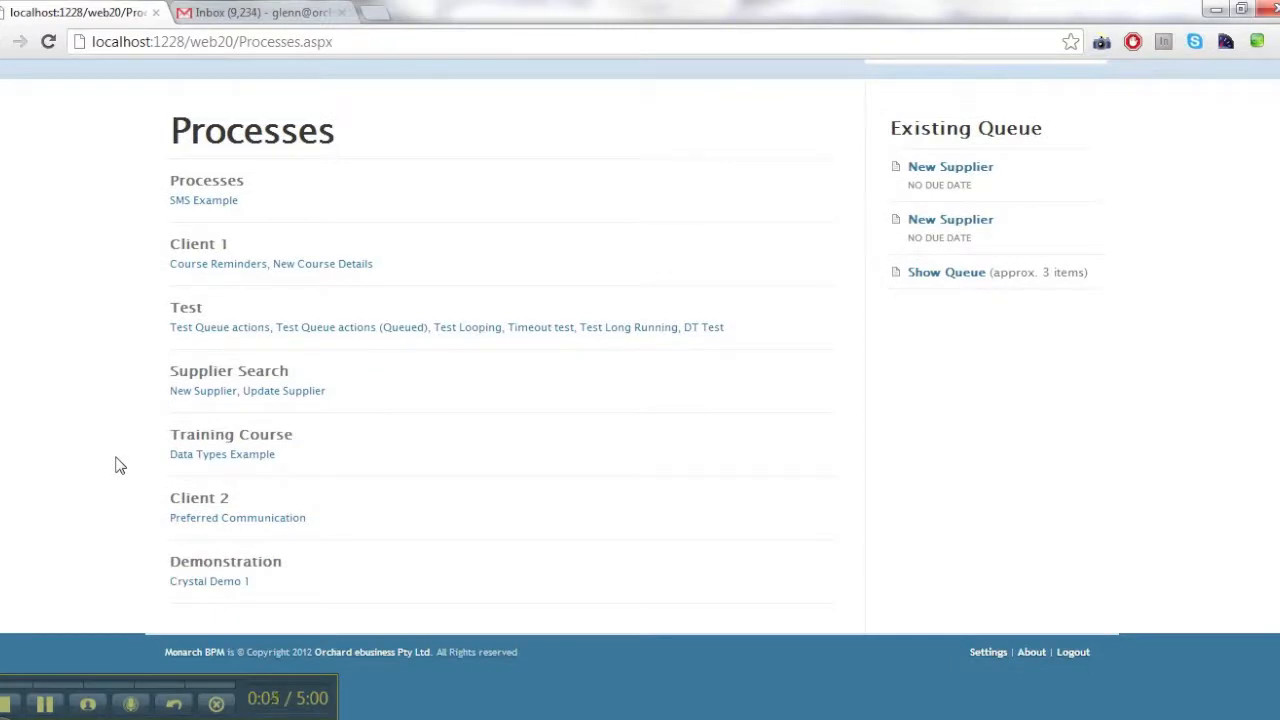
{"action": "left_click", "coordinate": [191, 584]}
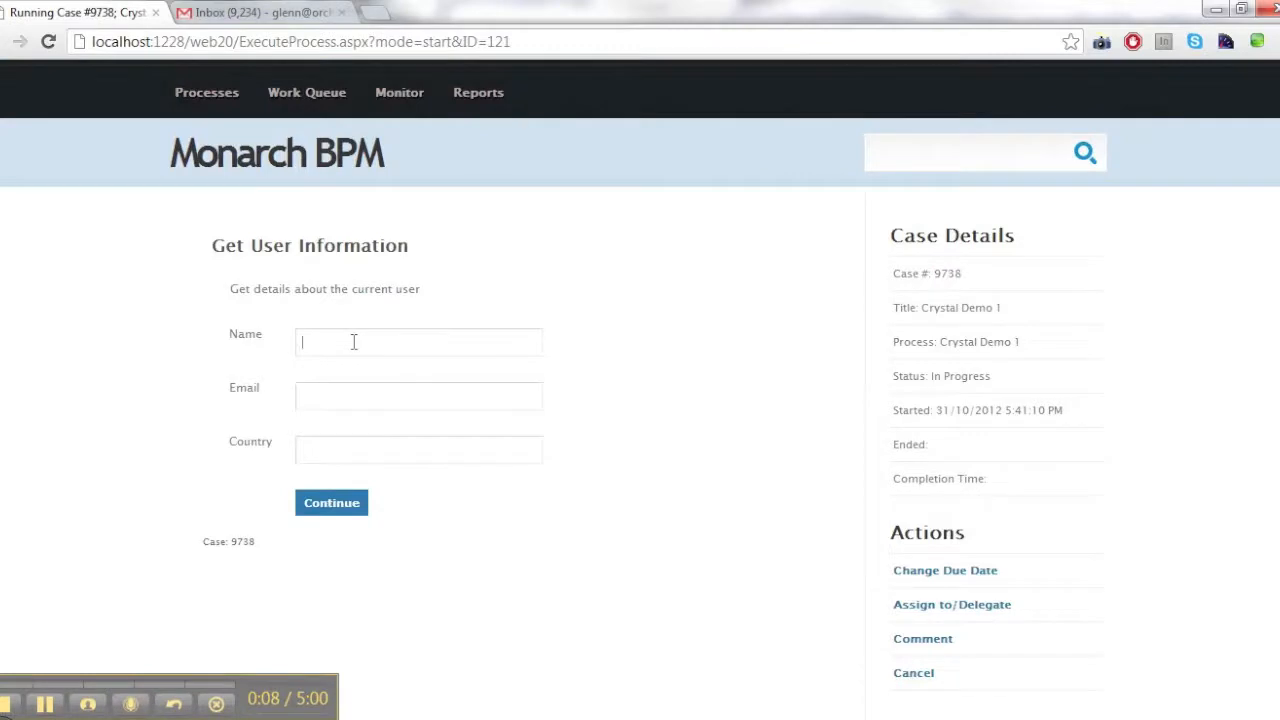
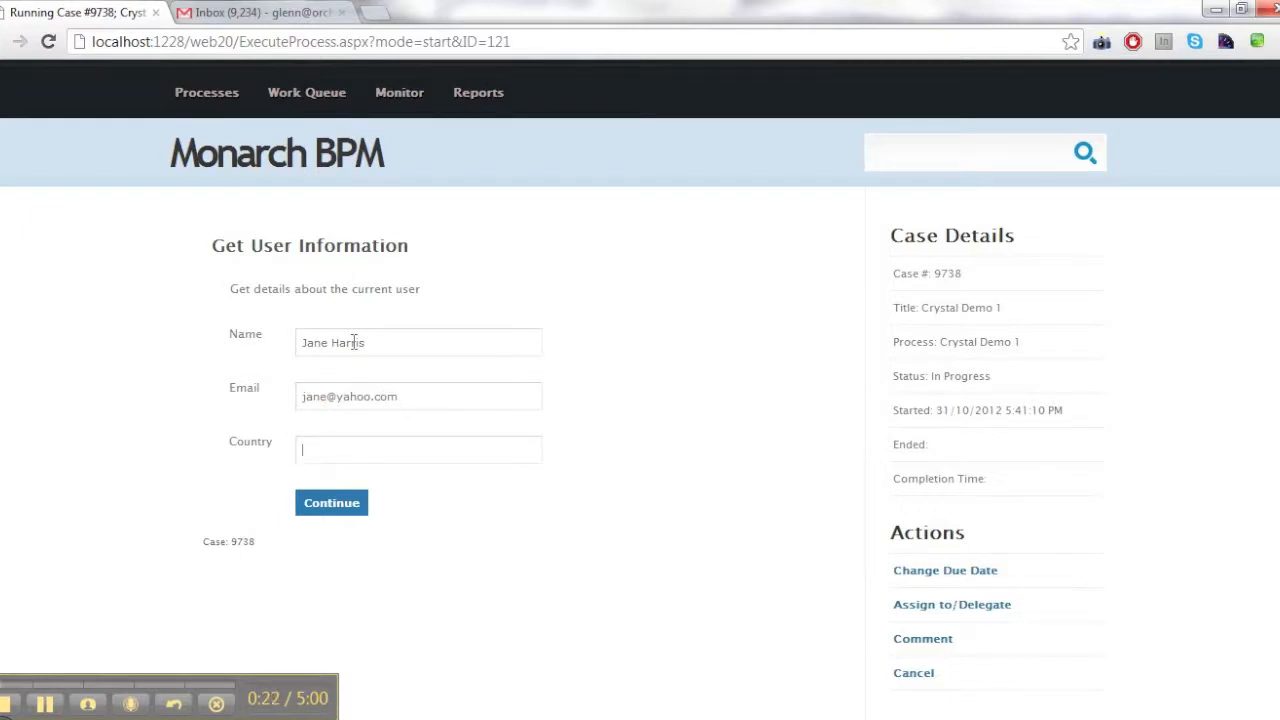
{"action": "type", "text": "UK"}
{"action": "left_click", "coordinate": [331, 503]}
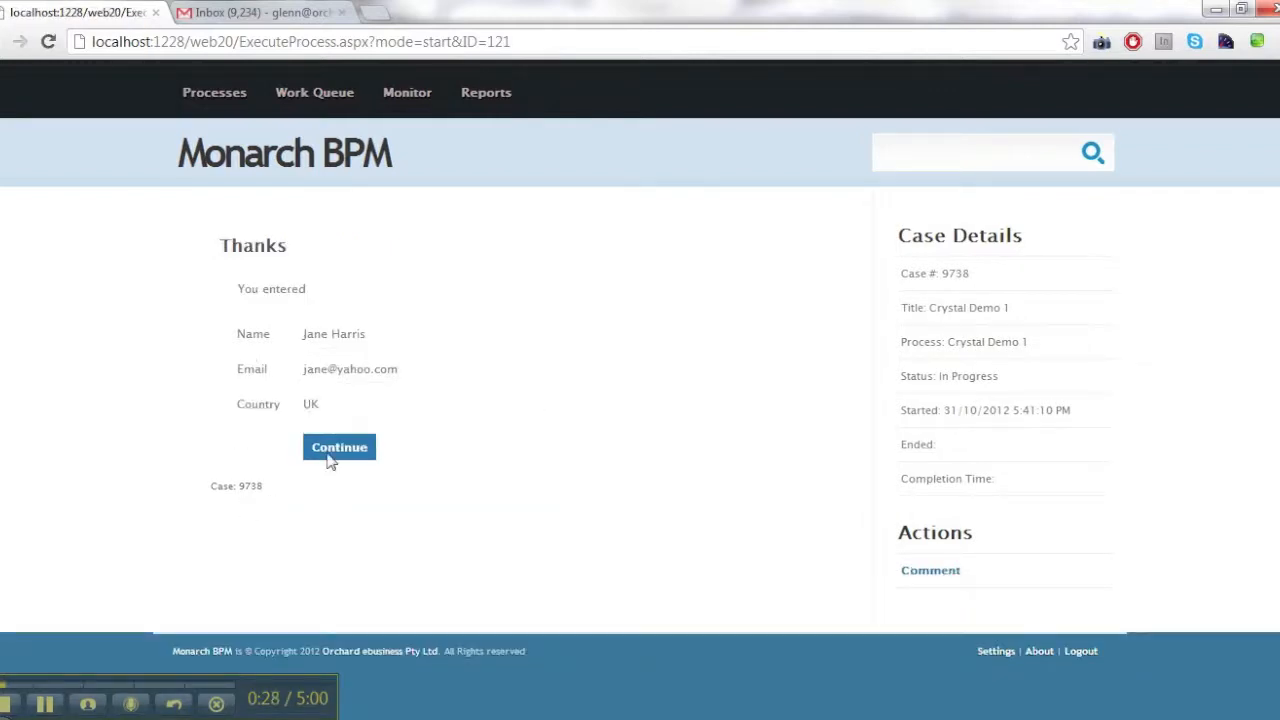
Continue past the Thanks page to complete the case, and review its case history
{"action": "left_click", "coordinate": [339, 451]}
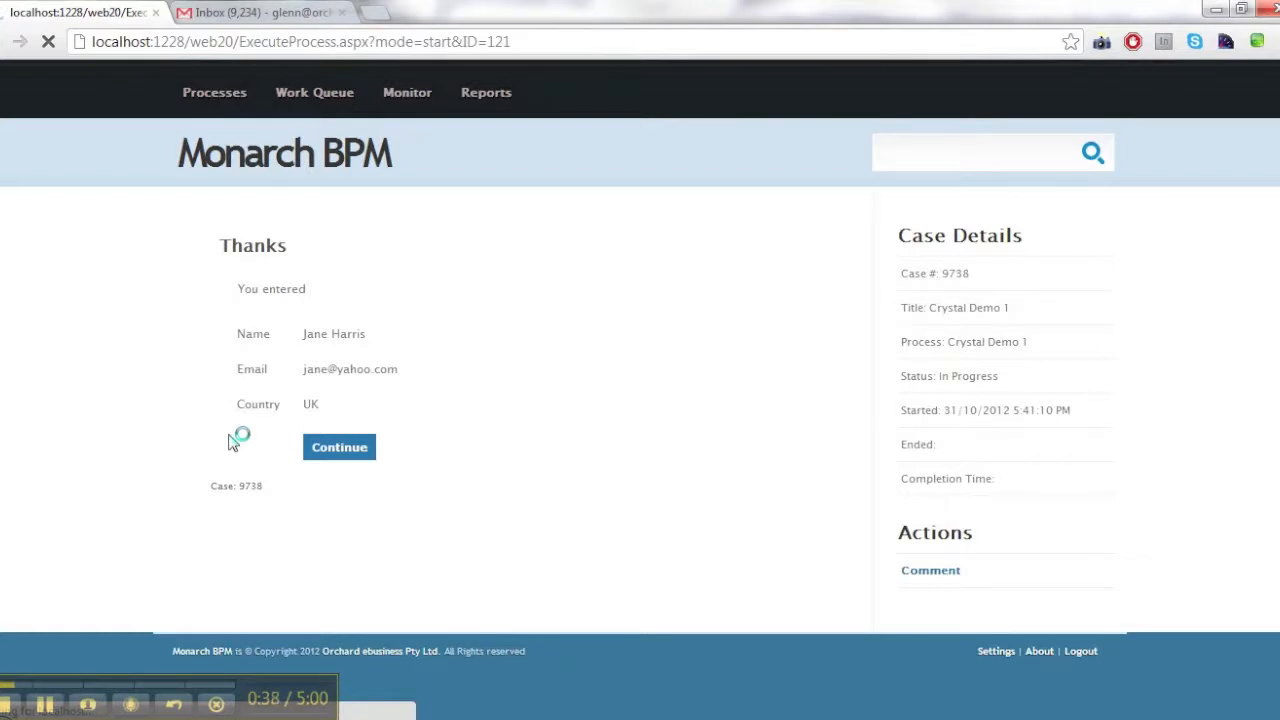
{"action": "scroll", "coordinate": [136, 400], "scroll_direction": "down", "scroll_amount": 1}
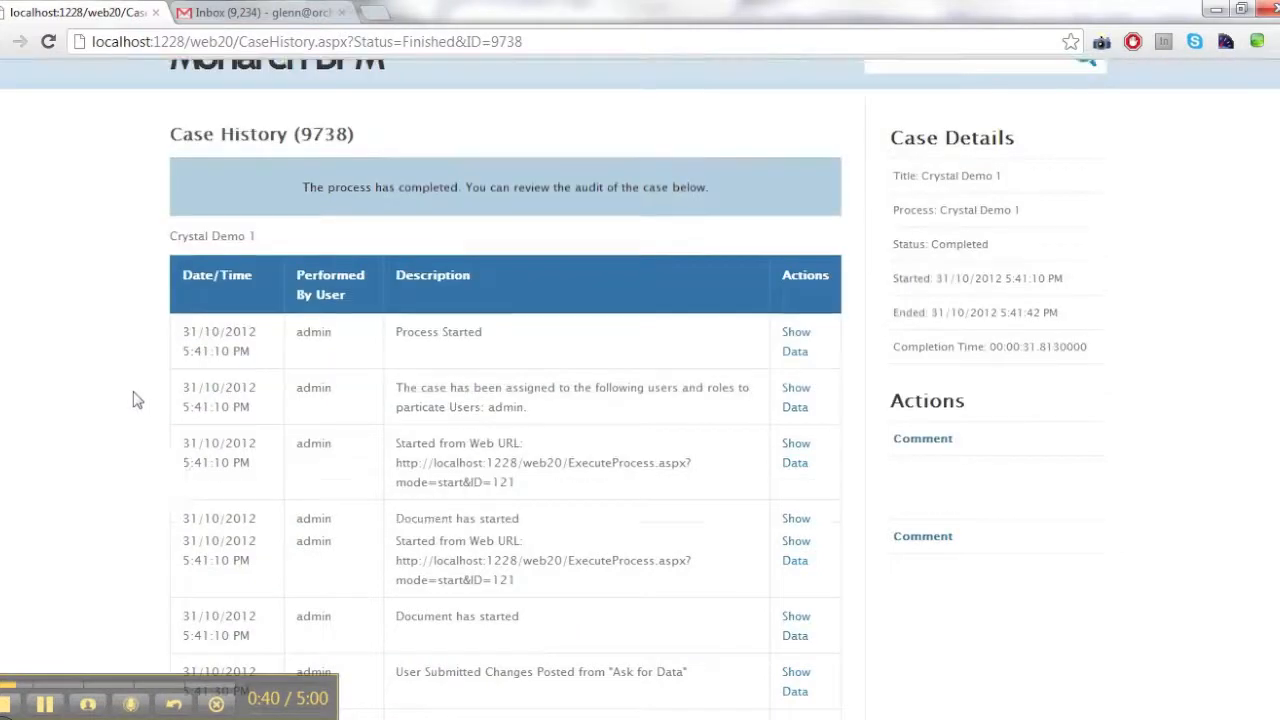
{"action": "scroll", "coordinate": [136, 400], "scroll_direction": "down", "scroll_amount": 2}
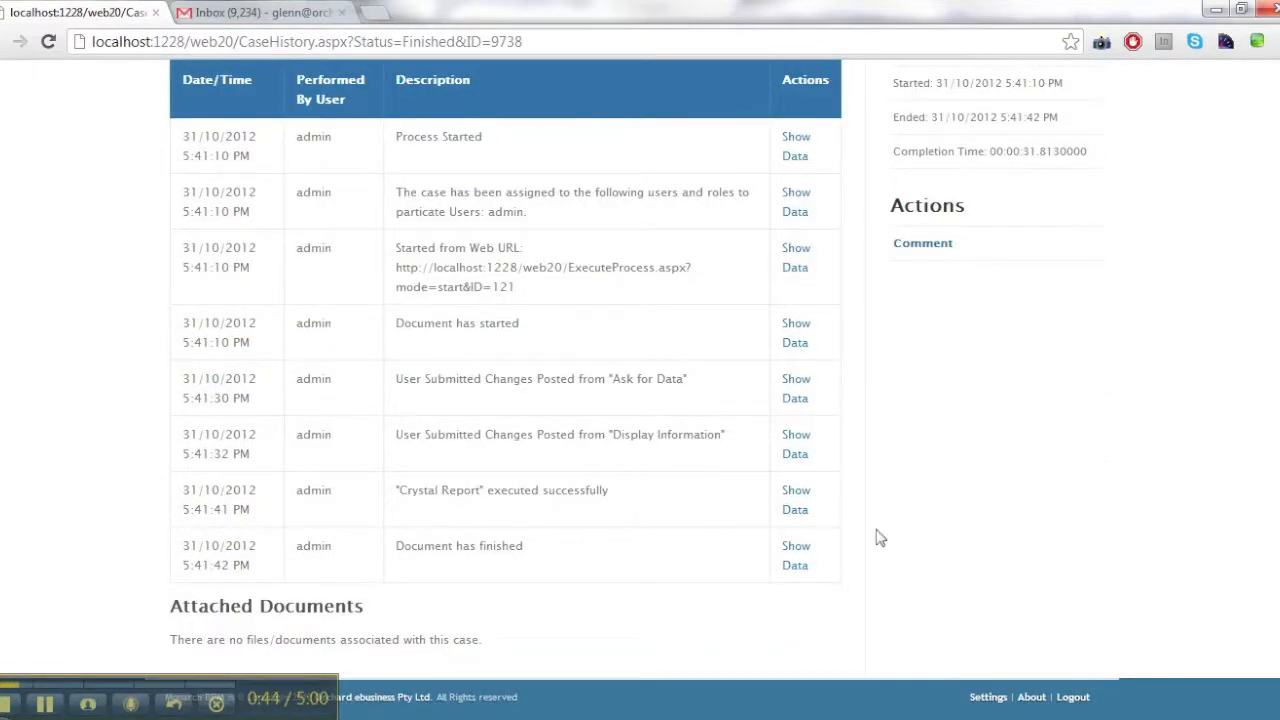
Open Example.pdf from the Demonstration folder, check the submitted data in the report, and close it
{"action": "key", "text": "alt+Tab"}
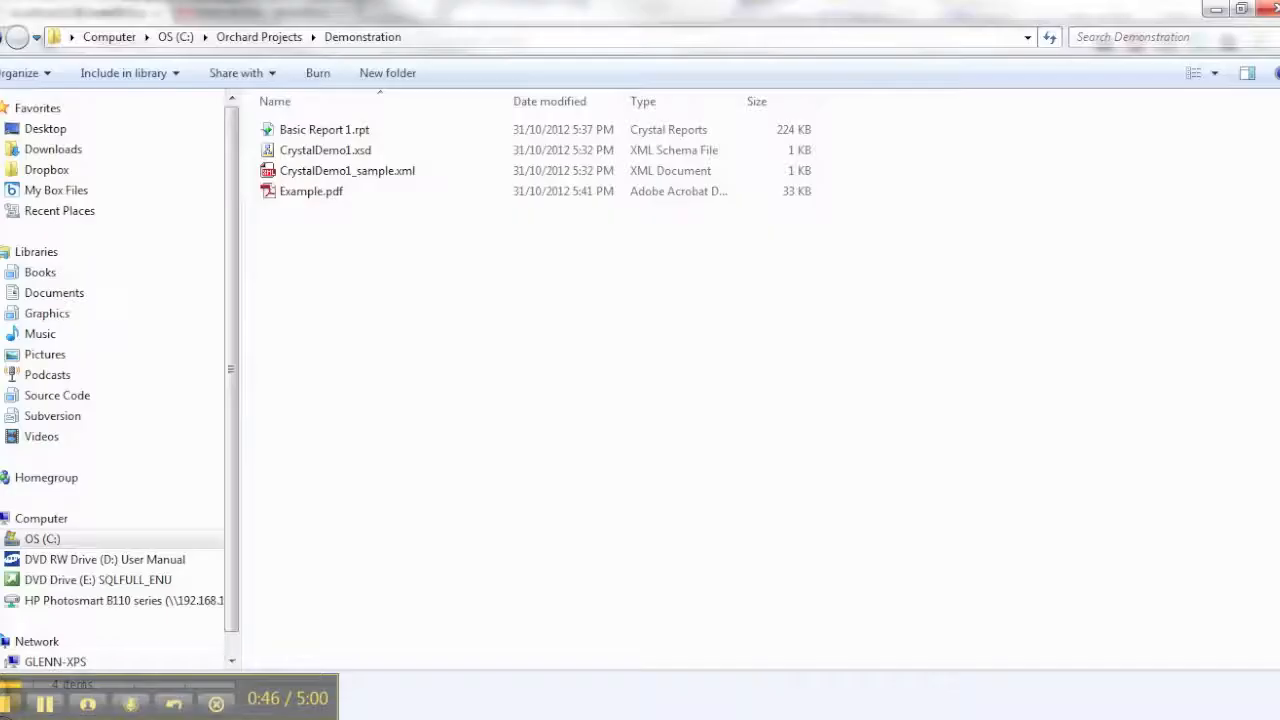
{"action": "left_click_drag", "start_coordinate": [362, 270], "coordinate": [448, 327]}
{"action": "left_click", "coordinate": [323, 197]}
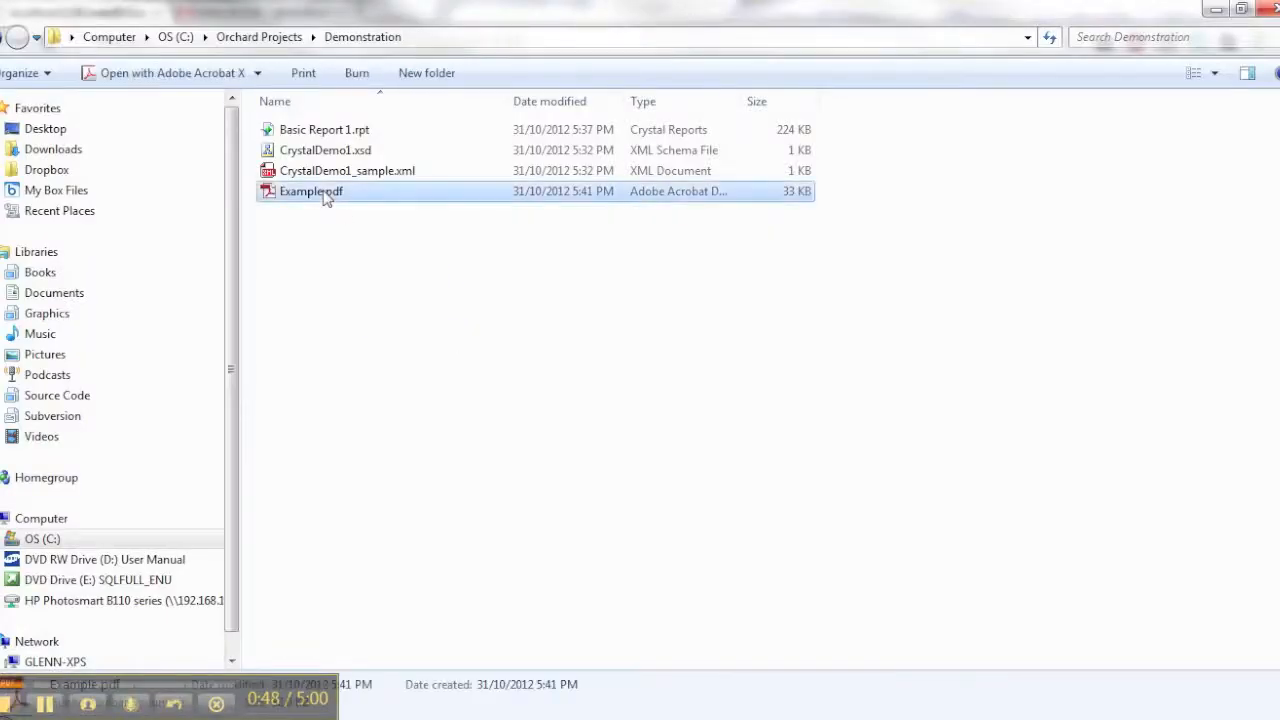
{"action": "double_click", "coordinate": [333, 195]}
{"action": "double_click", "coordinate": [296, 22]}
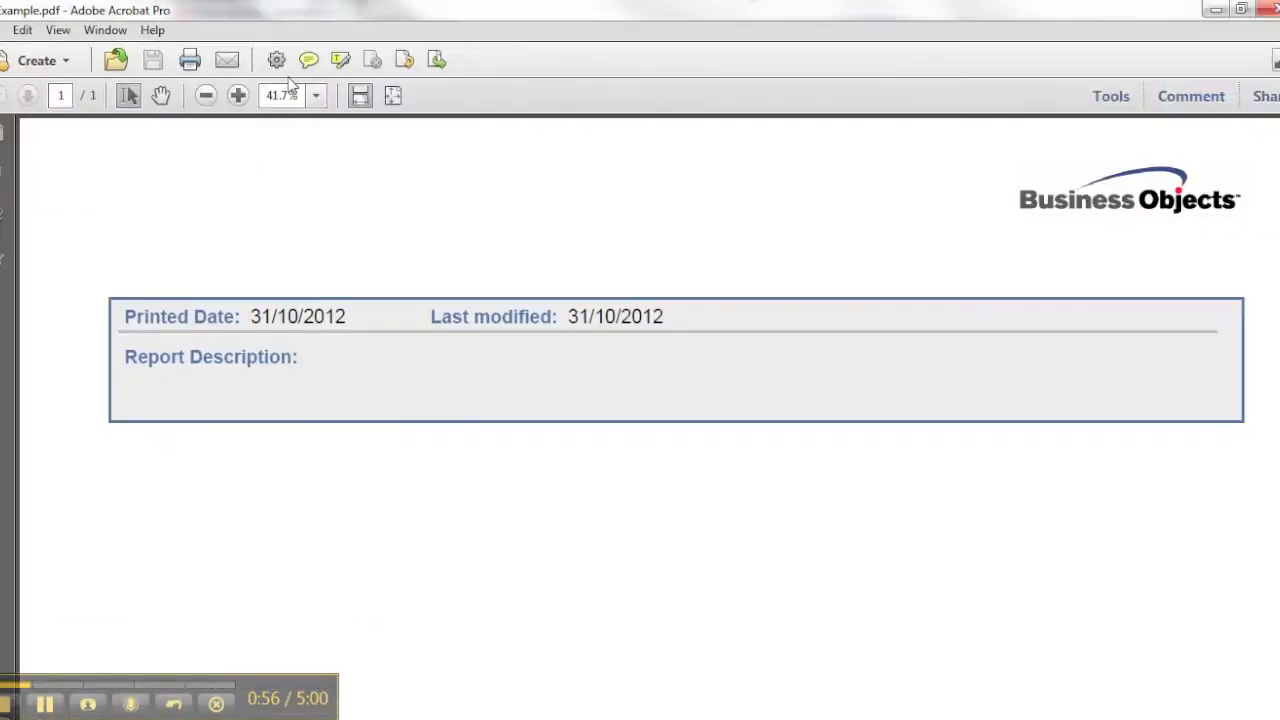
{"action": "scroll", "coordinate": [409, 430], "scroll_direction": "down", "scroll_amount": 5}
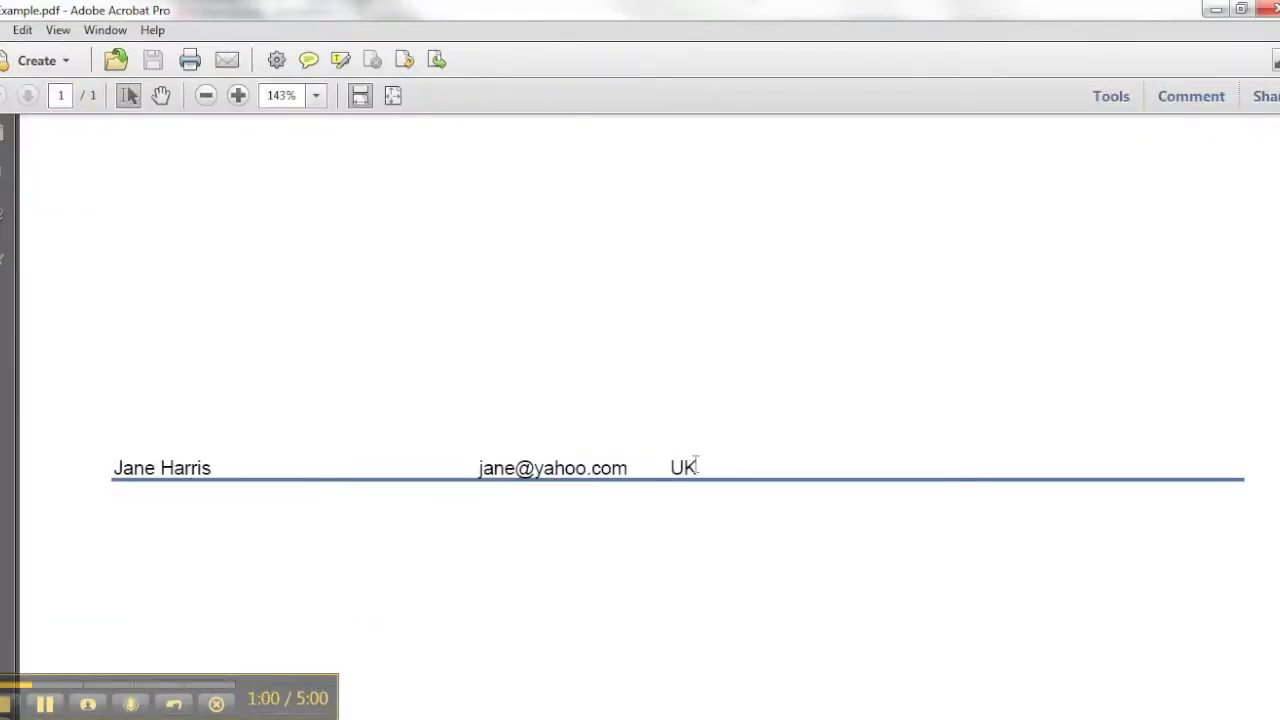
{"action": "left_click", "coordinate": [1274, 8]}
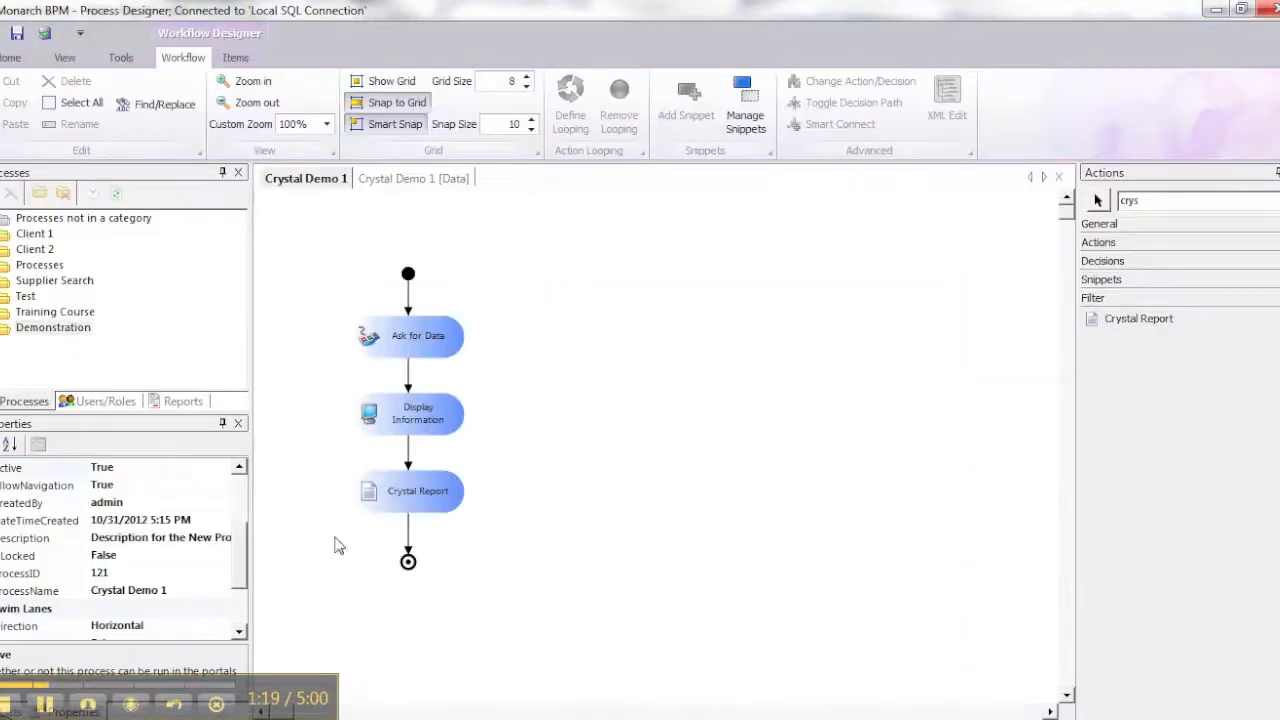
Switch to Process Designer and generate the SQL view code for the Crystal Demo 1 process data
{"action": "left_click", "coordinate": [170, 402]}
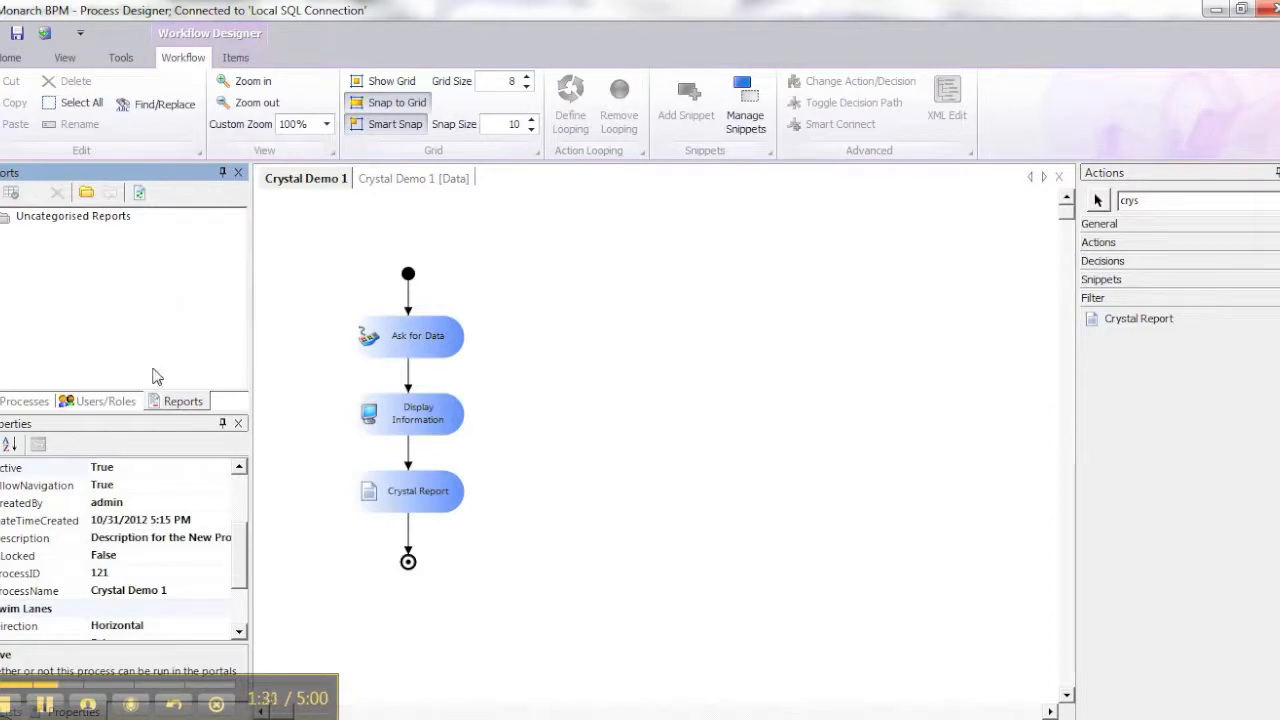
{"action": "left_click", "coordinate": [30, 401]}
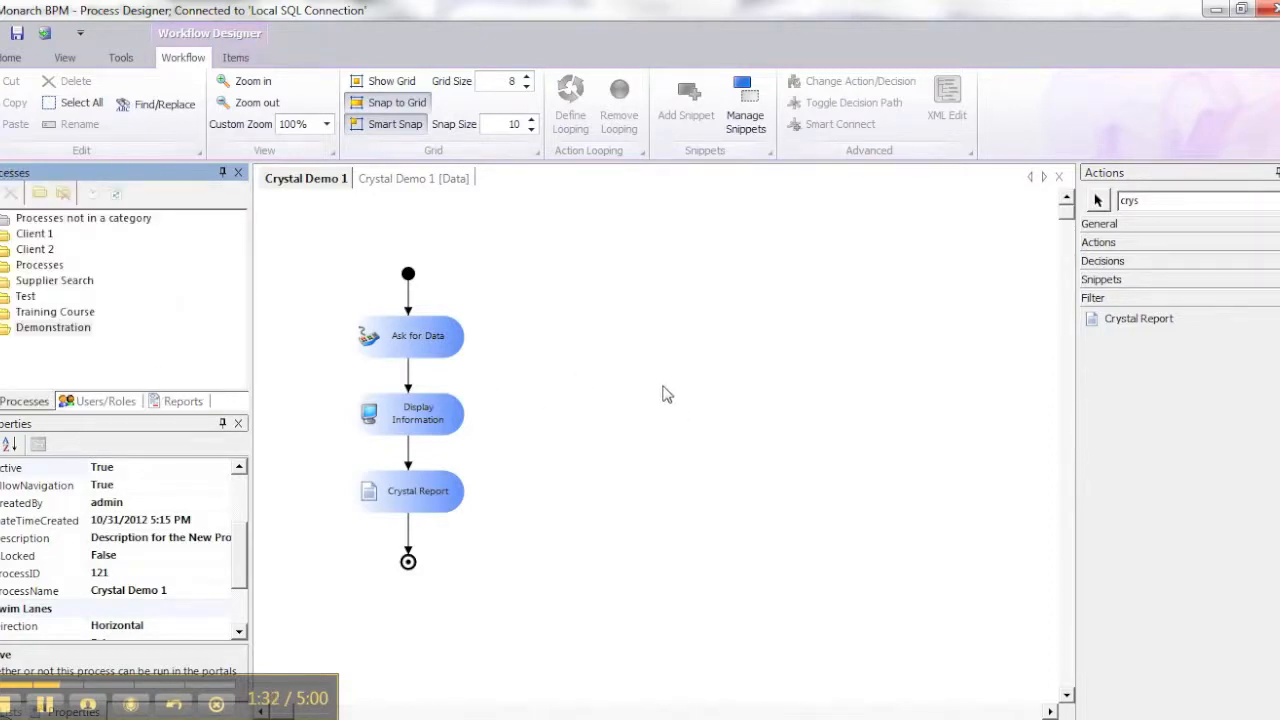
{"action": "left_click", "coordinate": [414, 180]}
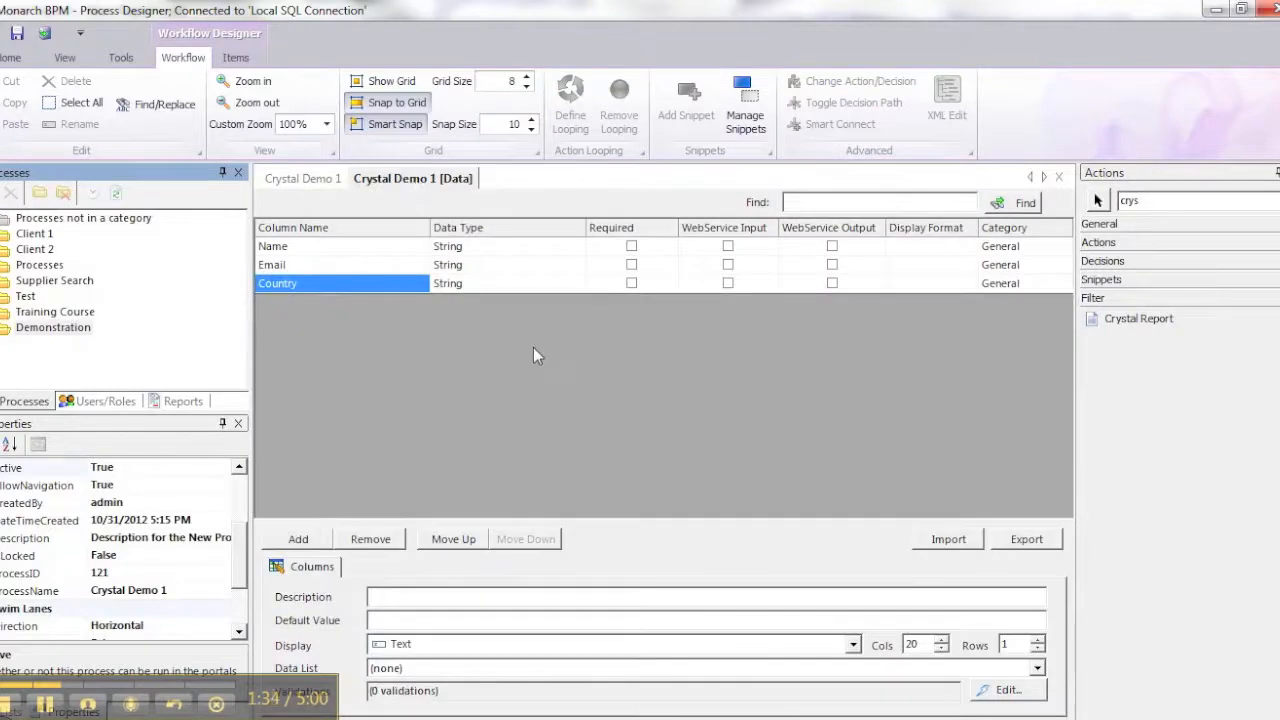
{"action": "left_click", "coordinate": [121, 57]}
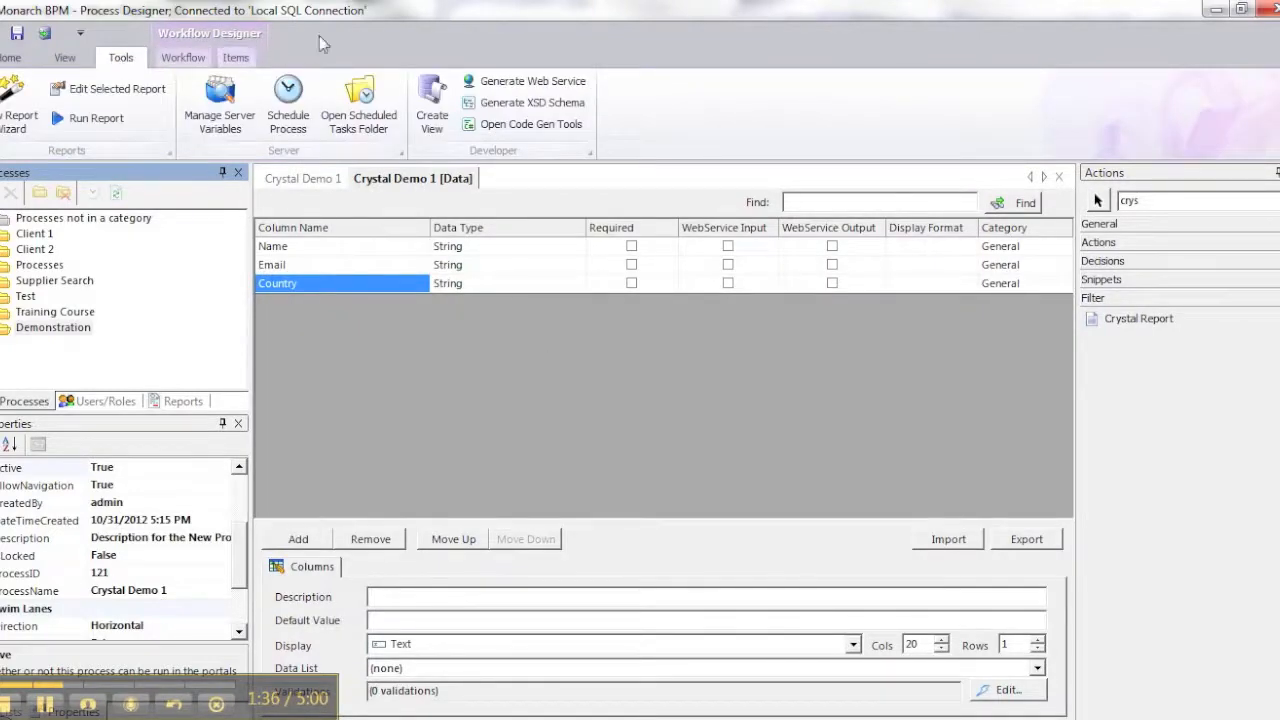
{"action": "left_click", "coordinate": [432, 102]}
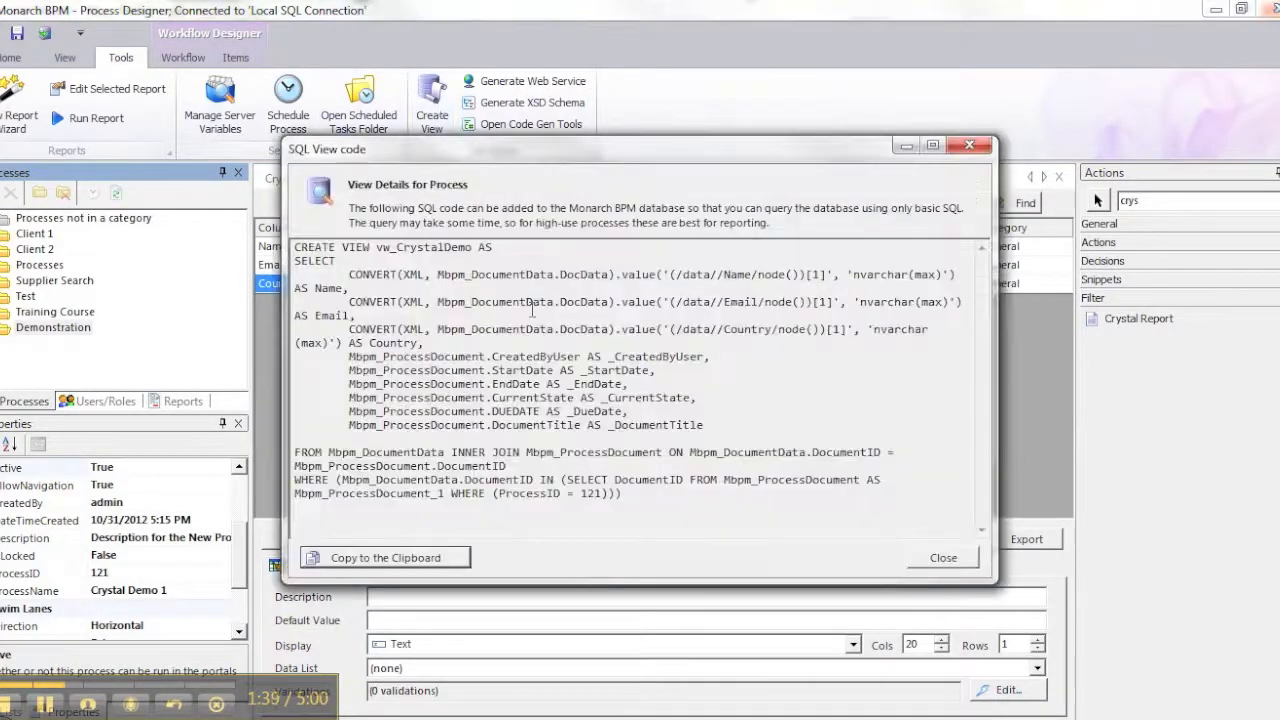
Copy the view code to the clipboard and execute it against the Monarch4 database in SQL Server Management Studio
{"action": "left_click", "coordinate": [440, 557]}
{"action": "left_click", "coordinate": [940, 557]}
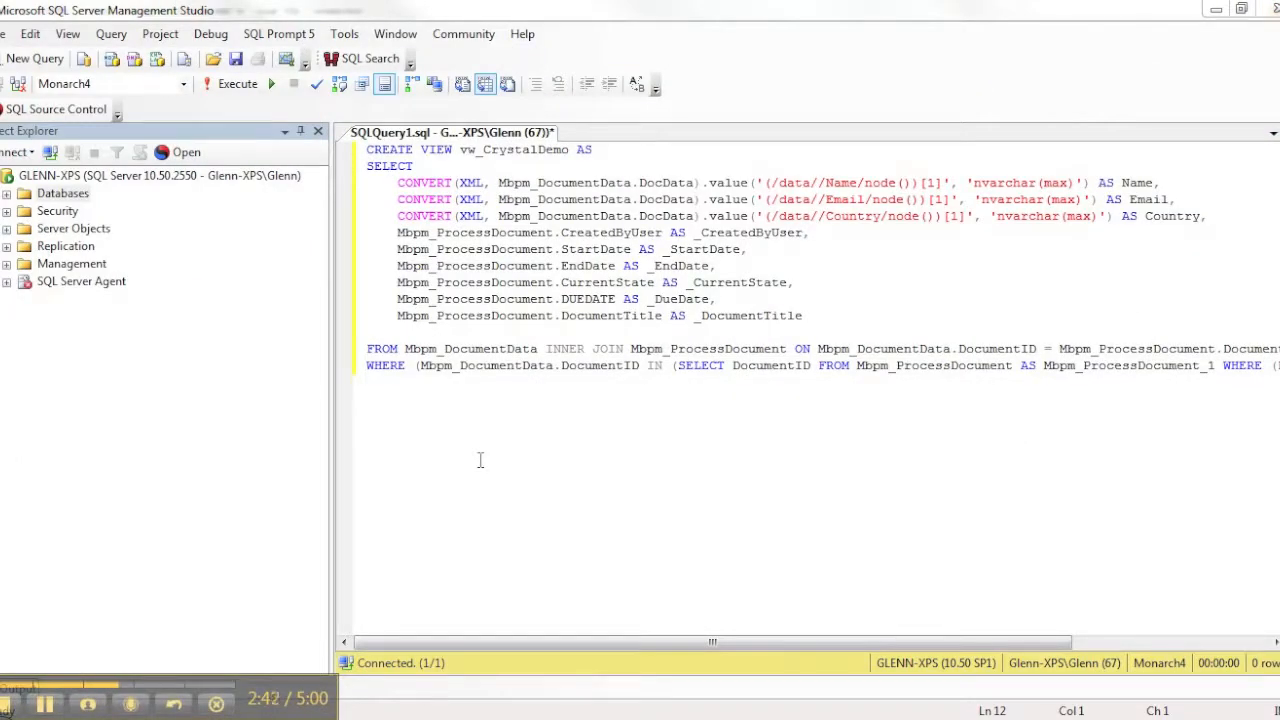
{"action": "left_click", "coordinate": [237, 88]}
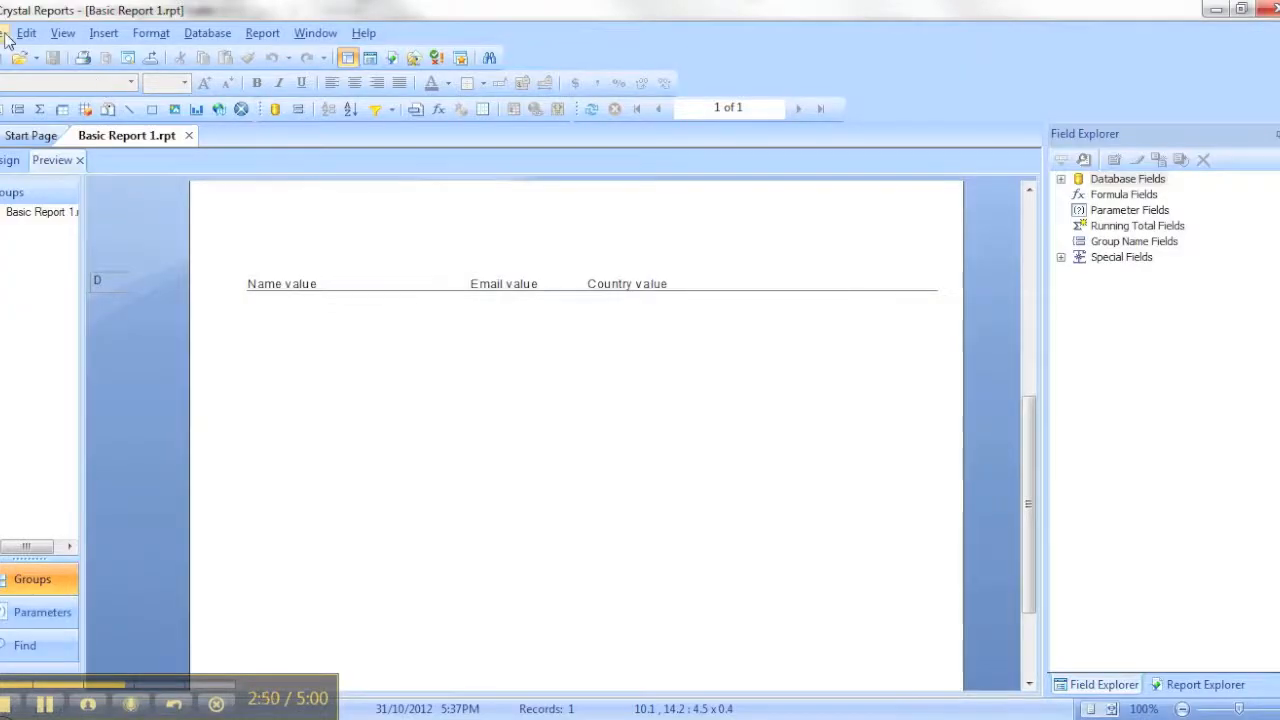
Start a new standard report and begin a new OLE DB (ADO) connection for its data source
{"action": "left_click", "coordinate": [8, 33]}
{"action": "mouse_move", "coordinate": [10, 58]}
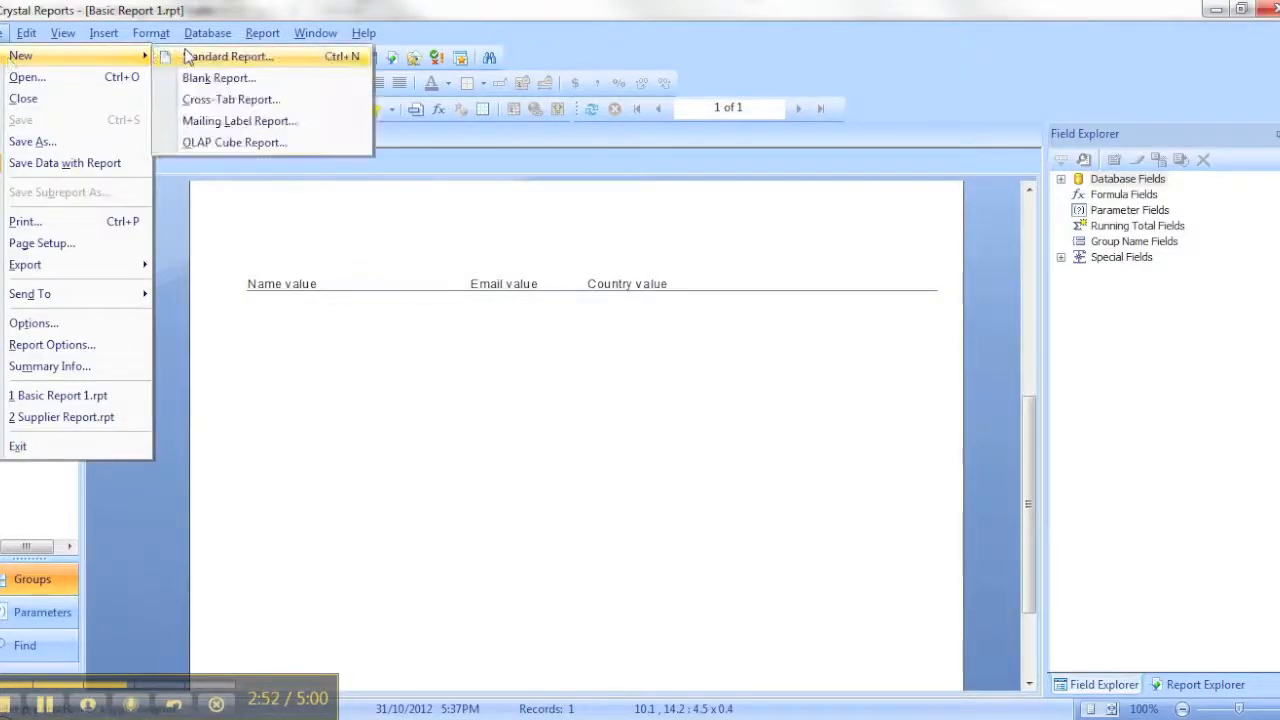
{"action": "left_click", "coordinate": [200, 66]}
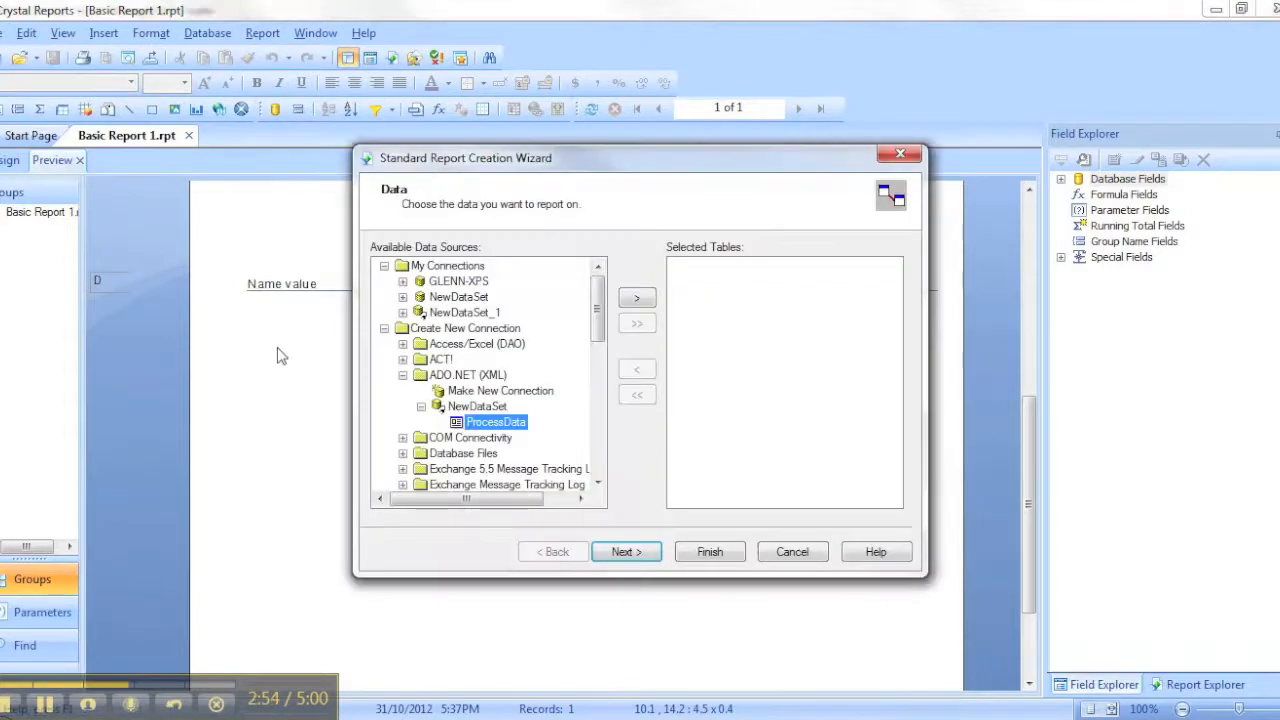
{"action": "left_click", "coordinate": [403, 375]}
{"action": "scroll", "coordinate": [588, 360], "scroll_direction": "down", "scroll_amount": 6}
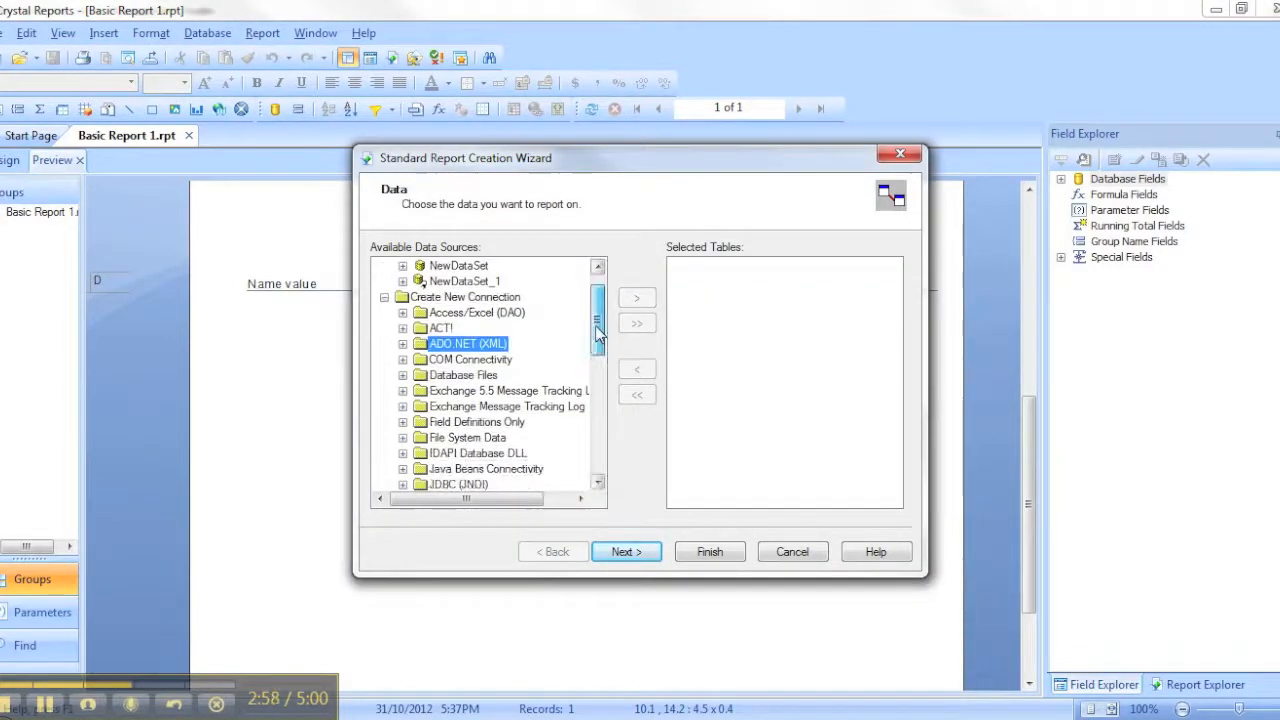
{"action": "mouse_move", "coordinate": [595, 418]}
{"action": "left_mouse_down"}
{"action": "mouse_move", "coordinate": [597, 451]}
{"action": "mouse_move", "coordinate": [595, 400]}
{"action": "left_mouse_up"}
{"action": "left_click", "coordinate": [402, 421]}
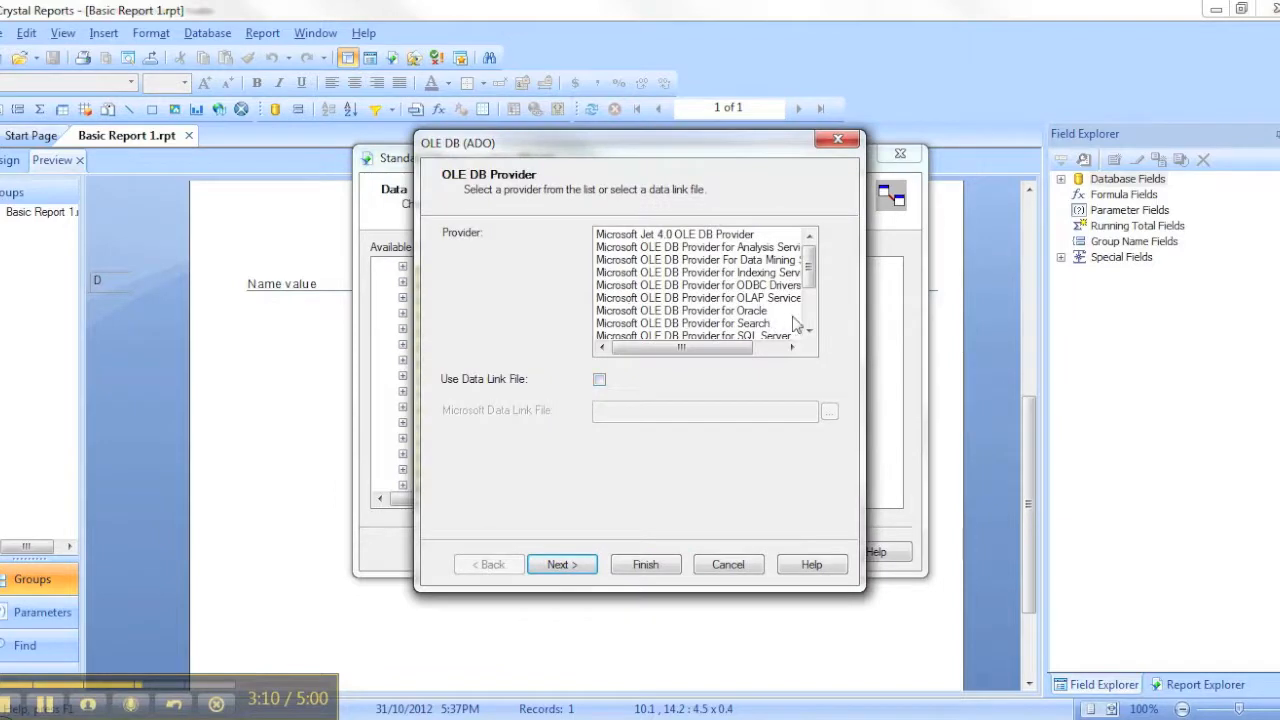
Choose Microsoft OLE DB Provider for SQL Server, set the server to GLENN-XPS, and enable integrated security
{"action": "left_click", "coordinate": [781, 338]}
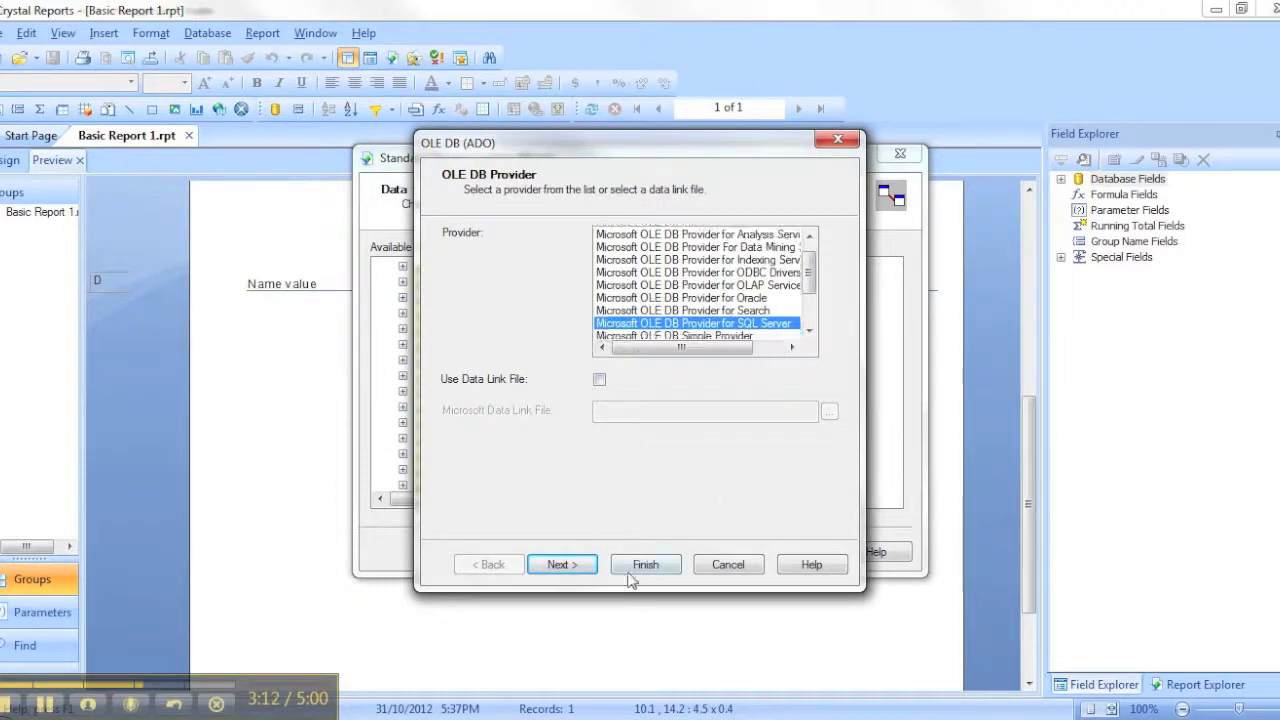
{"action": "left_click", "coordinate": [581, 567]}
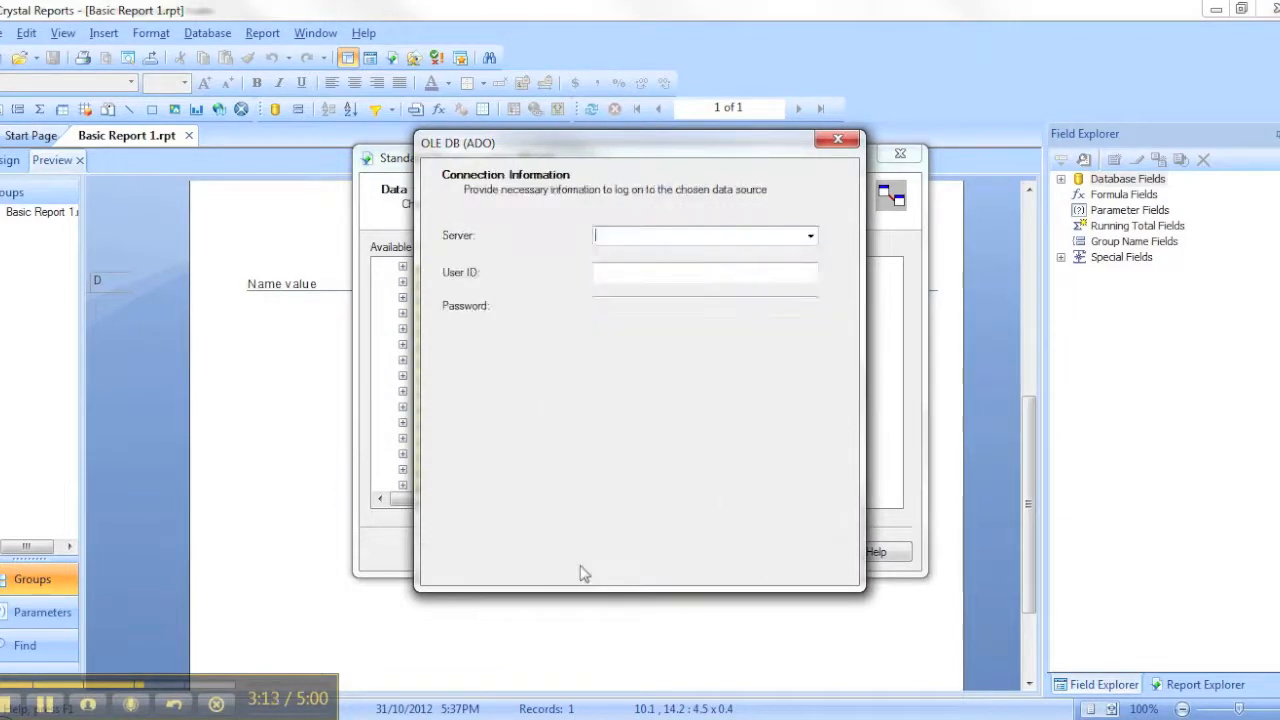
{"action": "left_click", "coordinate": [775, 236]}
{"action": "type", "text": "GLENN-XPS"}
{"action": "key", "text": "Tab"}
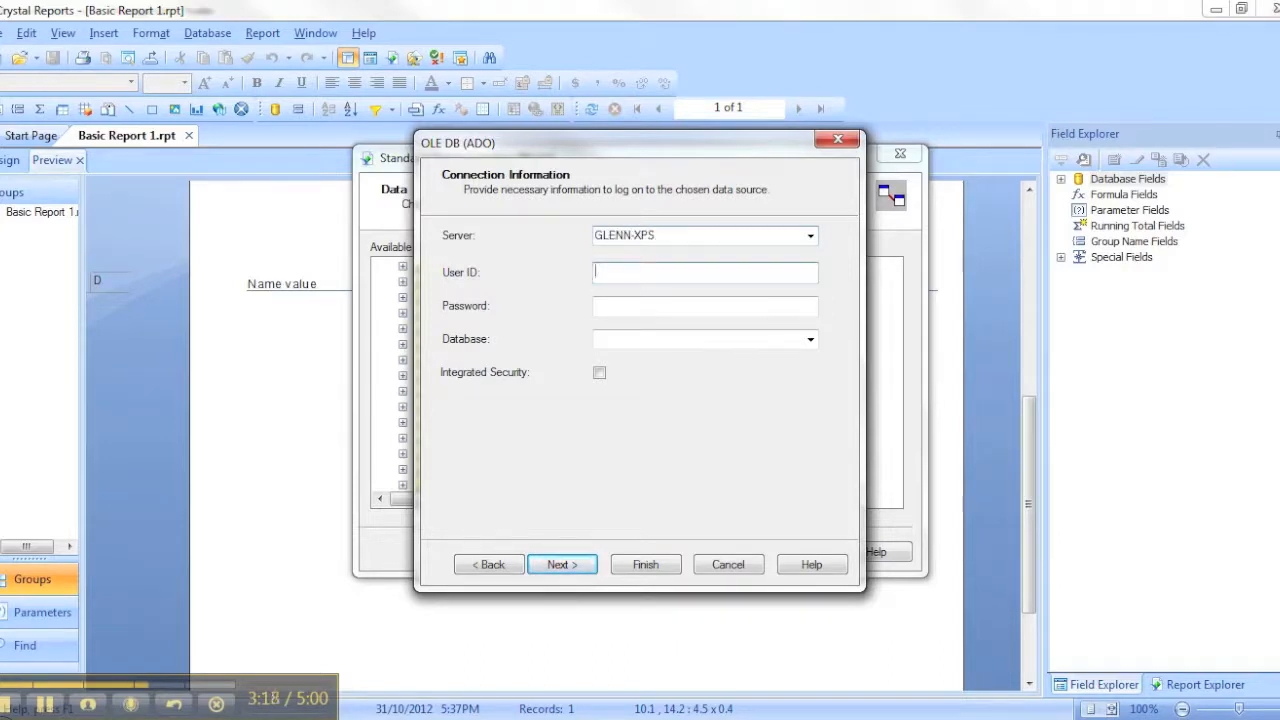
{"action": "left_click", "coordinate": [598, 373]}
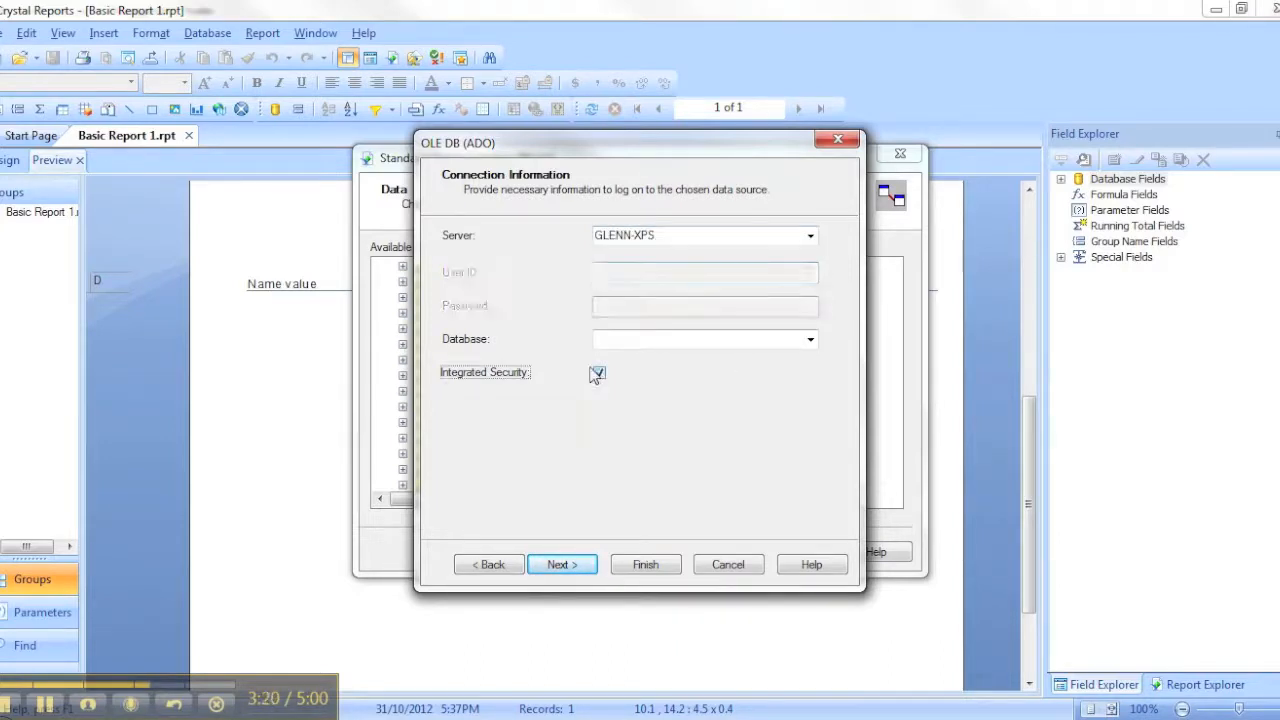
Set the connection's database to Monarch4, checking its name in SQL Server Management Studio, and finish the connection with default advanced properties
{"action": "left_click", "coordinate": [784, 341]}
{"action": "type", "text": "Mon"}
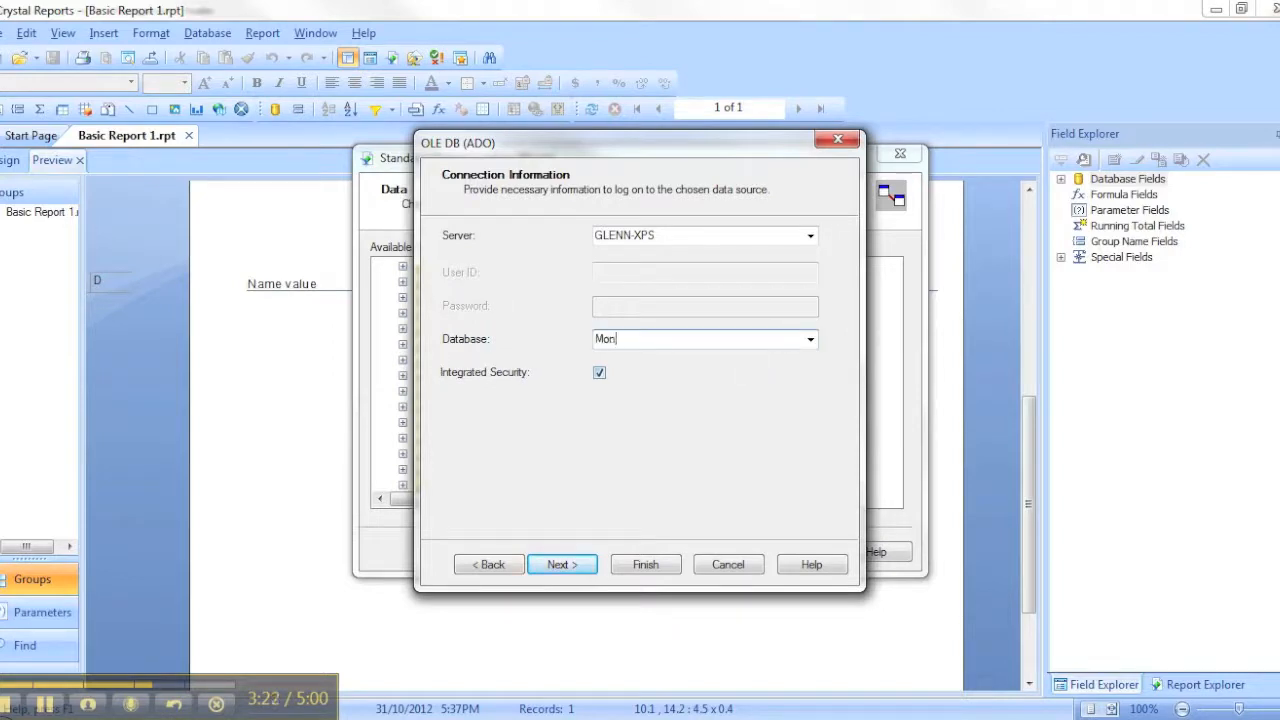
{"action": "type", "text": "archBPM4"}
{"action": "key", "text": "alt+Tab"}
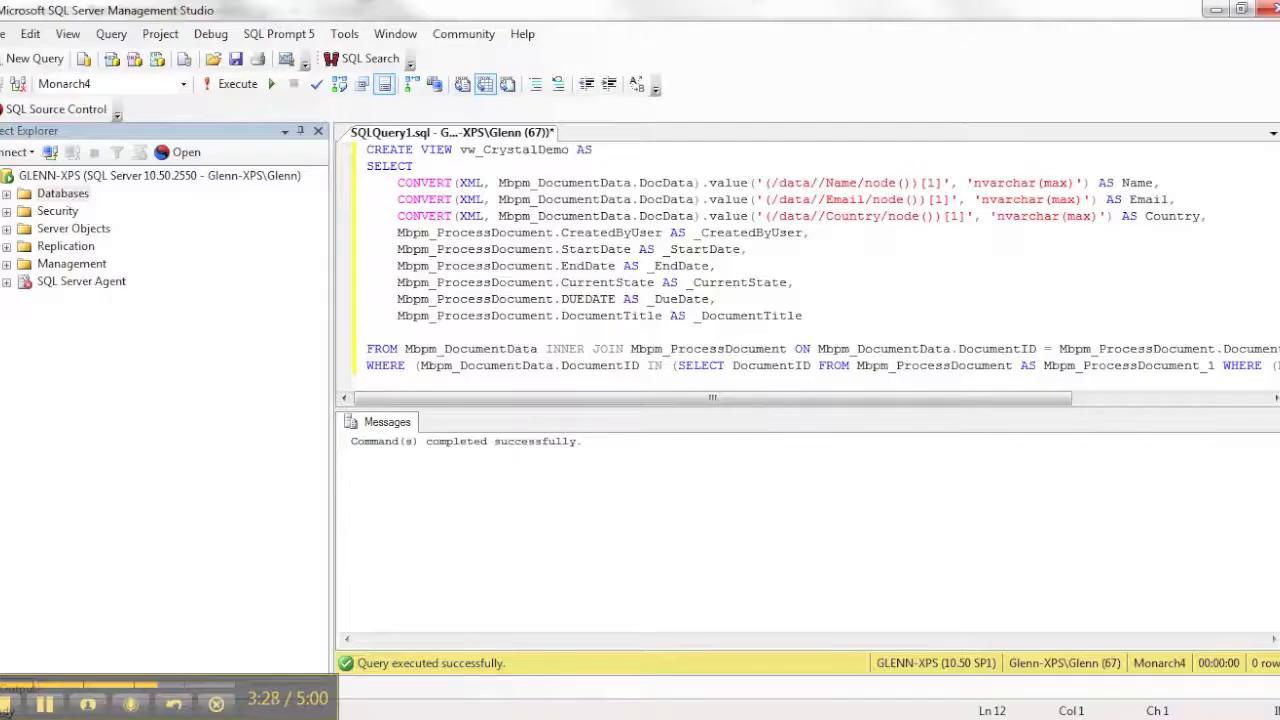
{"action": "key", "text": "alt+Tab"}
{"action": "left_click", "coordinate": [693, 338]}
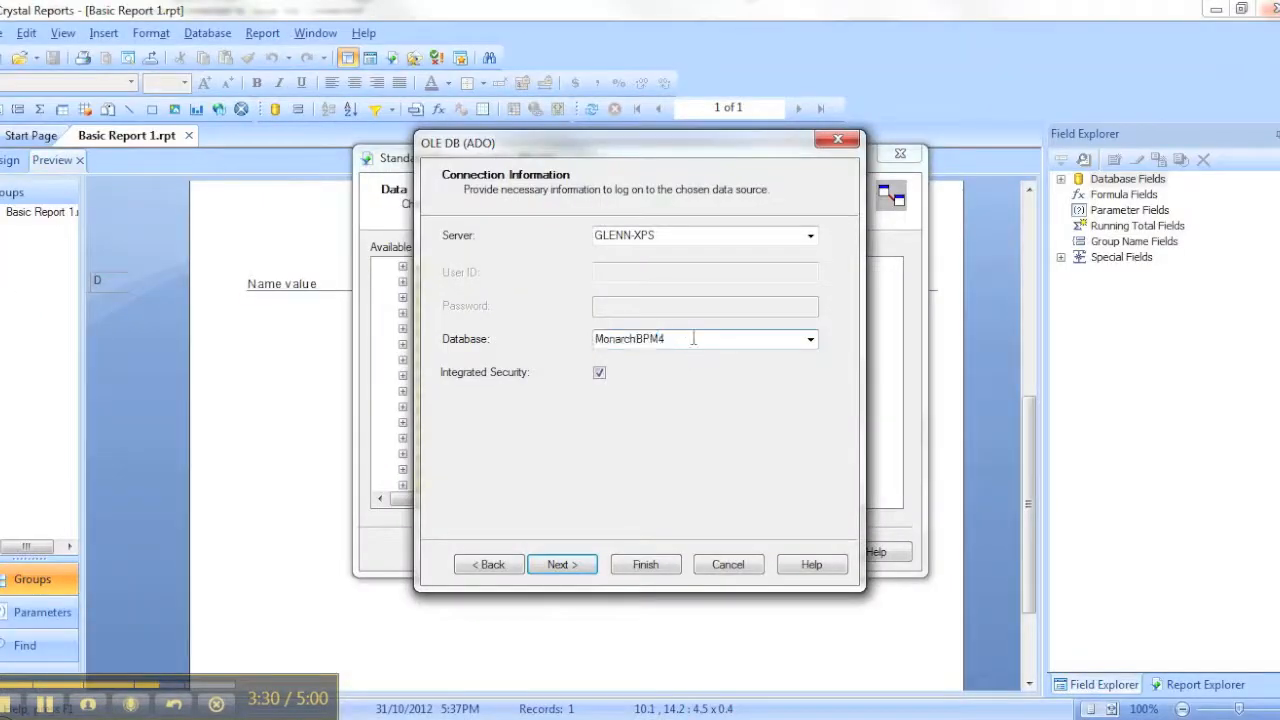
{"action": "key", "text": "BackSpace"}
{"action": "key", "text": "BackSpace"}
{"action": "key", "text": "BackSpace"}
{"action": "key", "text": "BackSpace"}
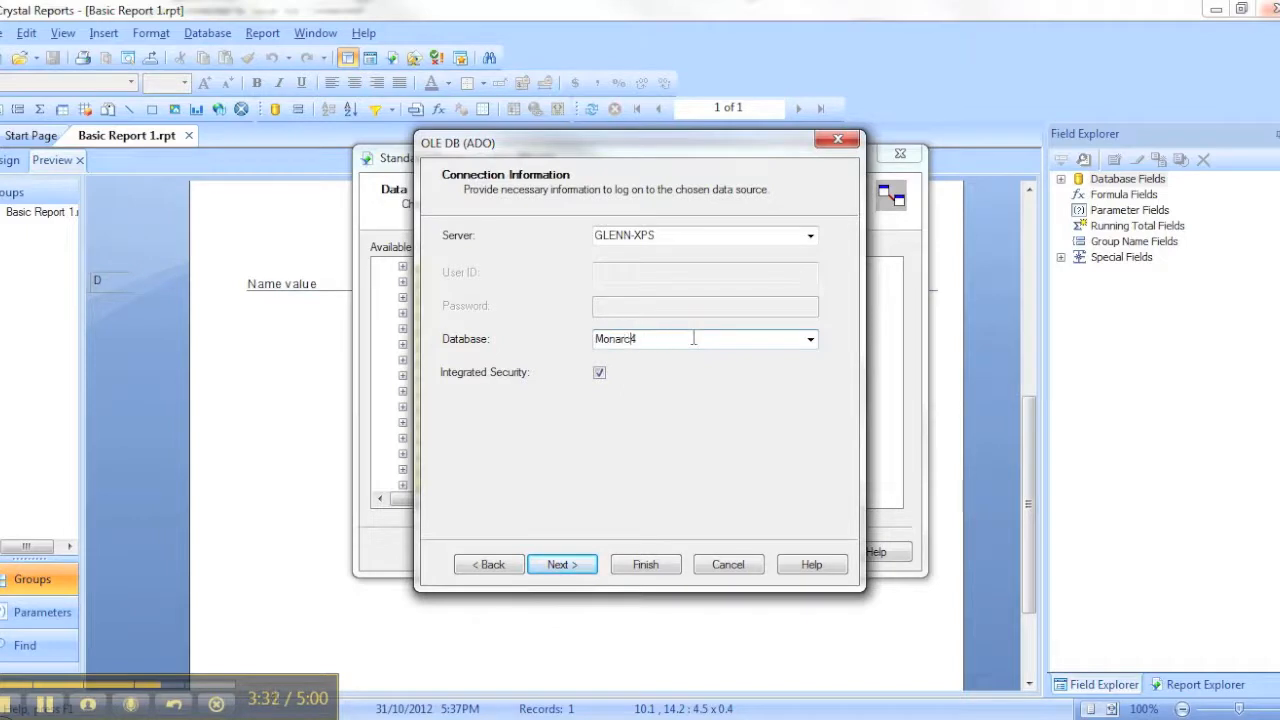
{"action": "left_click", "coordinate": [588, 576]}
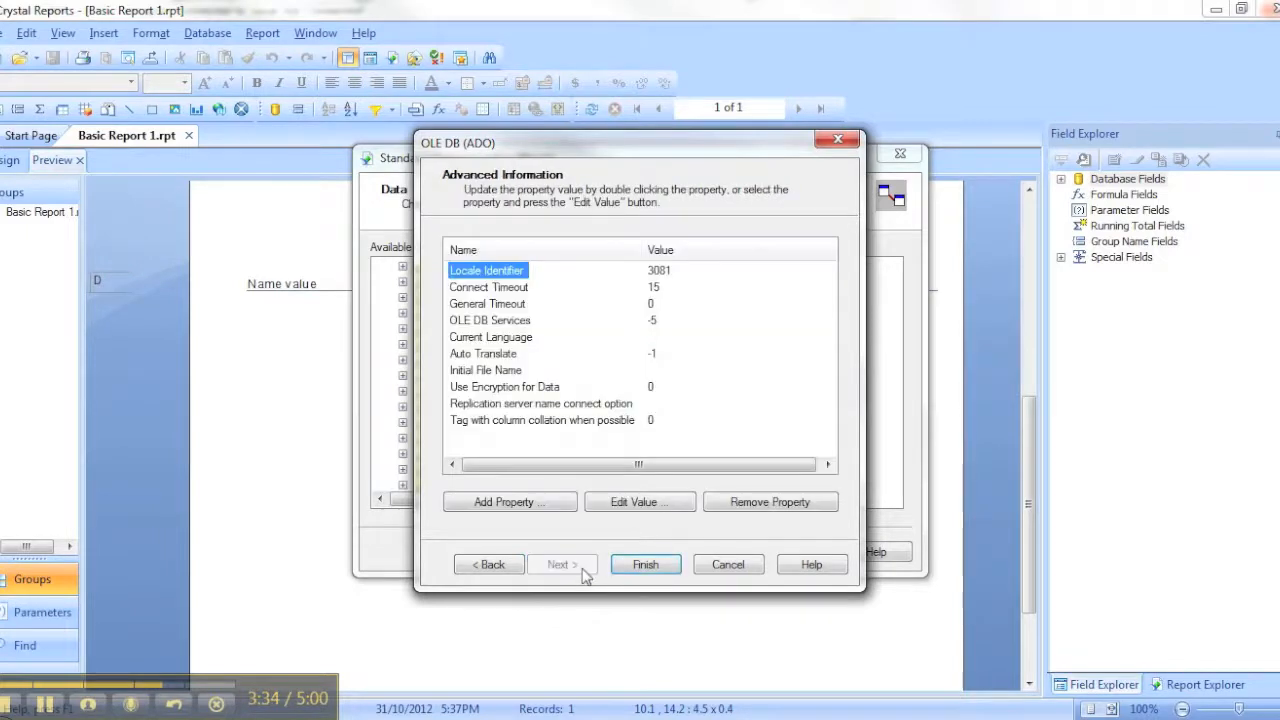
{"action": "left_click", "coordinate": [636, 562]}
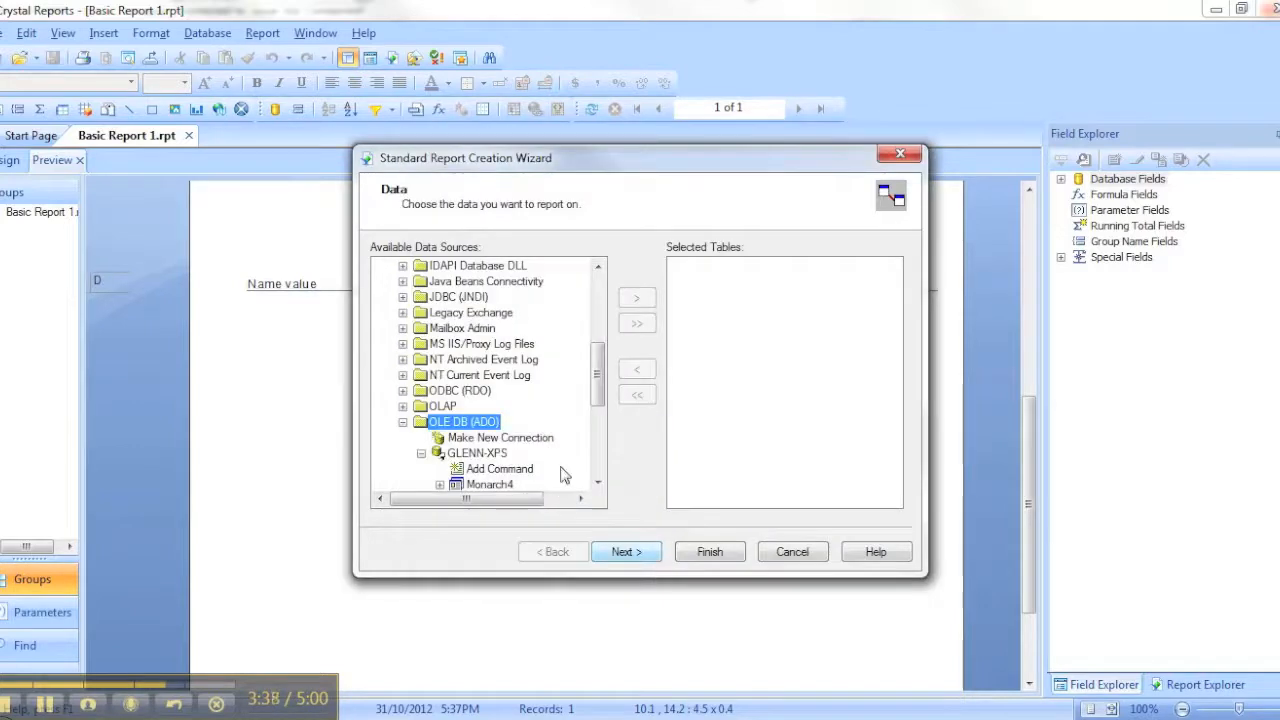
Add the vw_CrystalDemo view from the Monarch4 database's dbo schema to the report's selected tables and continue to the field selection
{"action": "scroll", "coordinate": [540, 440], "scroll_direction": "down", "scroll_amount": 2}
{"action": "left_click", "coordinate": [440, 391]}
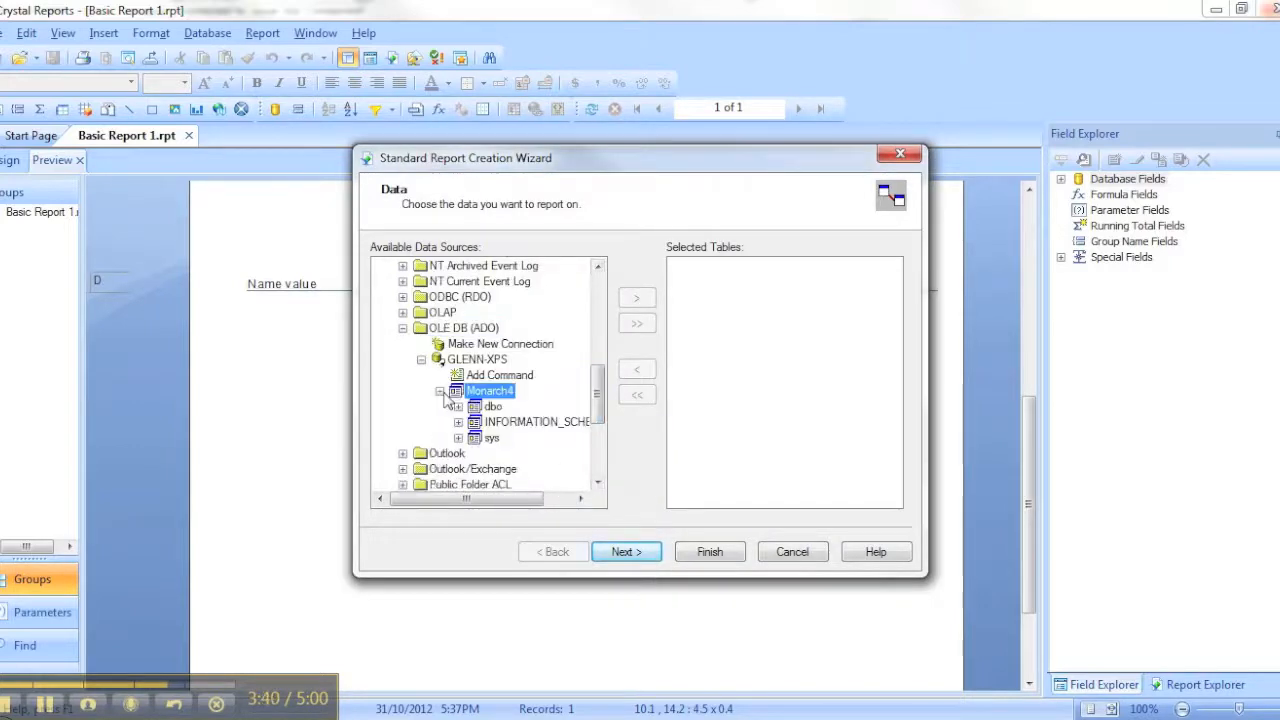
{"action": "left_click", "coordinate": [458, 406]}
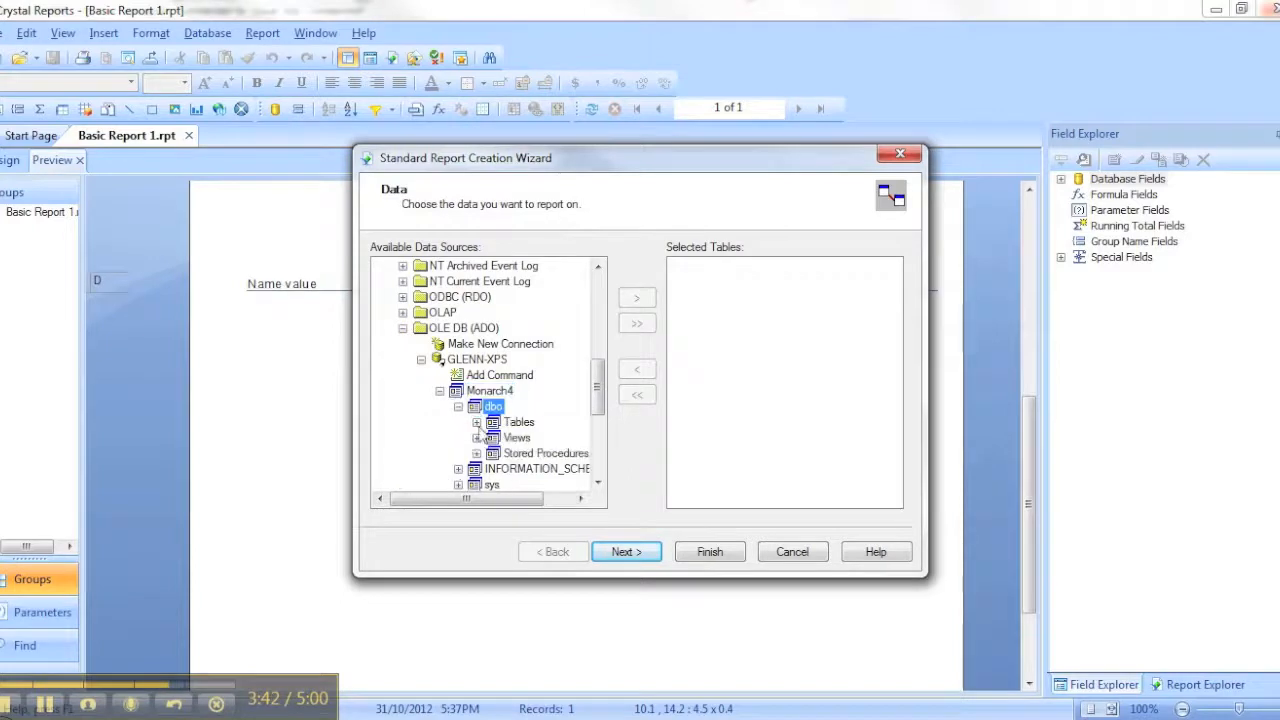
{"action": "left_click", "coordinate": [477, 437]}
{"action": "left_click_drag", "start_coordinate": [528, 499], "coordinate": [565, 508]}
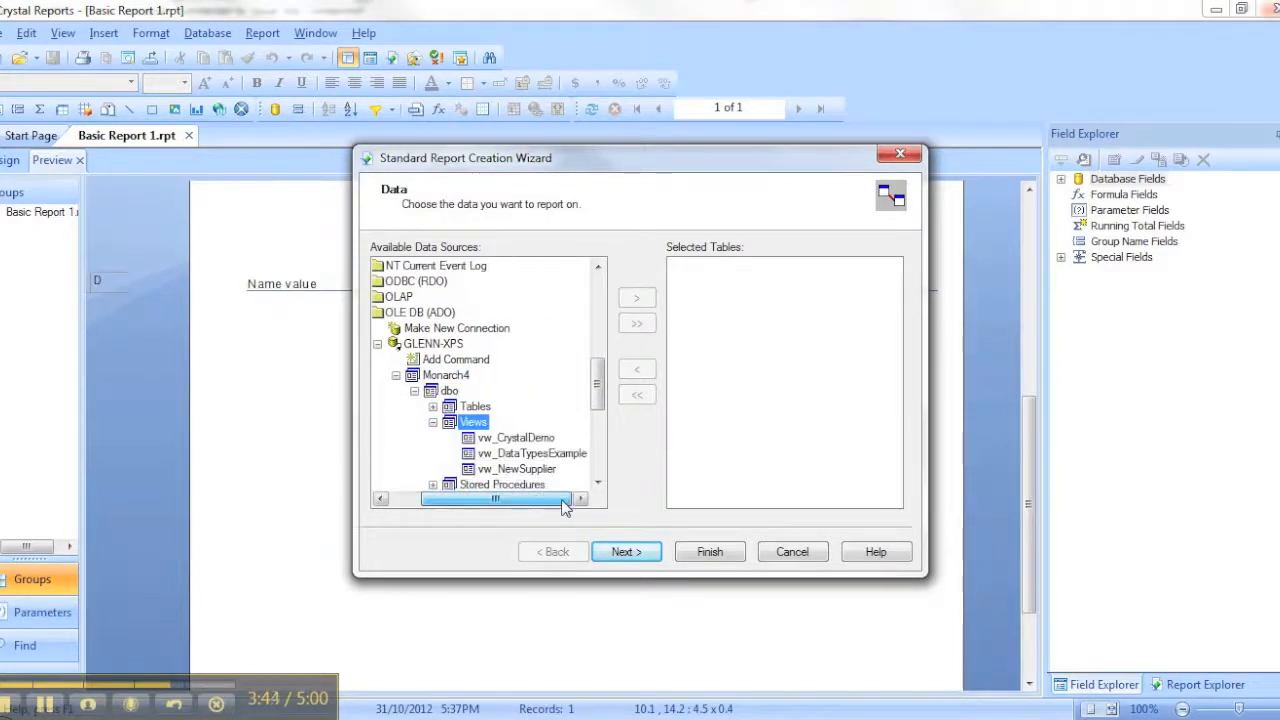
{"action": "left_click", "coordinate": [530, 440]}
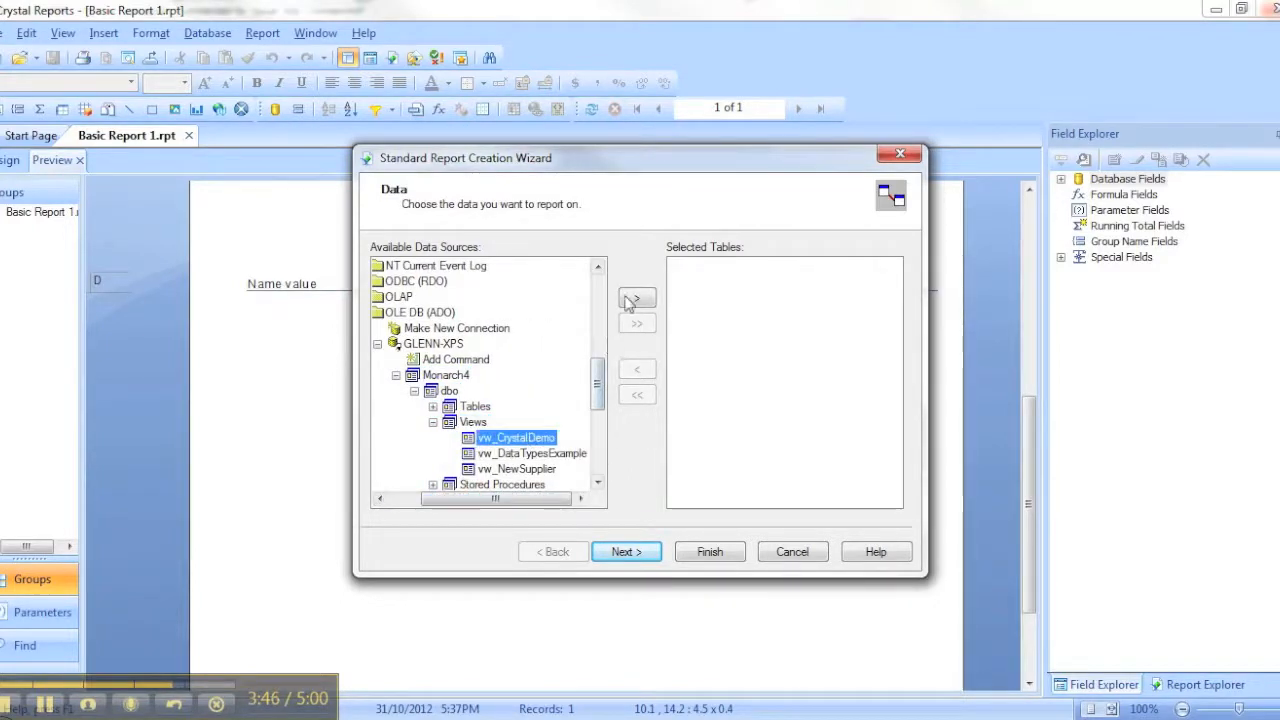
{"action": "left_click", "coordinate": [633, 299]}
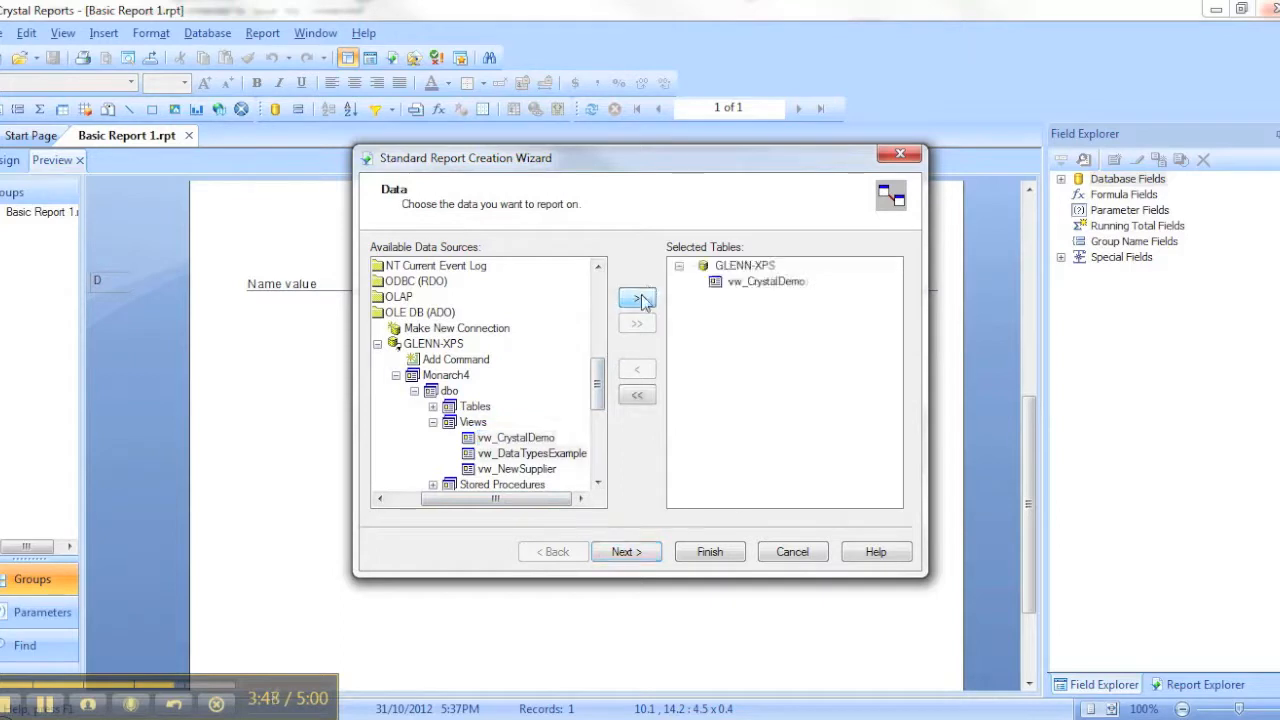
{"action": "left_click", "coordinate": [748, 283]}
{"action": "left_click", "coordinate": [626, 551]}
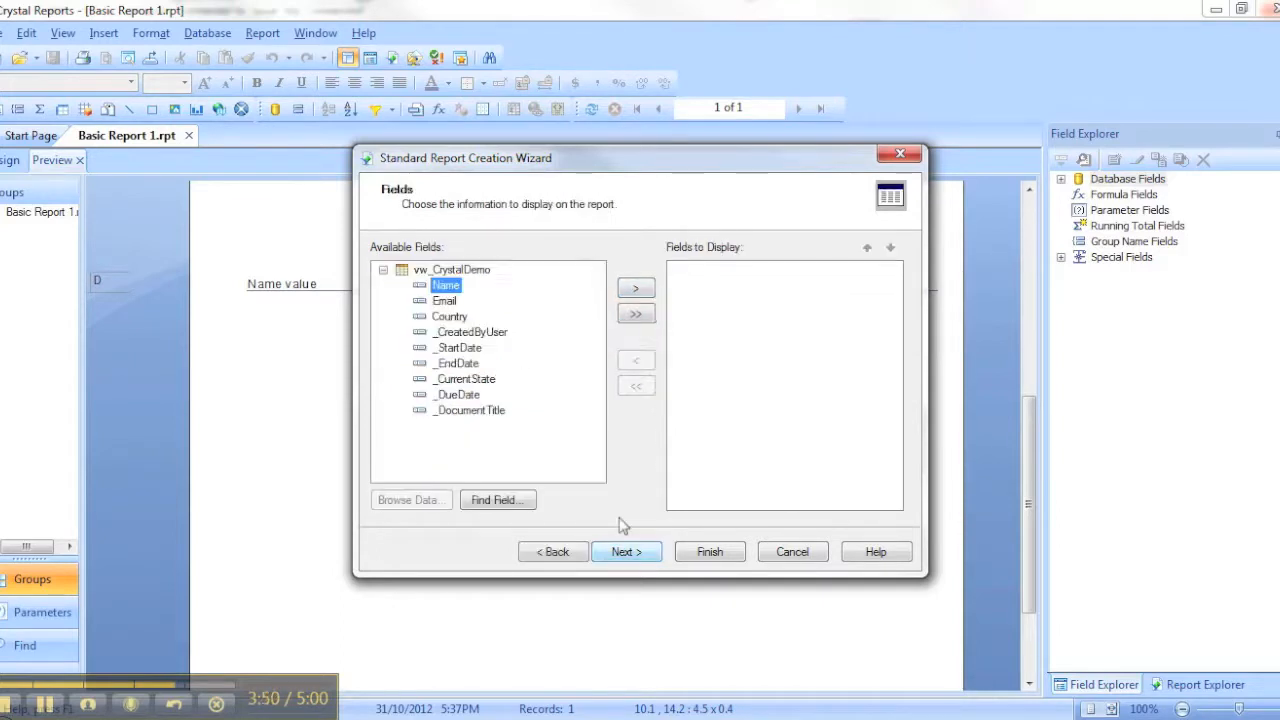
Add the Name, Email and Country fields to the report's displayed fields and continue
{"action": "left_click", "coordinate": [448, 318], "text": "shift"}
{"action": "left_click", "coordinate": [636, 289]}
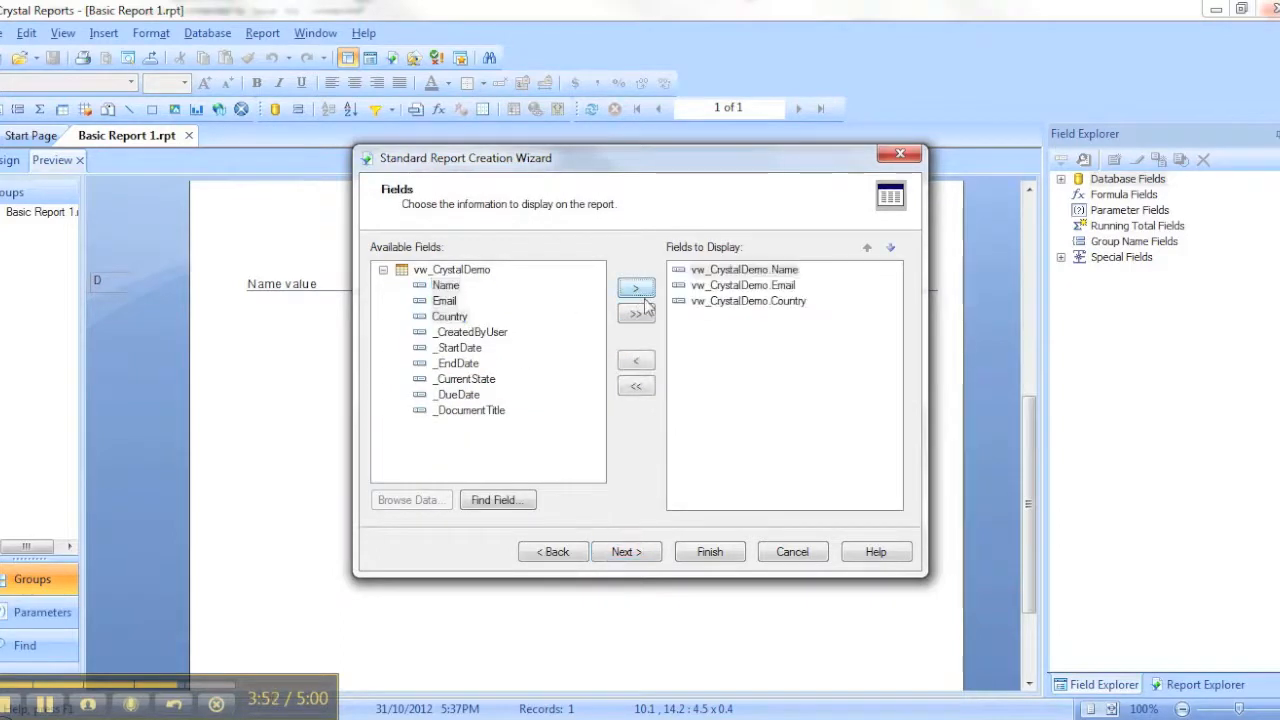
{"action": "left_click", "coordinate": [624, 558]}
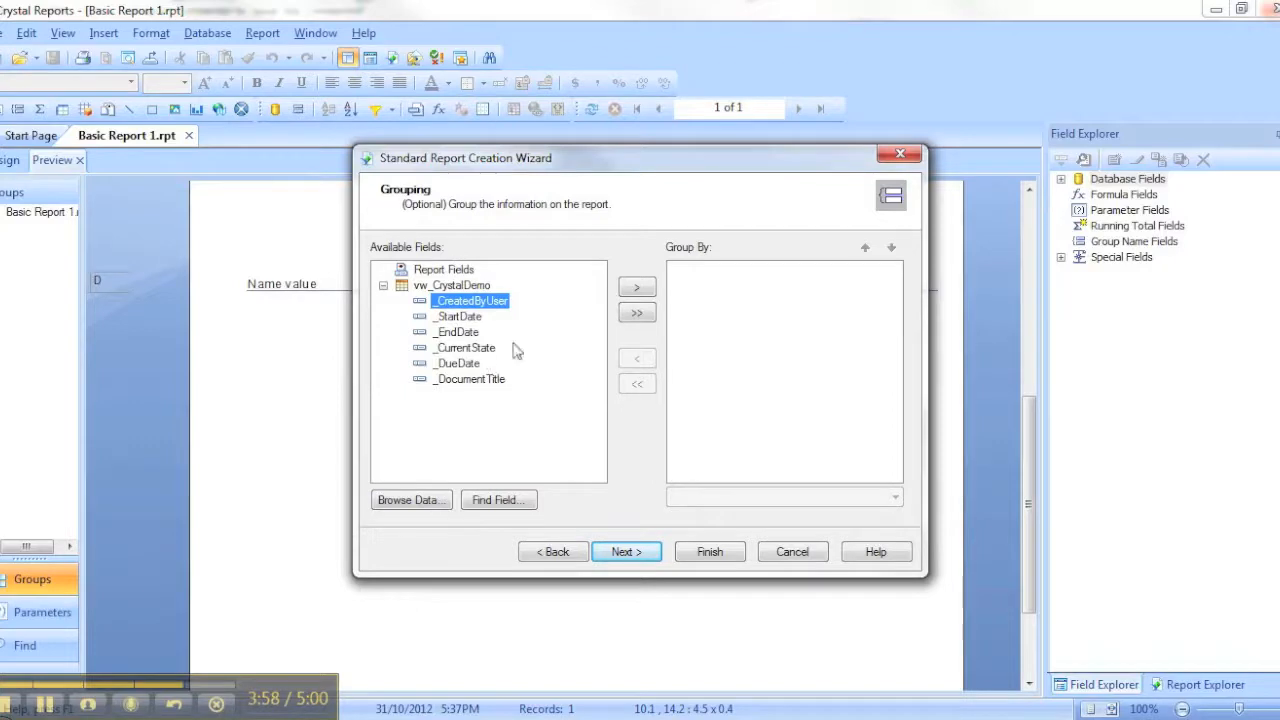
Continue through the optional wizard pages to the template selection without adding any grouping
{"action": "left_click", "coordinate": [422, 272]}
{"action": "left_click", "coordinate": [447, 286]}
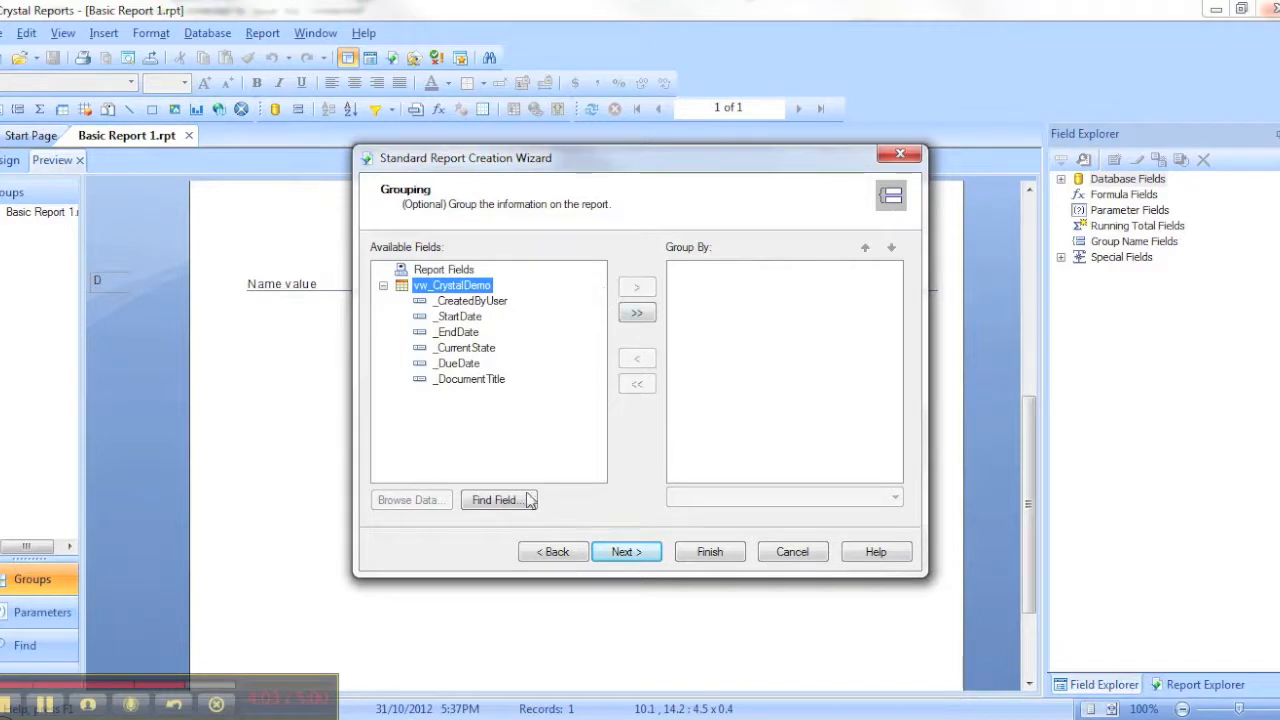
{"action": "left_click", "coordinate": [620, 555]}
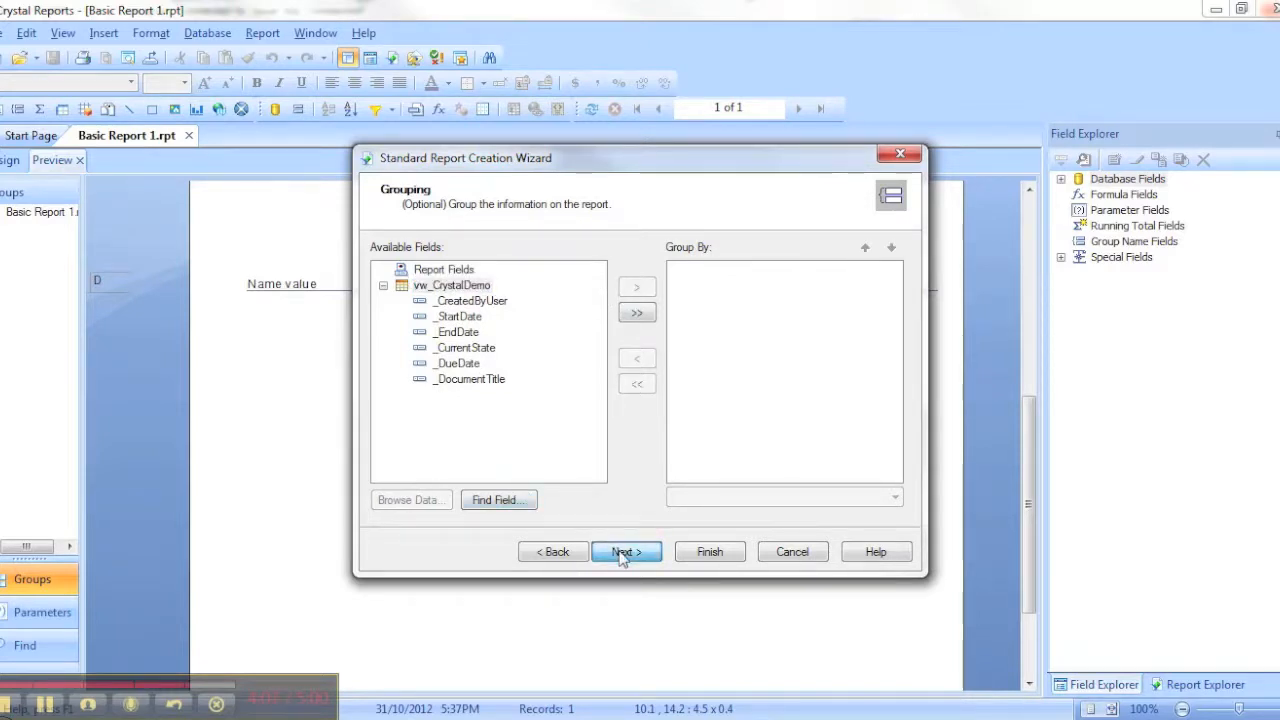
{"action": "left_click", "coordinate": [467, 275]}
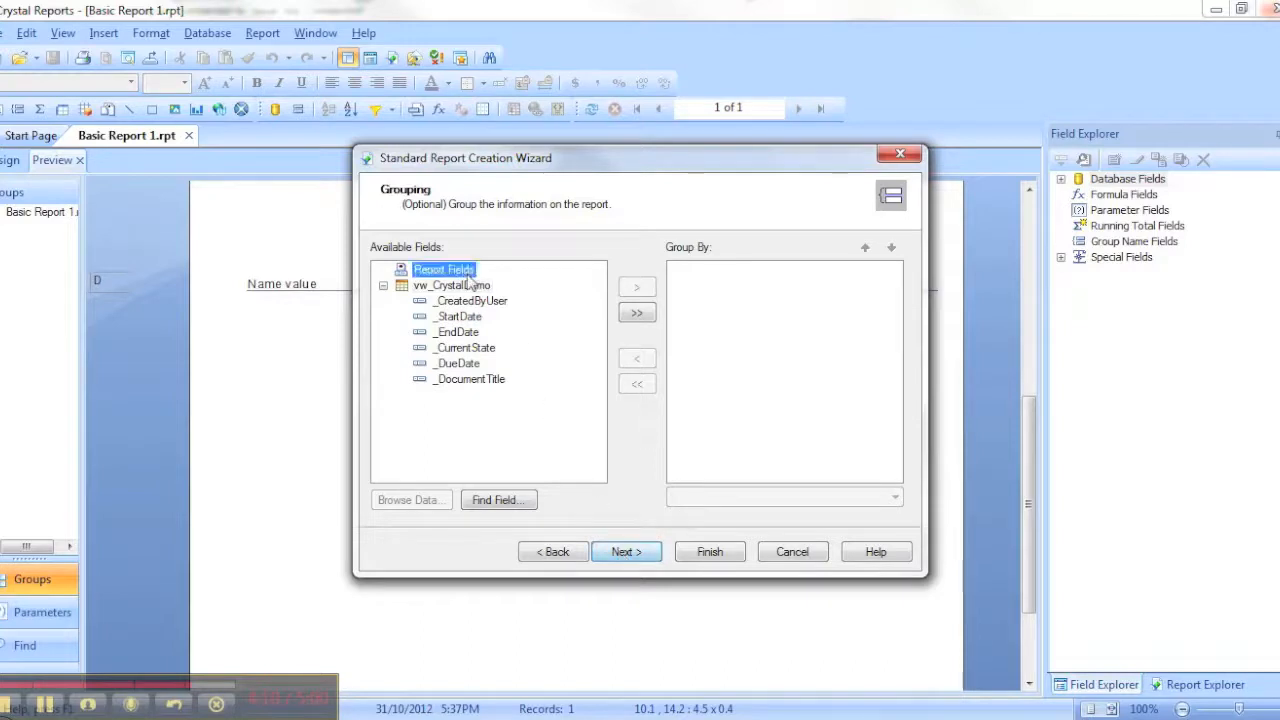
{"action": "left_click", "coordinate": [620, 556]}
{"action": "left_click", "coordinate": [630, 553]}
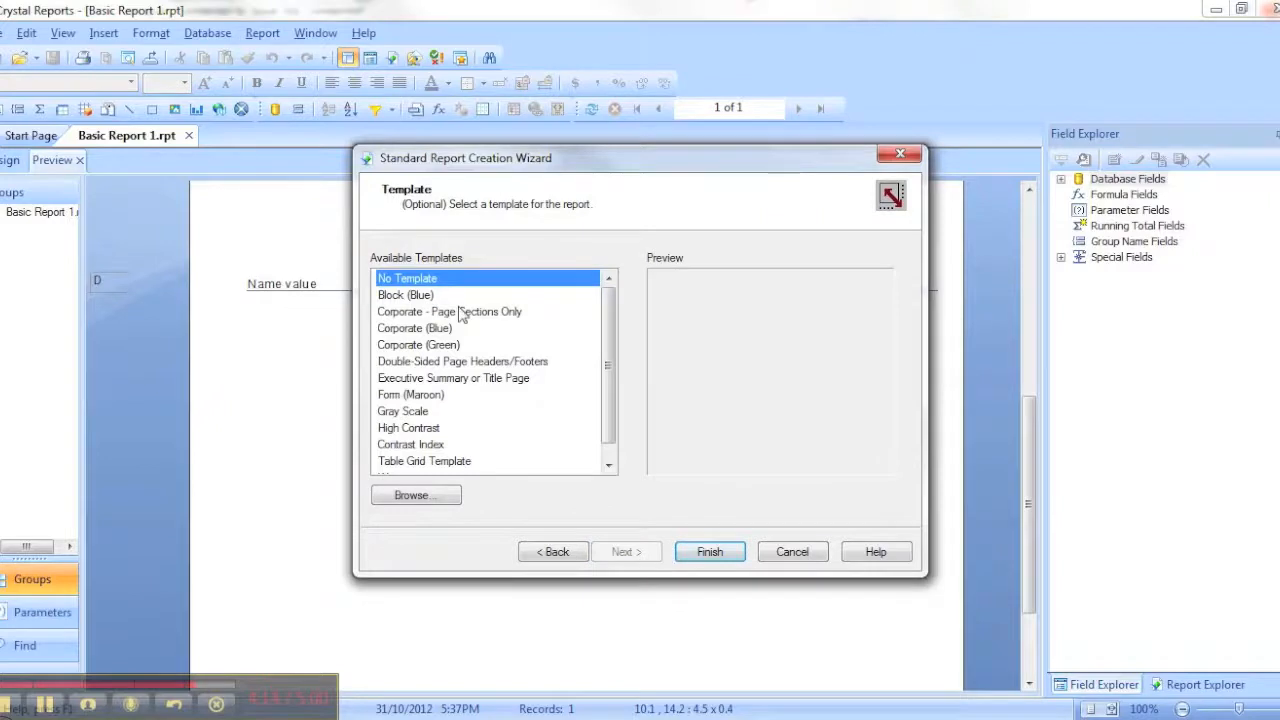
Apply the Gray Scale template and finish creating the report
{"action": "left_click", "coordinate": [460, 297]}
{"action": "left_click", "coordinate": [430, 412]}
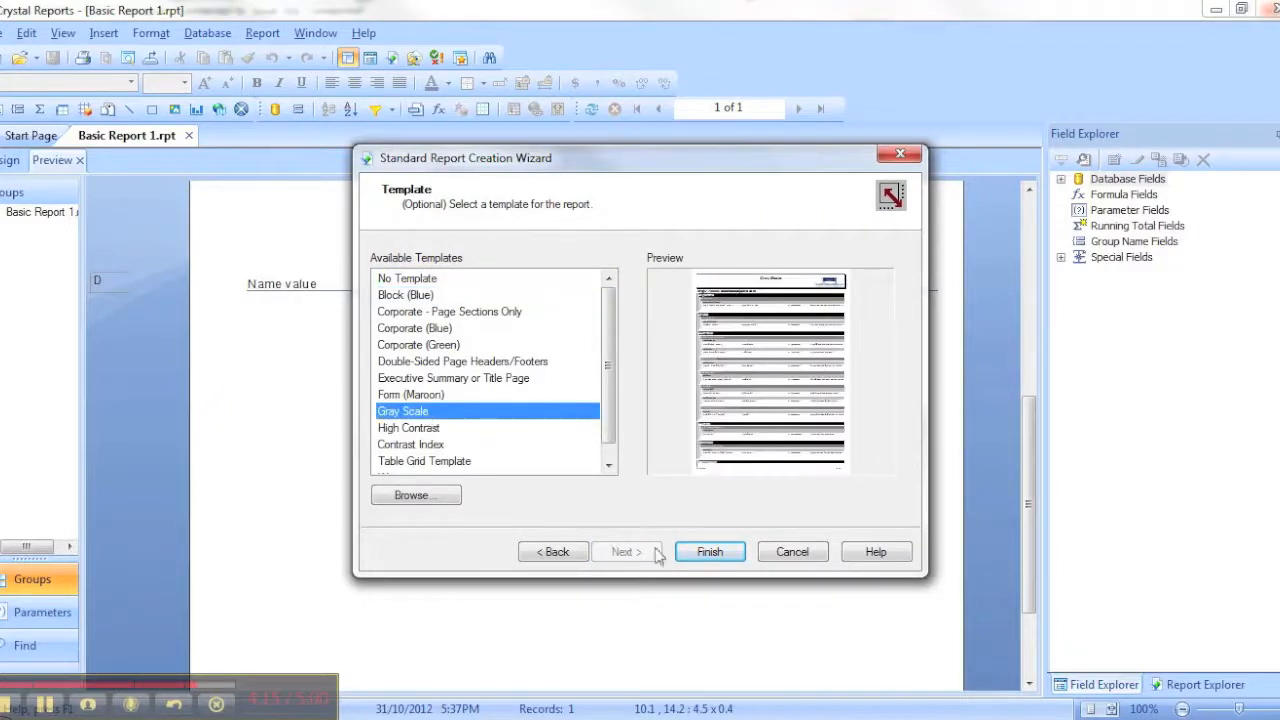
{"action": "left_click", "coordinate": [705, 552]}
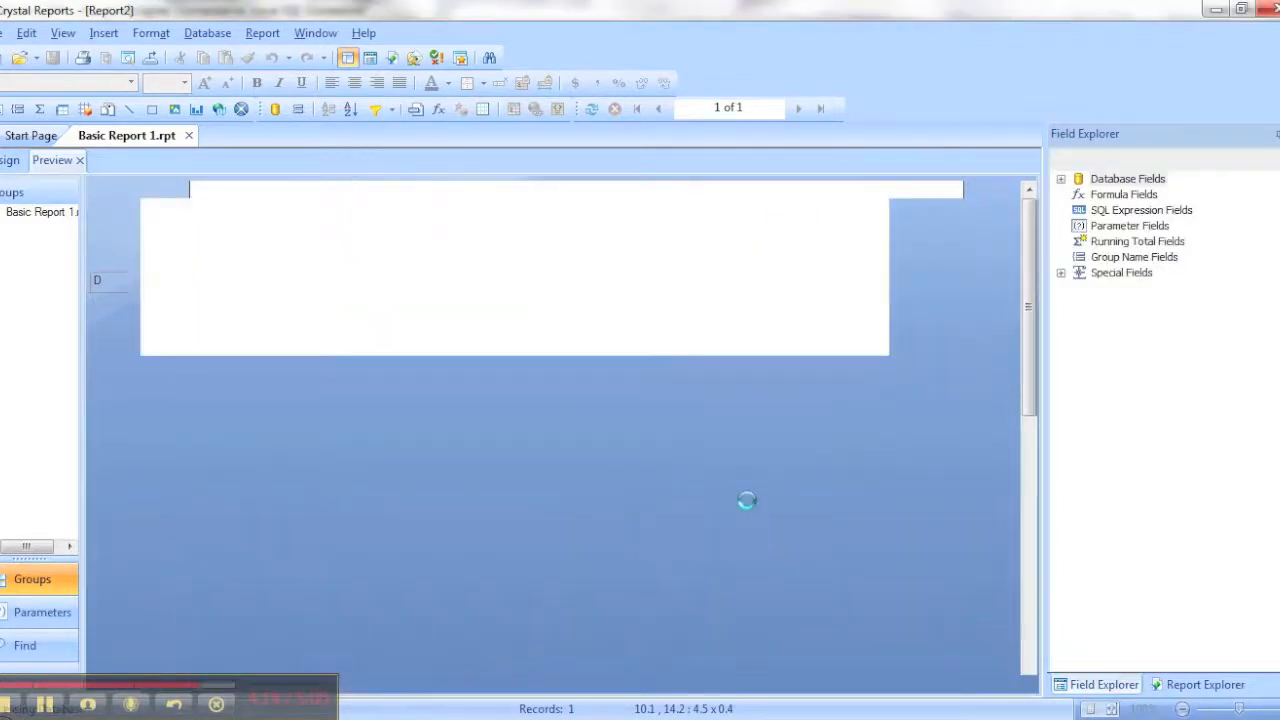